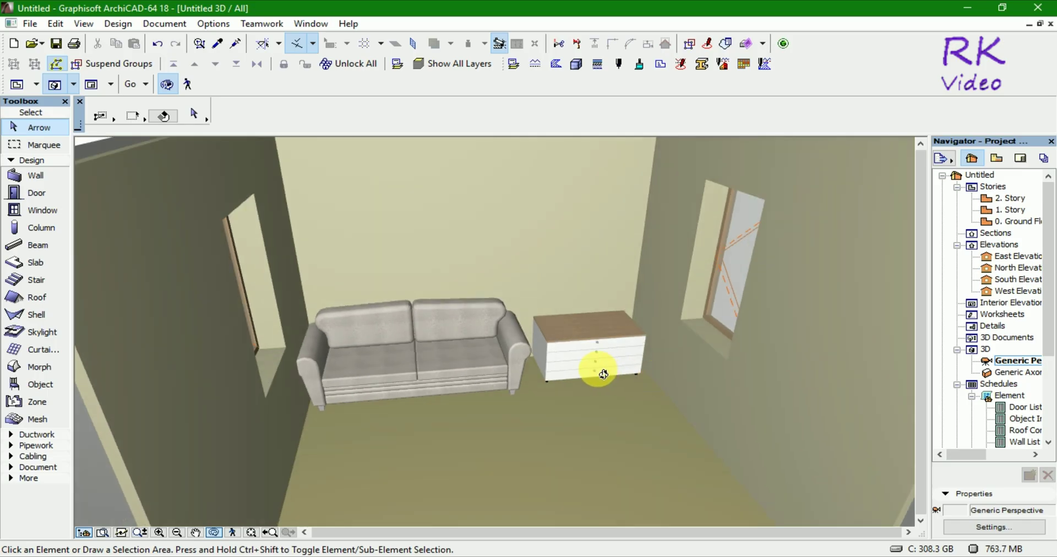
Leave the 3D window and show the 0. Ground Floor plan with the sofa and drawers
{"action": "key", "text": "F2"}
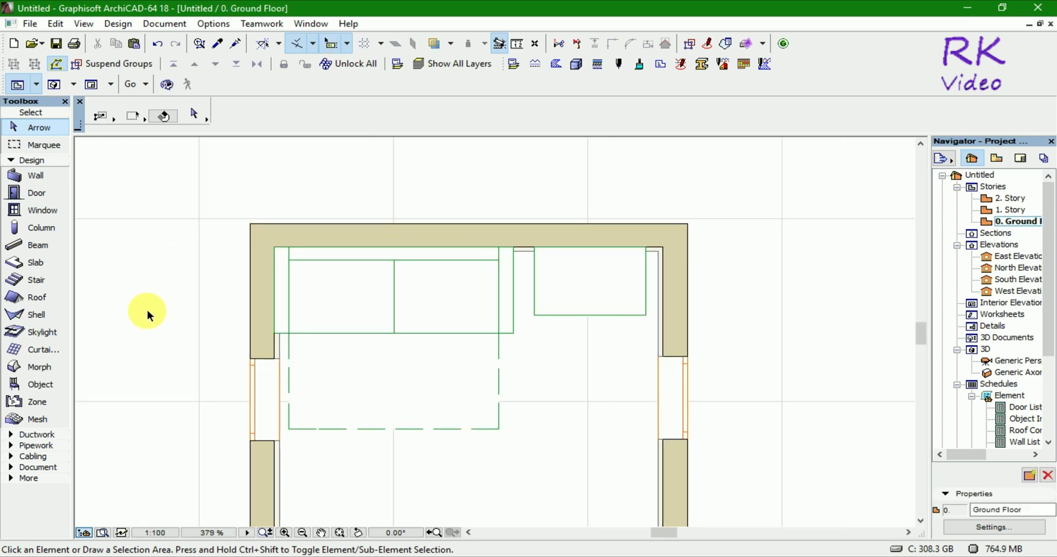
Choose Clock 18 from the Decoration 18 library as the default object to place
{"action": "left_click", "coordinate": [40, 384]}
{"action": "left_click", "coordinate": [194, 114]}
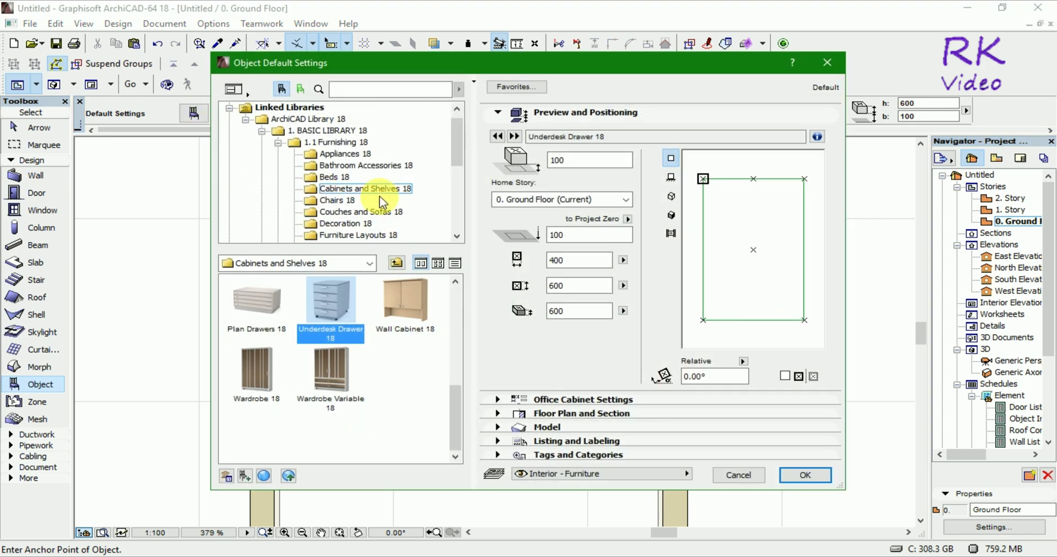
{"action": "left_click", "coordinate": [346, 224]}
{"action": "left_click", "coordinate": [332, 294]}
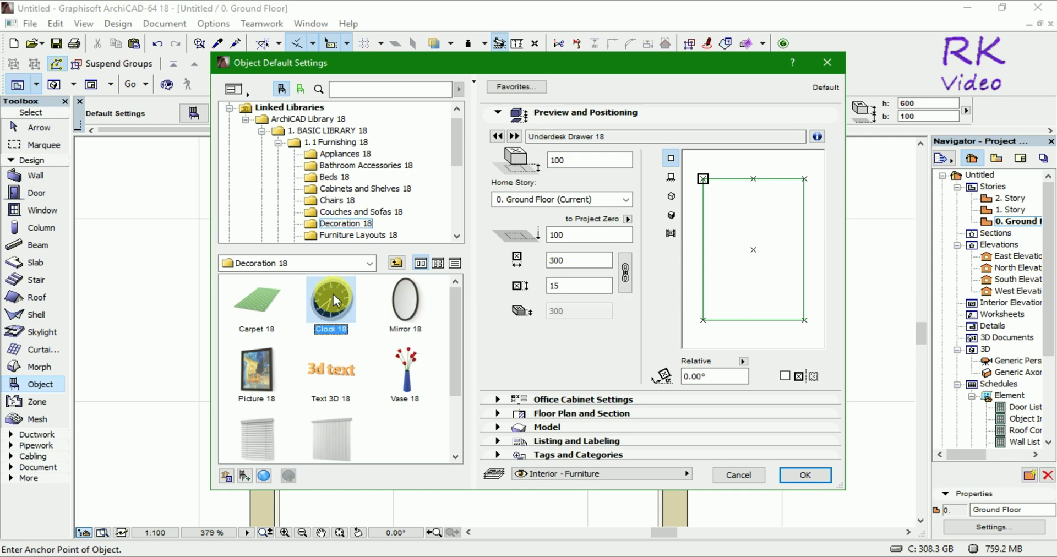
{"action": "left_click", "coordinate": [798, 476]}
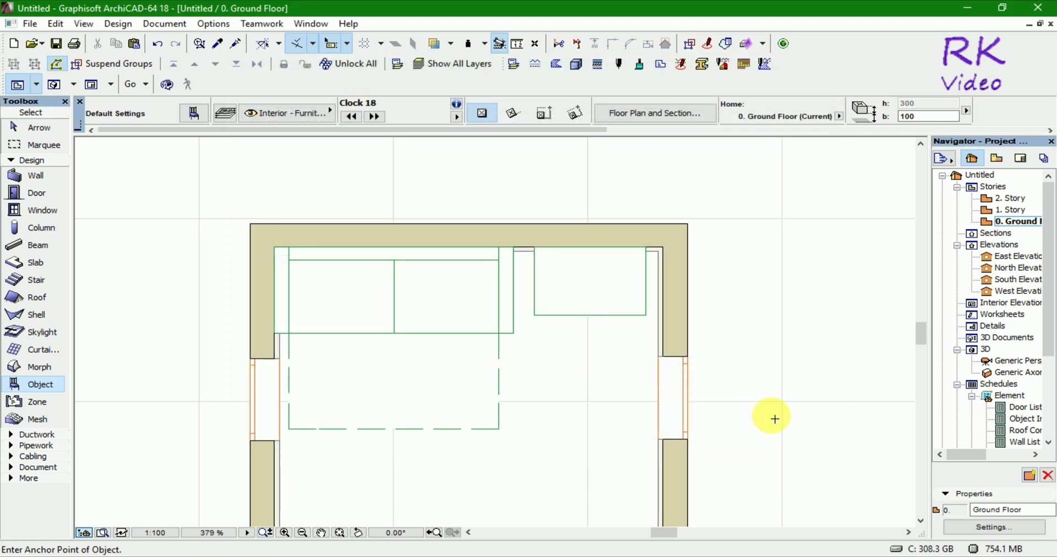
Zoom in on the room's top wall in plan, then switch to the 3D view
{"action": "scroll", "coordinate": [572, 232], "scroll_direction": "down", "scroll_amount": 2}
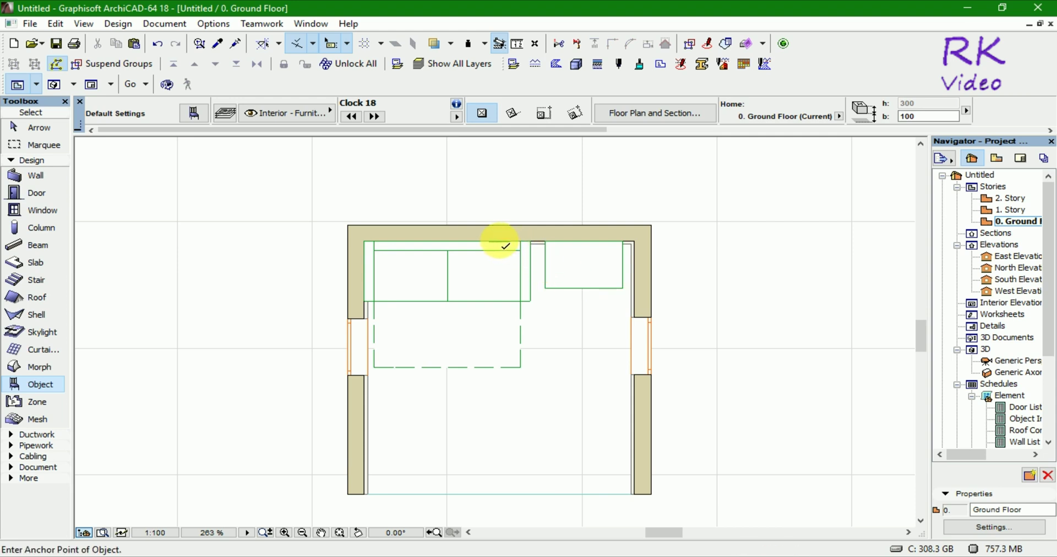
{"action": "scroll", "coordinate": [500, 244], "scroll_direction": "up", "scroll_amount": 5}
{"action": "scroll", "coordinate": [501, 248], "scroll_direction": "up", "scroll_amount": 6}
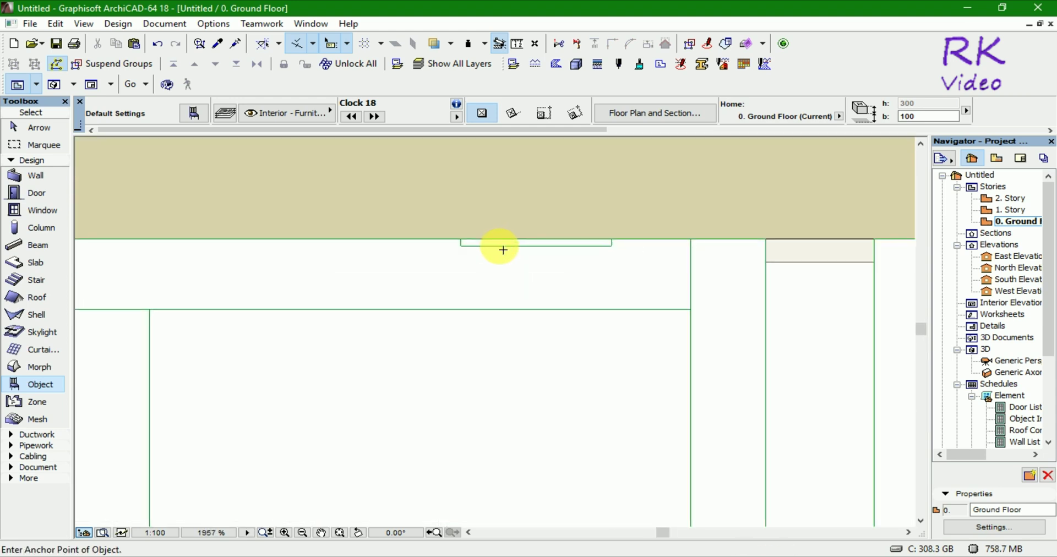
{"action": "key", "text": "F3"}
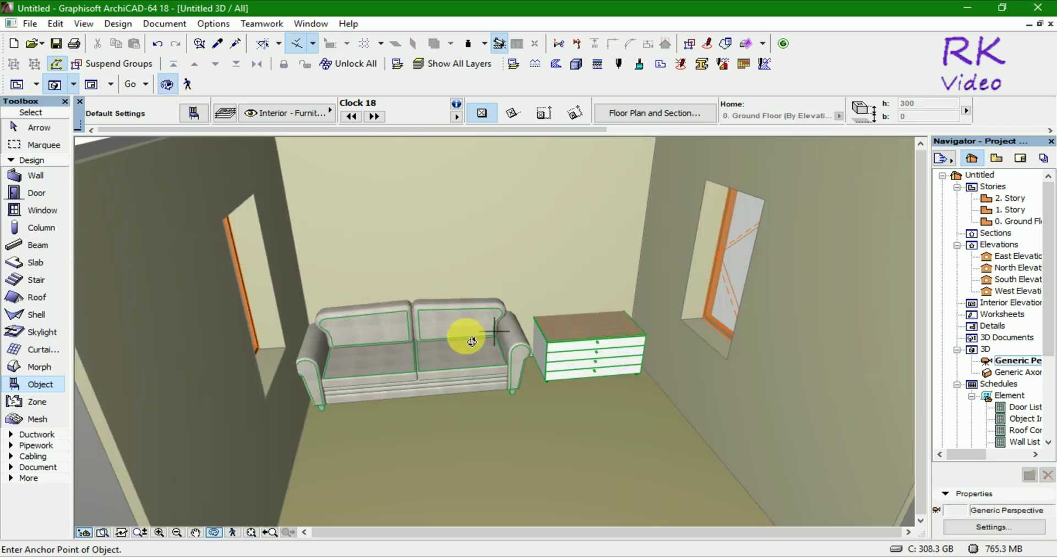
Orbit to look down into the room, place Clock 18, and return to the Ground Floor plan
{"action": "scroll", "coordinate": [472, 342], "scroll_direction": "down", "scroll_amount": 3}
{"action": "scroll", "coordinate": [472, 341], "scroll_direction": "down", "scroll_amount": 3}
{"action": "scroll", "coordinate": [530, 374], "scroll_direction": "down", "scroll_amount": 1}
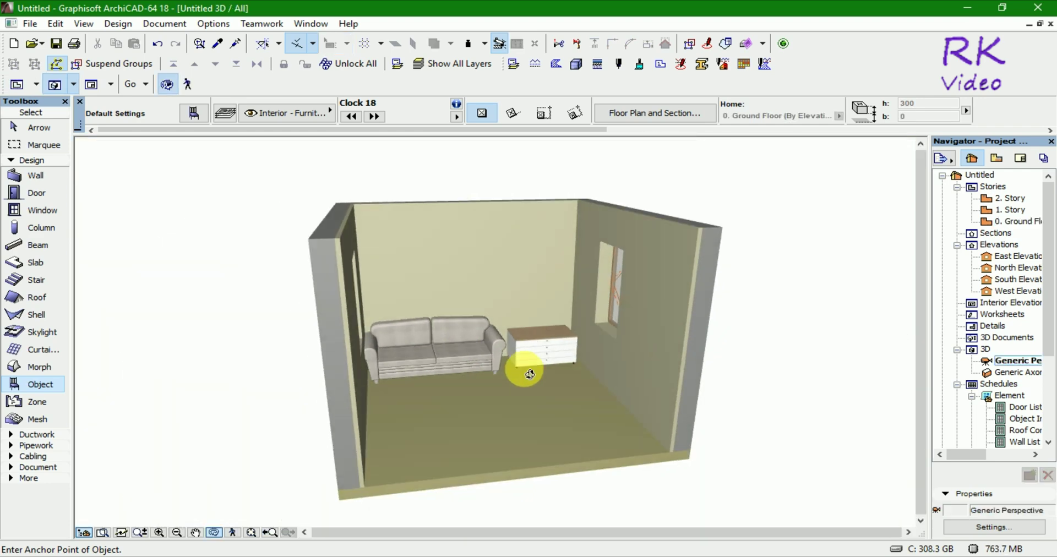
{"action": "mouse_move", "coordinate": [529, 375]}
{"action": "middle_mouse_down", "text": "shift"}
{"action": "mouse_move", "coordinate": [554, 267]}
{"action": "mouse_move", "coordinate": [540, 425]}
{"action": "mouse_move", "coordinate": [329, 397]}
{"action": "mouse_move", "coordinate": [384, 458]}
{"action": "middle_mouse_up", "text": "shift"}
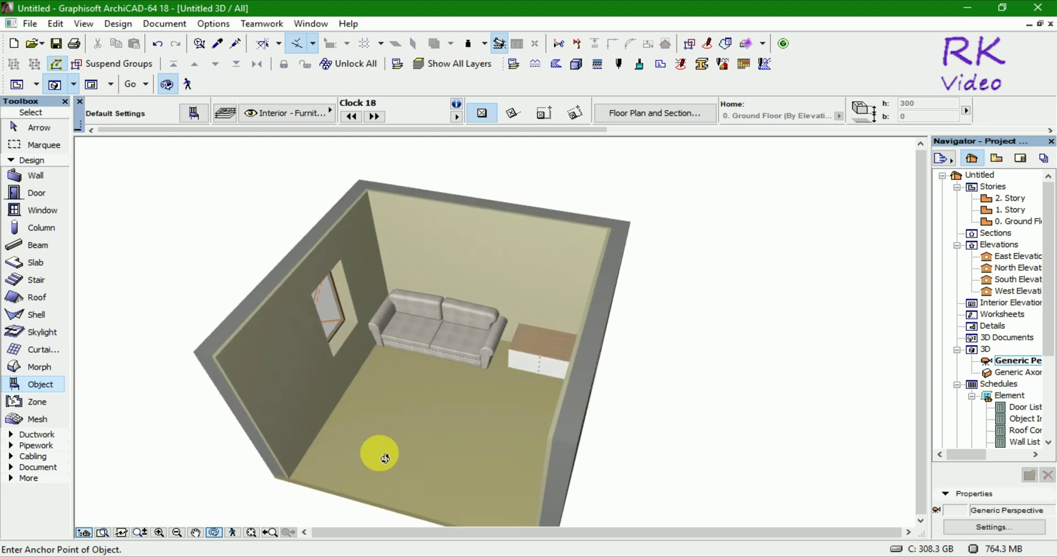
{"action": "mouse_move", "coordinate": [569, 278]}
{"action": "middle_mouse_down", "text": "shift"}
{"action": "mouse_move", "coordinate": [357, 314]}
{"action": "mouse_move", "coordinate": [269, 253]}
{"action": "mouse_move", "coordinate": [514, 303]}
{"action": "mouse_move", "coordinate": [619, 404]}
{"action": "mouse_move", "coordinate": [722, 394]}
{"action": "middle_mouse_up", "text": "shift"}
{"action": "mouse_move", "coordinate": [479, 361]}
{"action": "middle_mouse_down", "text": "shift"}
{"action": "mouse_move", "coordinate": [609, 419]}
{"action": "mouse_move", "coordinate": [406, 361]}
{"action": "mouse_move", "coordinate": [519, 373]}
{"action": "middle_mouse_up", "text": "shift"}
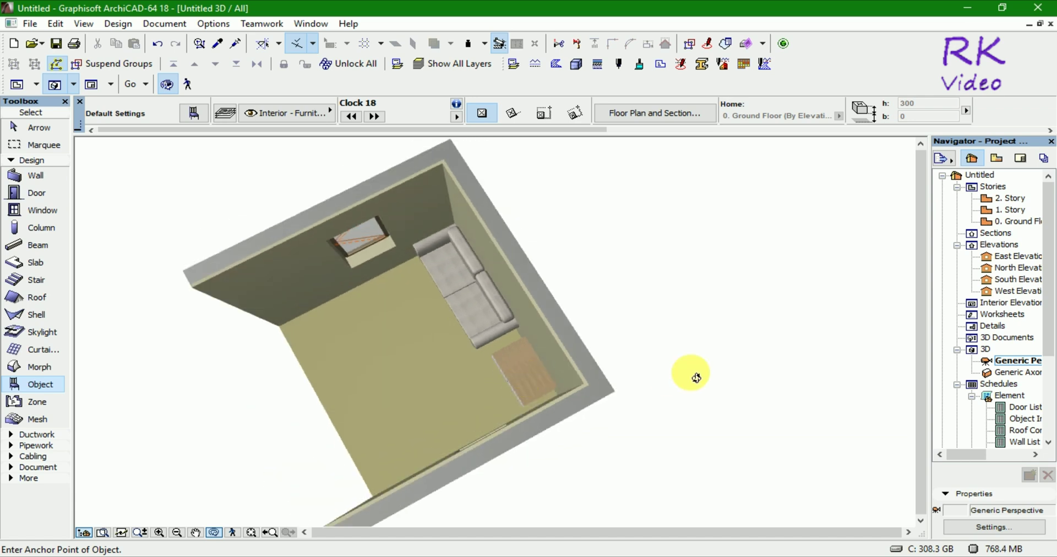
{"action": "left_click", "coordinate": [710, 349]}
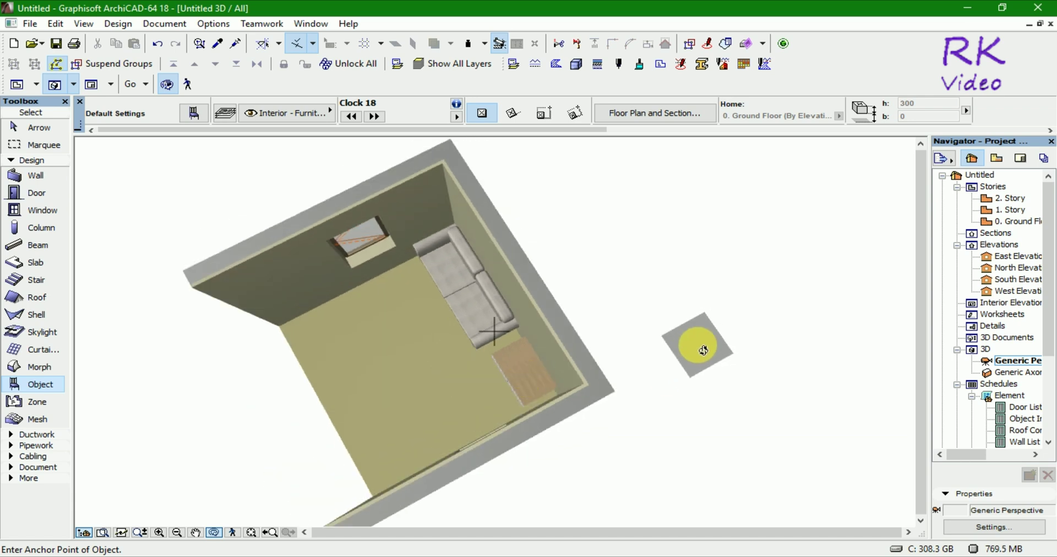
{"action": "key", "text": "F2"}
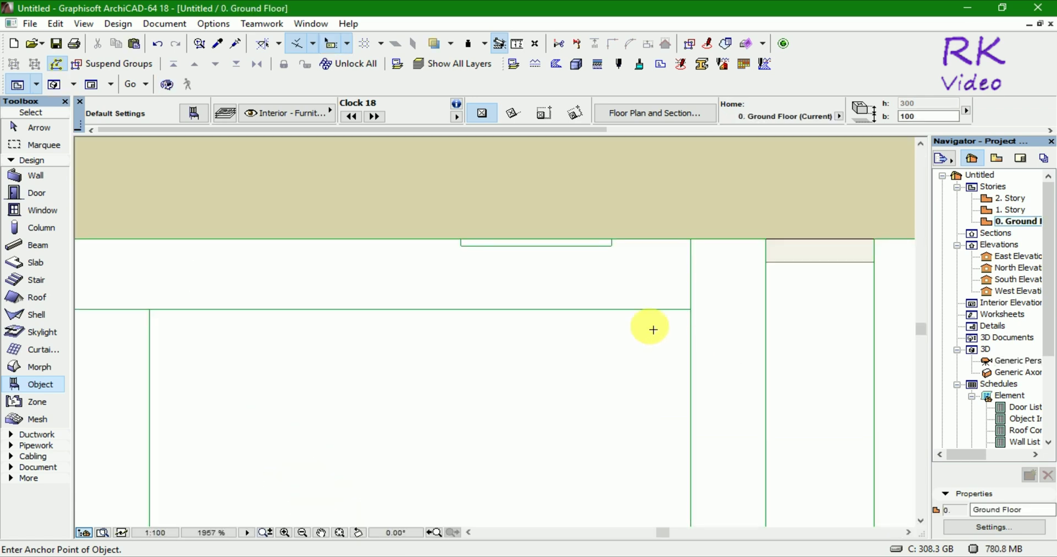
Move the clock 379 to the right along the top wall toward the drawer unit
{"action": "left_click", "coordinate": [607, 244]}
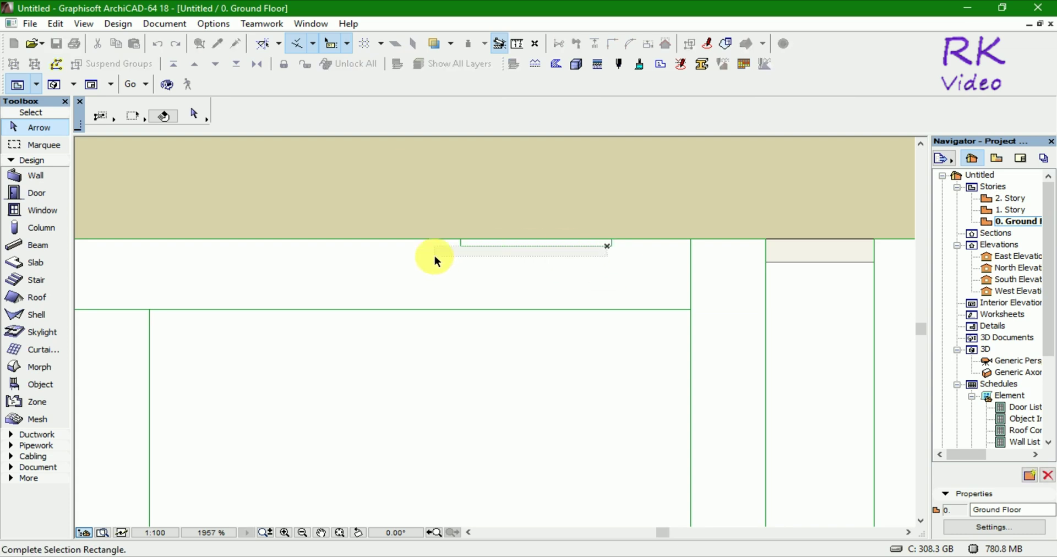
{"action": "left_click", "coordinate": [434, 255]}
{"action": "left_click", "coordinate": [611, 245]}
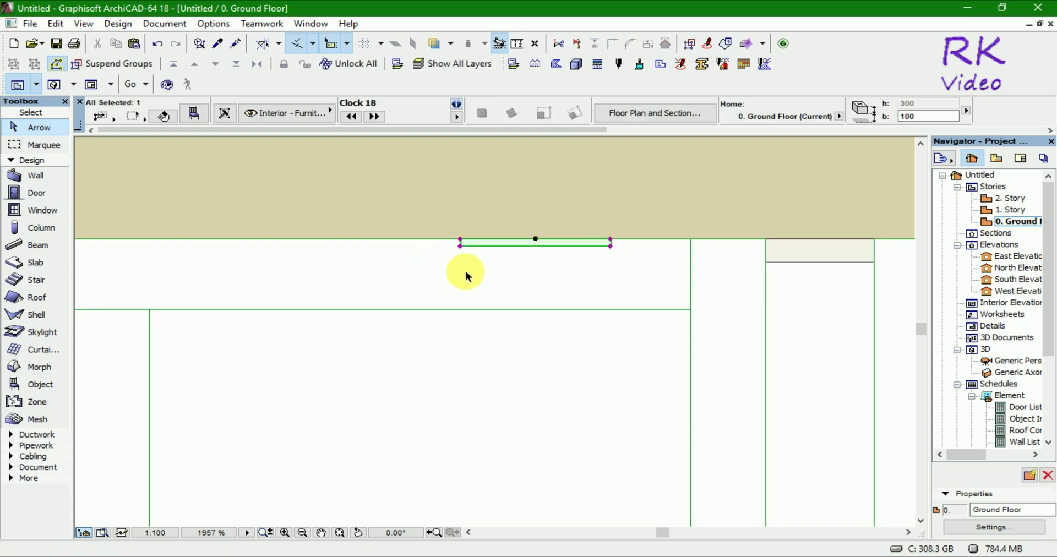
{"action": "scroll", "coordinate": [485, 160], "scroll_direction": "down", "scroll_amount": 3}
{"action": "scroll", "coordinate": [512, 298], "scroll_direction": "down", "scroll_amount": 3}
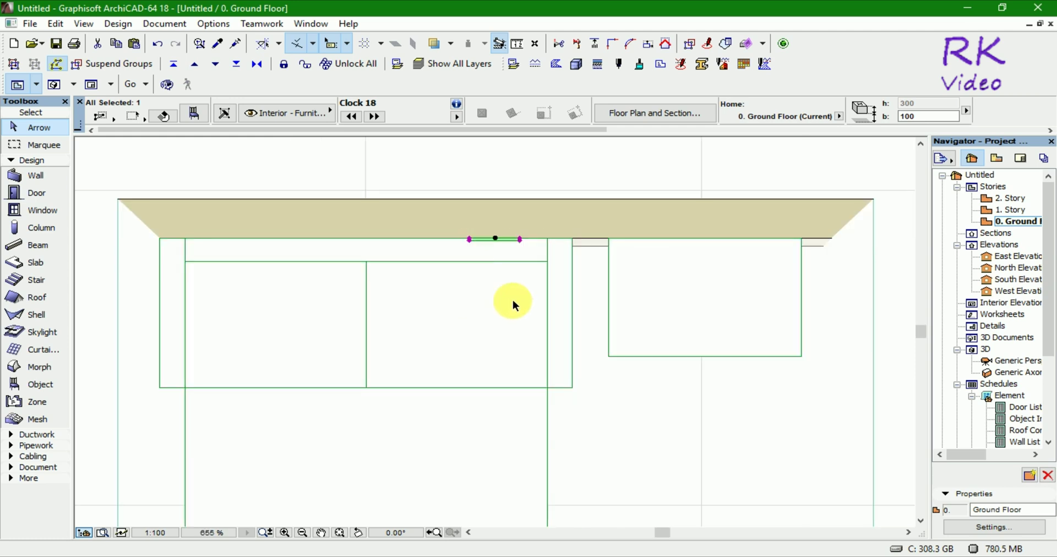
{"action": "key", "text": "ctrl+d"}
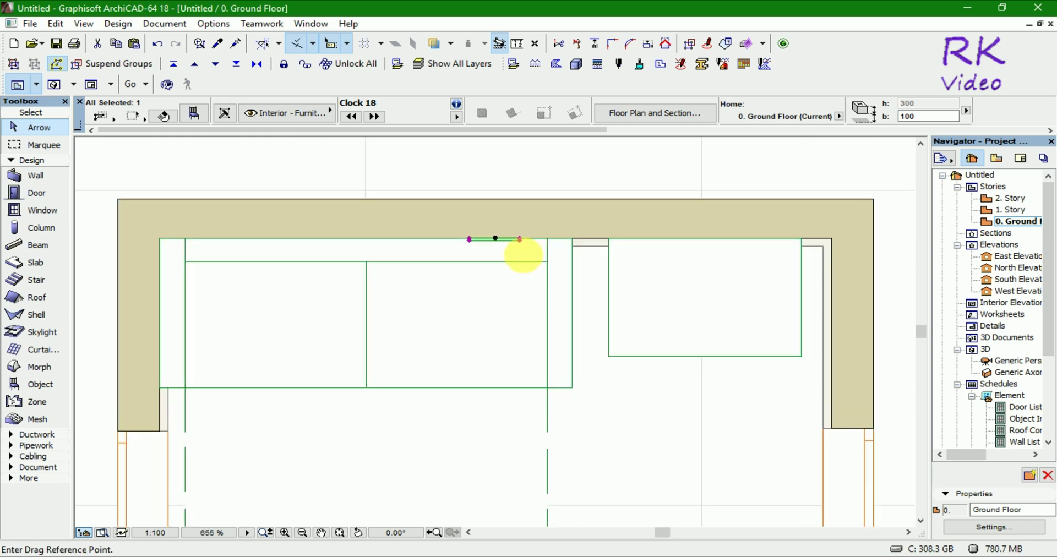
{"action": "left_click", "coordinate": [496, 240]}
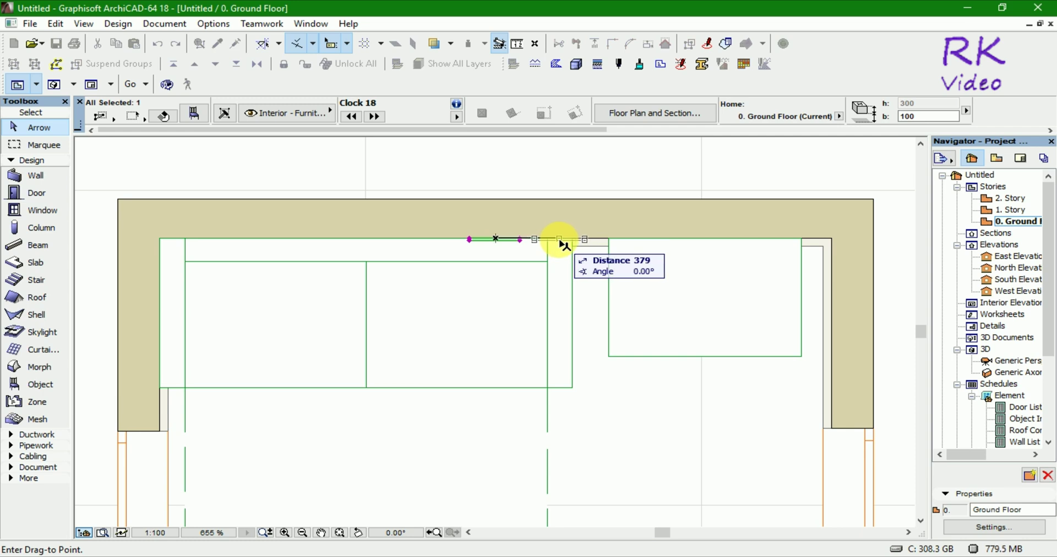
{"action": "left_click", "coordinate": [559, 240]}
{"action": "key", "text": "Escape"}
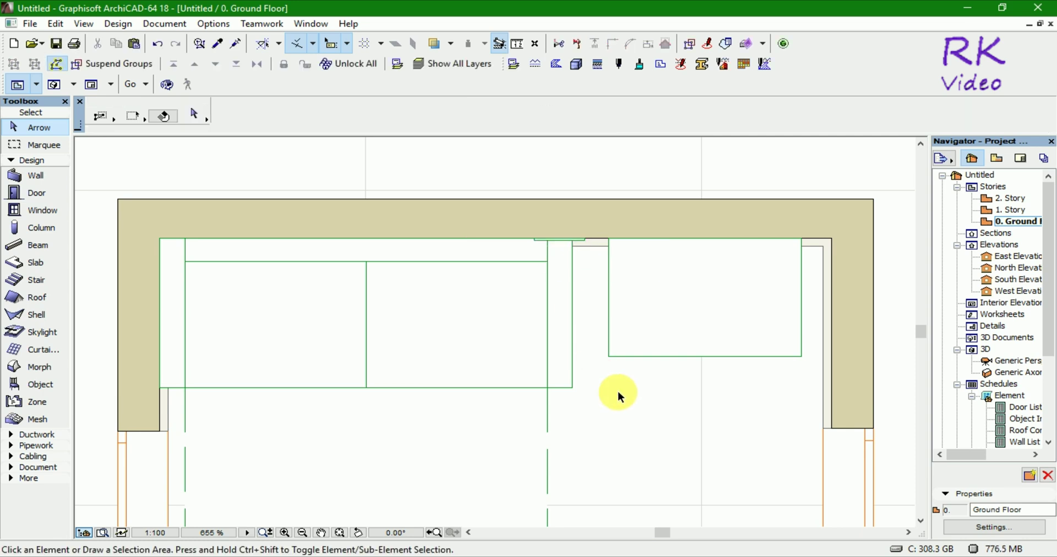
Check the clock's new position in 3D, then return to the Ground Floor plan
{"action": "key", "text": "F3"}
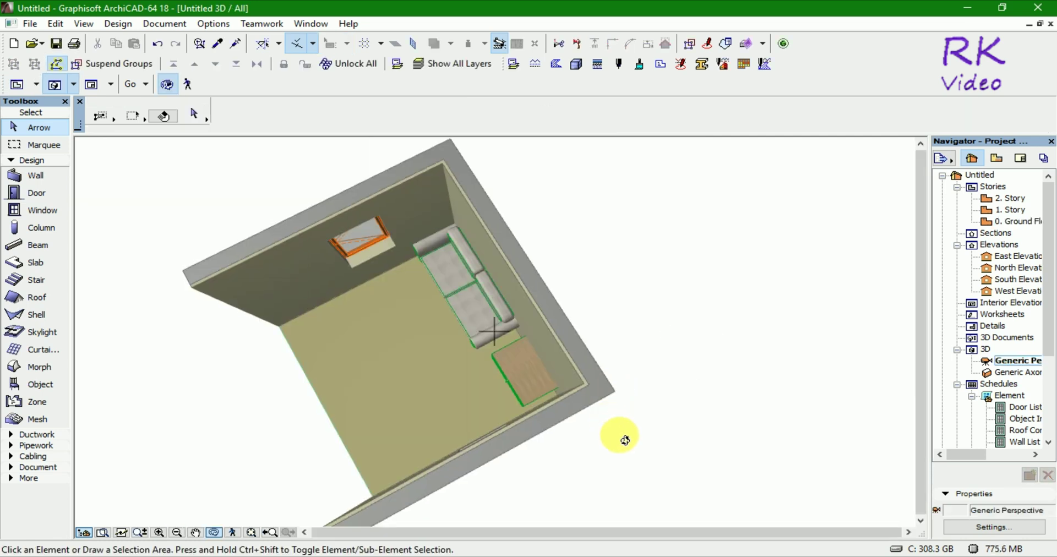
{"action": "mouse_move", "coordinate": [621, 435]}
{"action": "left_mouse_down"}
{"action": "mouse_move", "coordinate": [550, 253]}
{"action": "mouse_move", "coordinate": [323, 240]}
{"action": "mouse_move", "coordinate": [750, 403]}
{"action": "mouse_move", "coordinate": [536, 434]}
{"action": "mouse_move", "coordinate": [573, 413]}
{"action": "mouse_move", "coordinate": [406, 441]}
{"action": "mouse_move", "coordinate": [557, 373]}
{"action": "mouse_move", "coordinate": [509, 242]}
{"action": "mouse_move", "coordinate": [774, 321]}
{"action": "mouse_move", "coordinate": [808, 380]}
{"action": "left_mouse_up"}
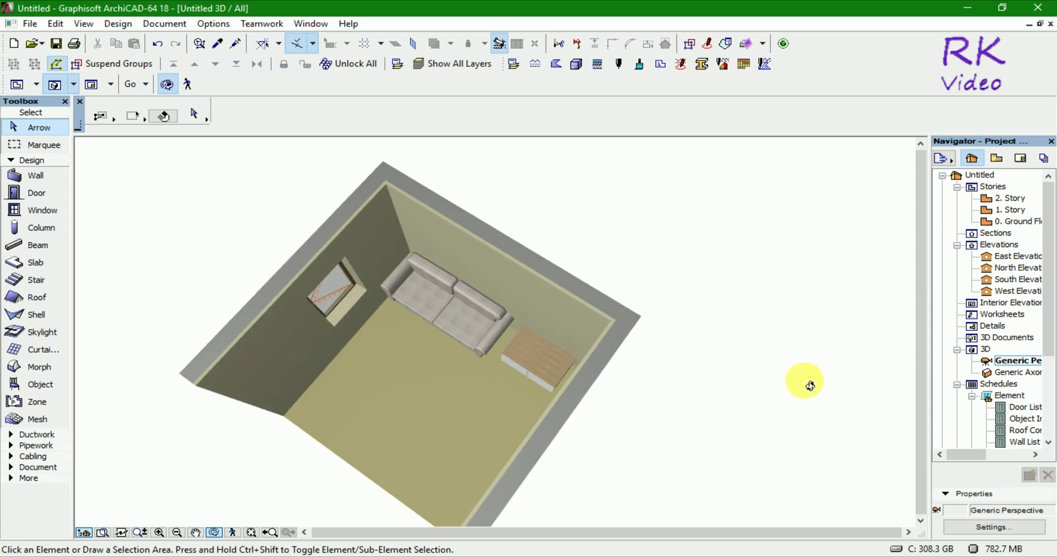
{"action": "key", "text": "F2"}
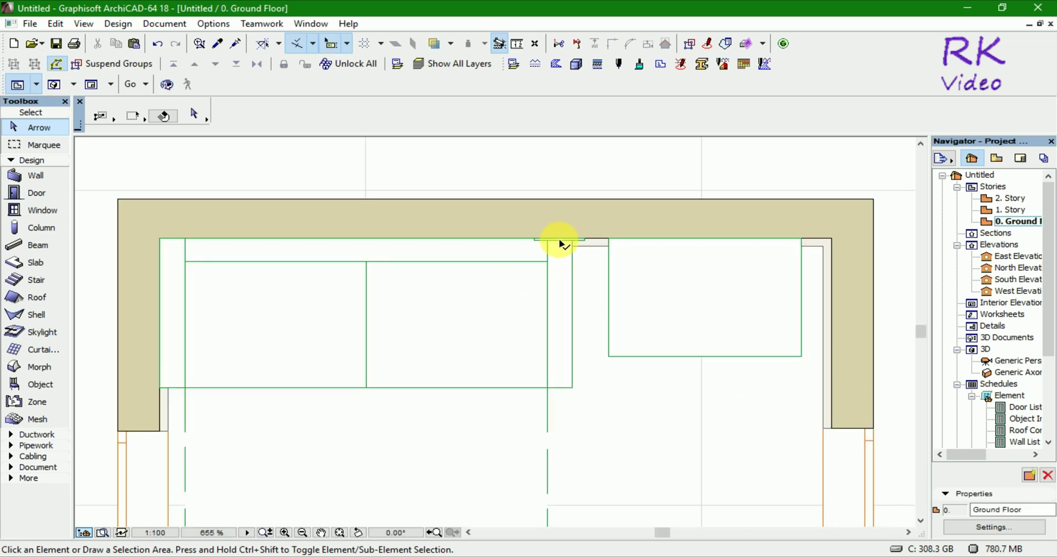
Change the clock's relative base height from 100 to 2000 in Object Selection Settings
{"action": "left_click", "coordinate": [561, 244]}
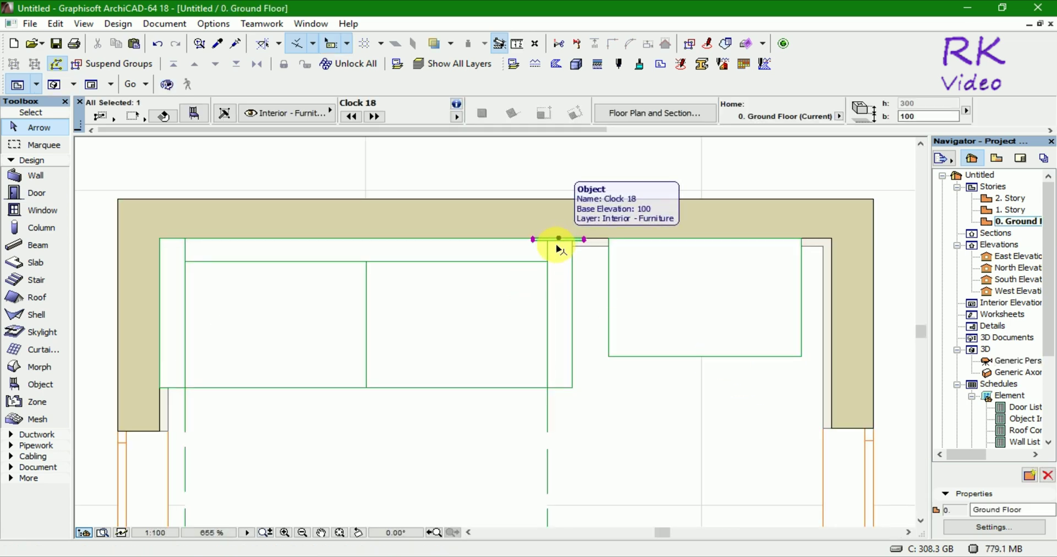
{"action": "left_click", "coordinate": [193, 115]}
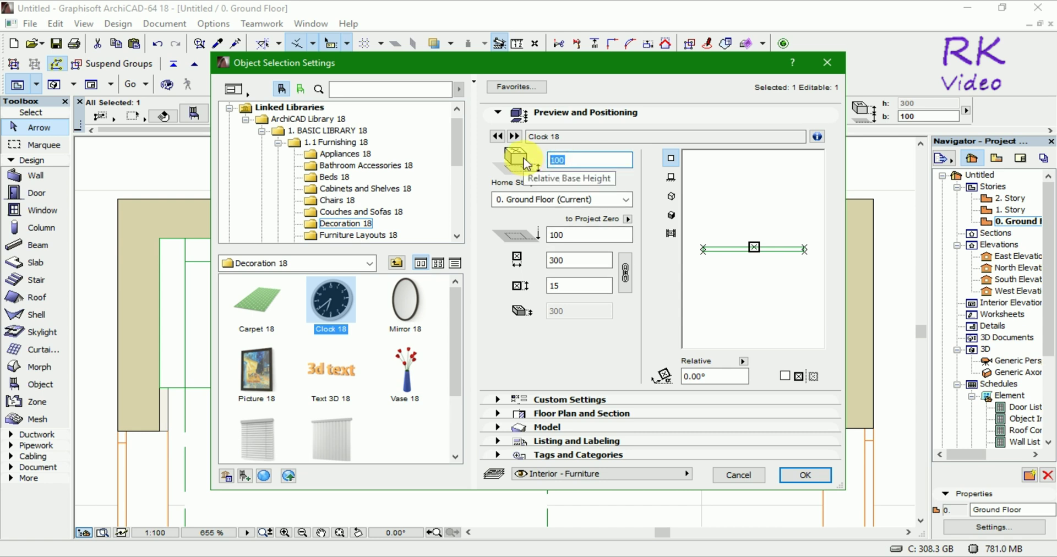
{"action": "type", "text": "0"}
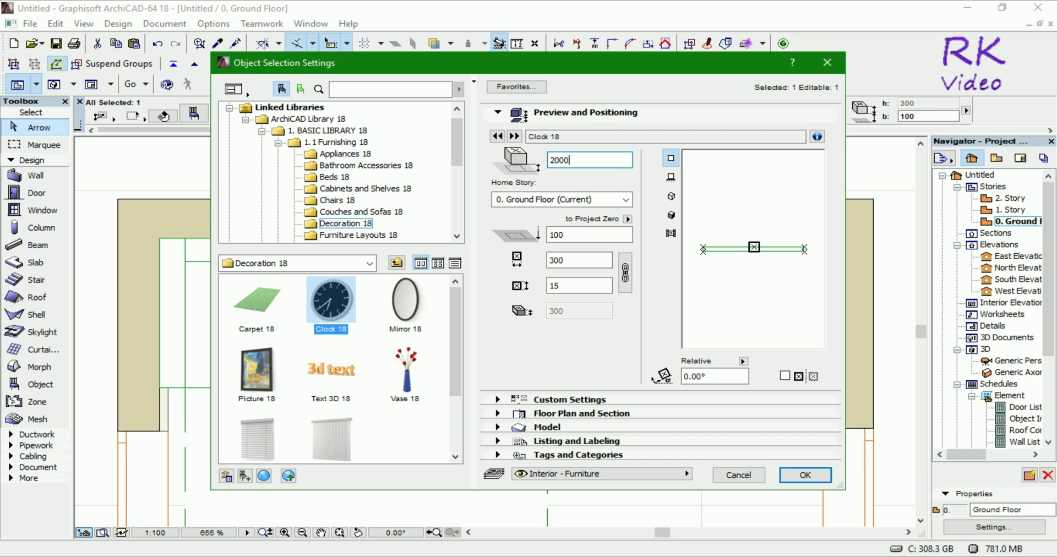
{"action": "left_click", "coordinate": [805, 475]}
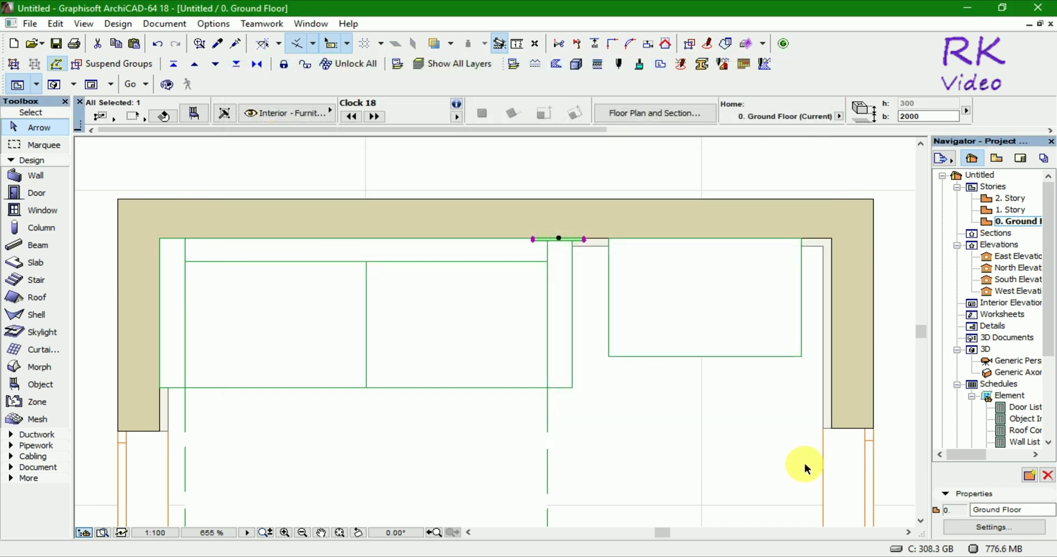
{"action": "key", "text": "F3"}
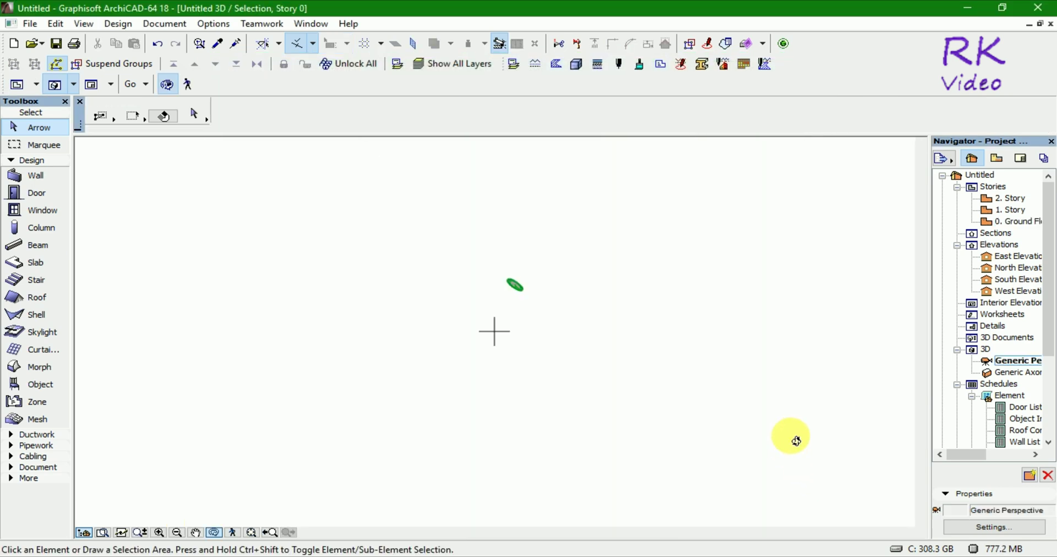
{"action": "mouse_move", "coordinate": [706, 442]}
{"action": "left_mouse_down"}
{"action": "mouse_move", "coordinate": [685, 321]}
{"action": "mouse_move", "coordinate": [476, 210]}
{"action": "mouse_move", "coordinate": [723, 456]}
{"action": "left_mouse_up"}
{"action": "scroll", "coordinate": [723, 456], "scroll_direction": "down", "scroll_amount": 1}
{"action": "scroll", "coordinate": [557, 358], "scroll_direction": "down", "scroll_amount": 3}
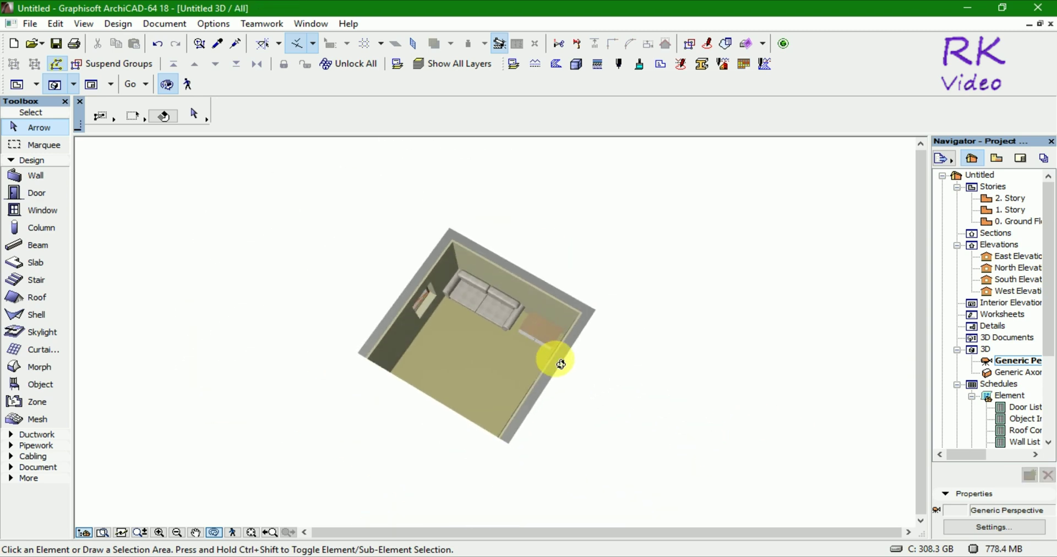
{"action": "scroll", "coordinate": [566, 361], "scroll_direction": "down", "scroll_amount": 2}
{"action": "scroll", "coordinate": [537, 359], "scroll_direction": "down", "scroll_amount": 2}
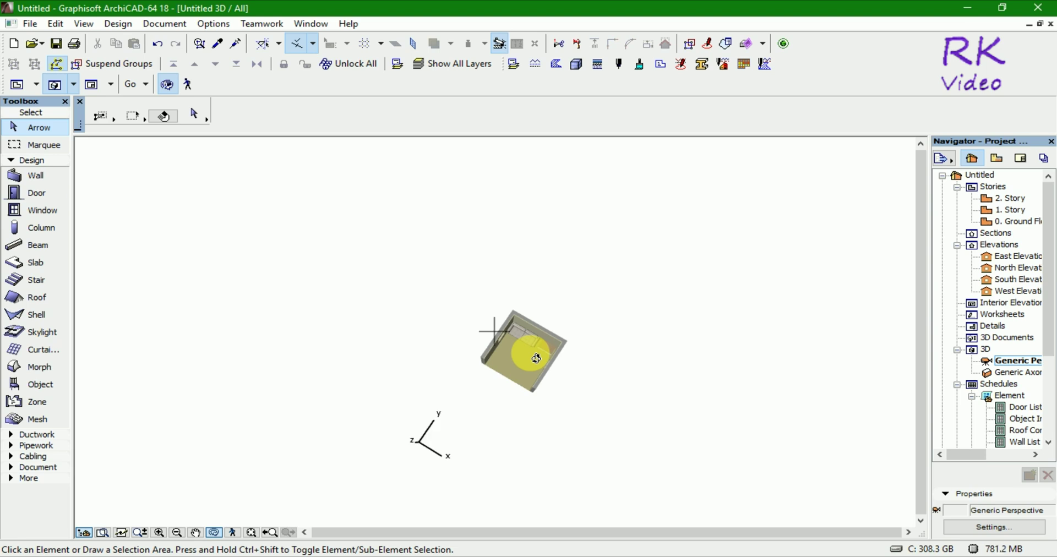
{"action": "scroll", "coordinate": [538, 356], "scroll_direction": "up", "scroll_amount": 1}
{"action": "scroll", "coordinate": [538, 356], "scroll_direction": "up", "scroll_amount": 2}
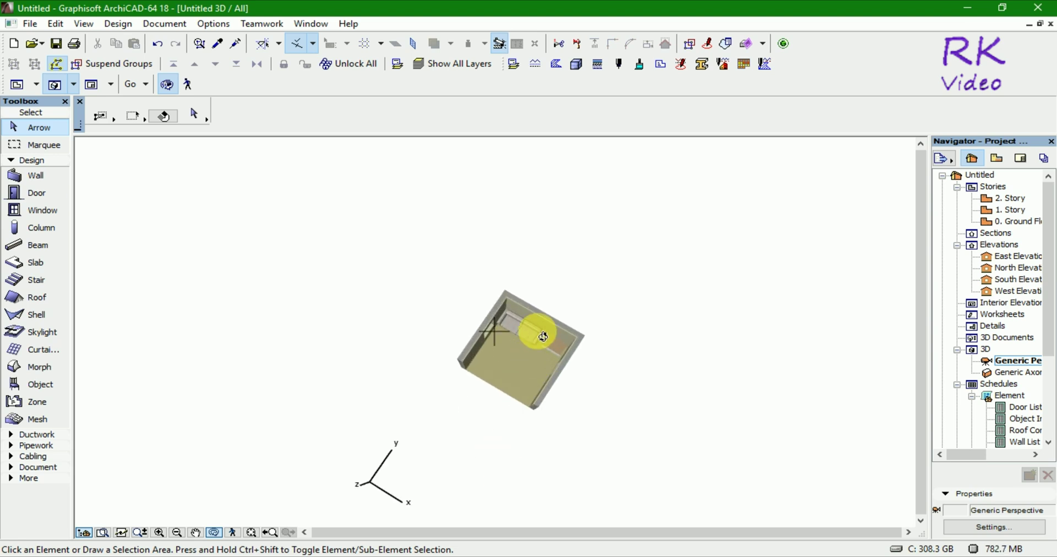
{"action": "mouse_move", "coordinate": [543, 336]}
{"action": "middle_mouse_down", "text": "shift"}
{"action": "mouse_move", "coordinate": [519, 439]}
{"action": "mouse_move", "coordinate": [589, 385]}
{"action": "mouse_move", "coordinate": [649, 360]}
{"action": "middle_mouse_up", "text": "shift"}
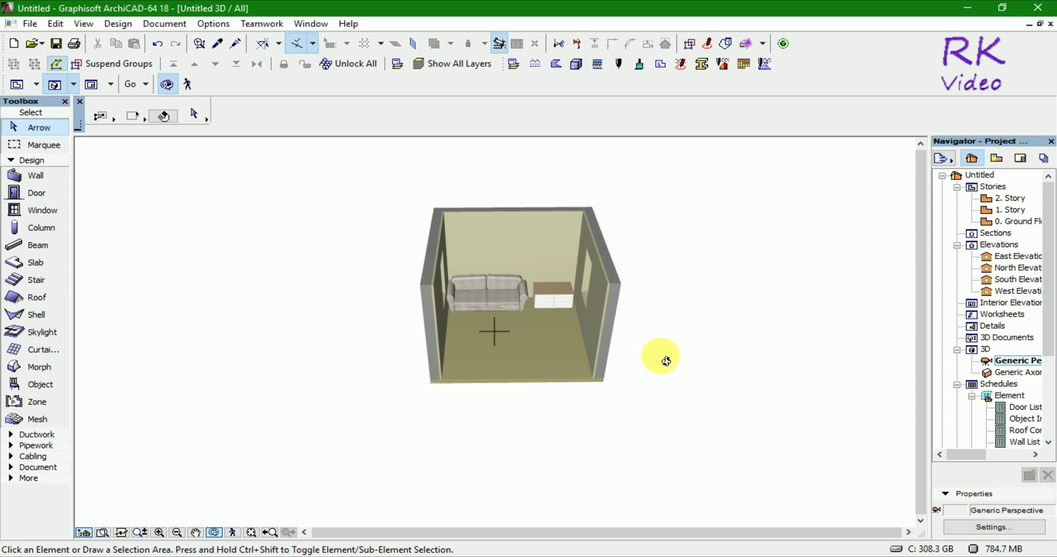
{"action": "key", "text": "F2"}
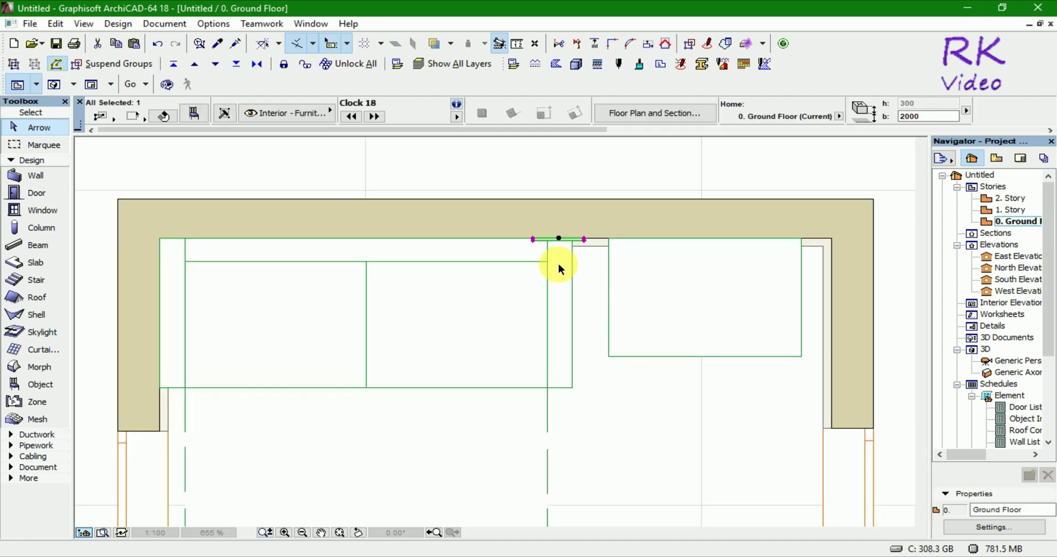
Drag the clock 4163 down onto the room's bottom wall
{"action": "left_click", "coordinate": [559, 241]}
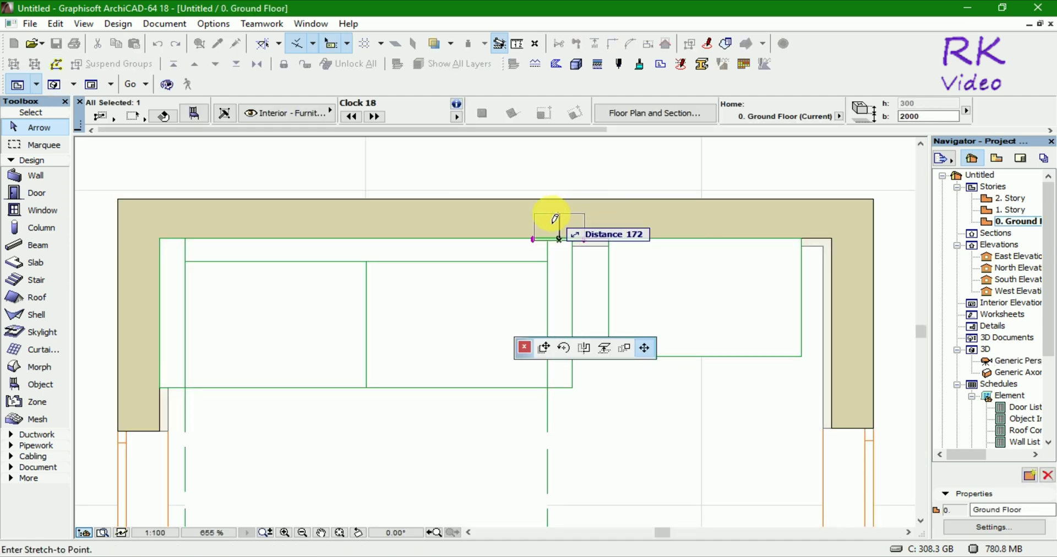
{"action": "left_click", "coordinate": [578, 240]}
{"action": "key", "text": "ctrl+d"}
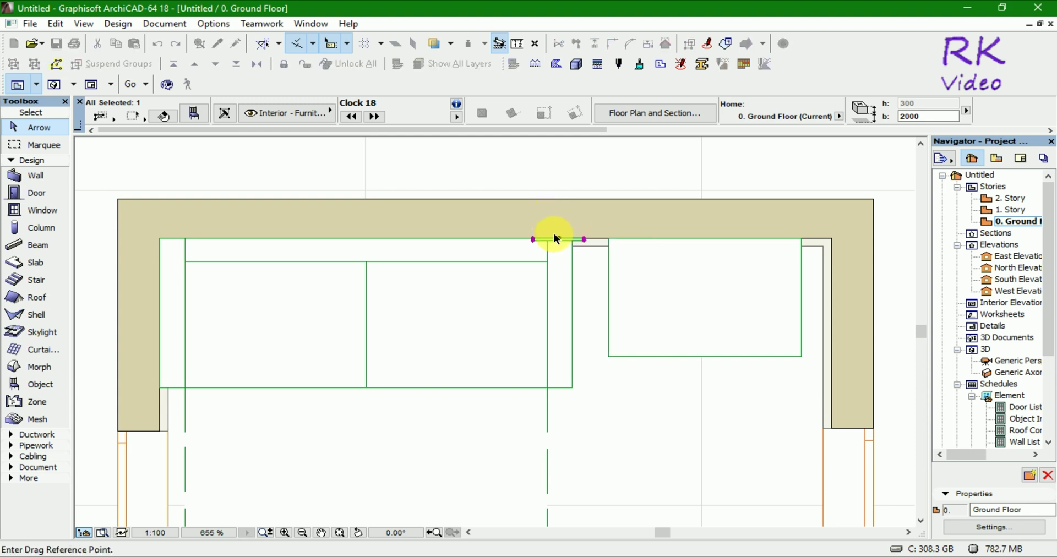
{"action": "left_click", "coordinate": [561, 242]}
{"action": "scroll", "coordinate": [440, 248], "scroll_direction": "down", "scroll_amount": 4}
{"action": "scroll", "coordinate": [444, 253], "scroll_direction": "down", "scroll_amount": 1}
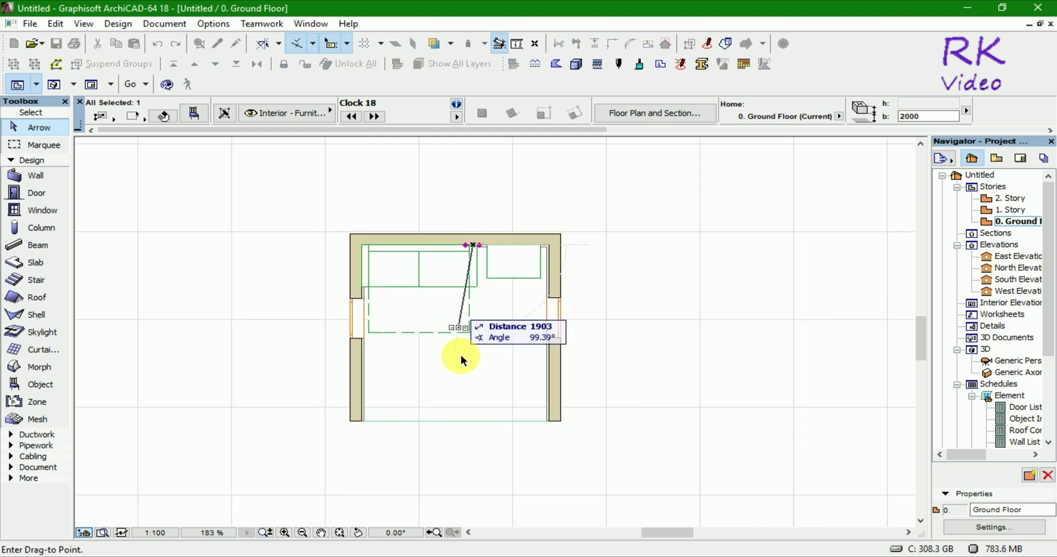
{"action": "left_click", "coordinate": [454, 422]}
Check the clock on the bottom wall in a frontal 3D view, then return to the plan
{"action": "key", "text": "F3"}
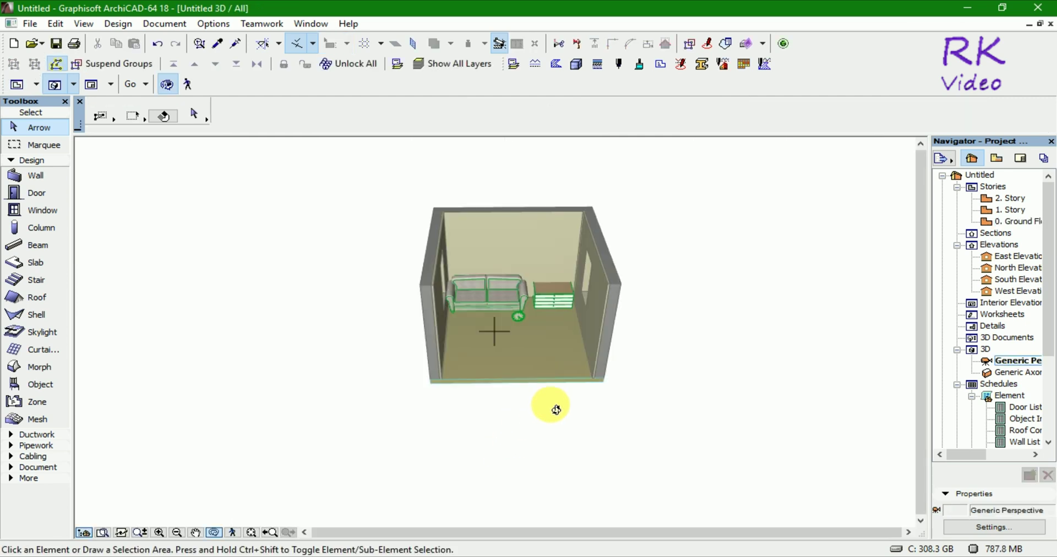
{"action": "mouse_move", "coordinate": [673, 387]}
{"action": "left_mouse_down"}
{"action": "mouse_move", "coordinate": [553, 364]}
{"action": "mouse_move", "coordinate": [725, 296]}
{"action": "mouse_move", "coordinate": [772, 293]}
{"action": "mouse_move", "coordinate": [651, 385]}
{"action": "mouse_move", "coordinate": [410, 376]}
{"action": "mouse_move", "coordinate": [389, 402]}
{"action": "mouse_move", "coordinate": [618, 354]}
{"action": "mouse_move", "coordinate": [653, 400]}
{"action": "left_mouse_up"}
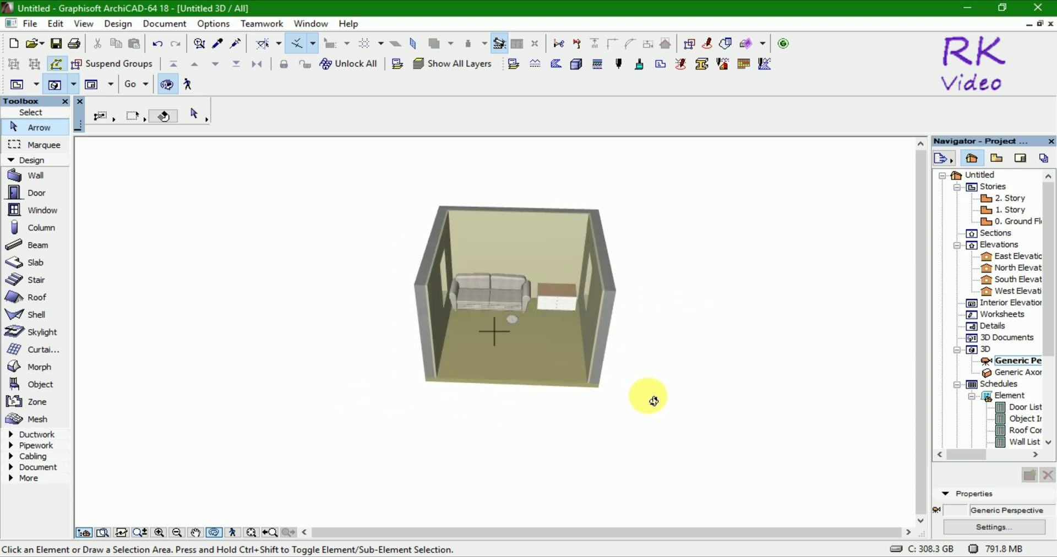
{"action": "key", "text": "F2"}
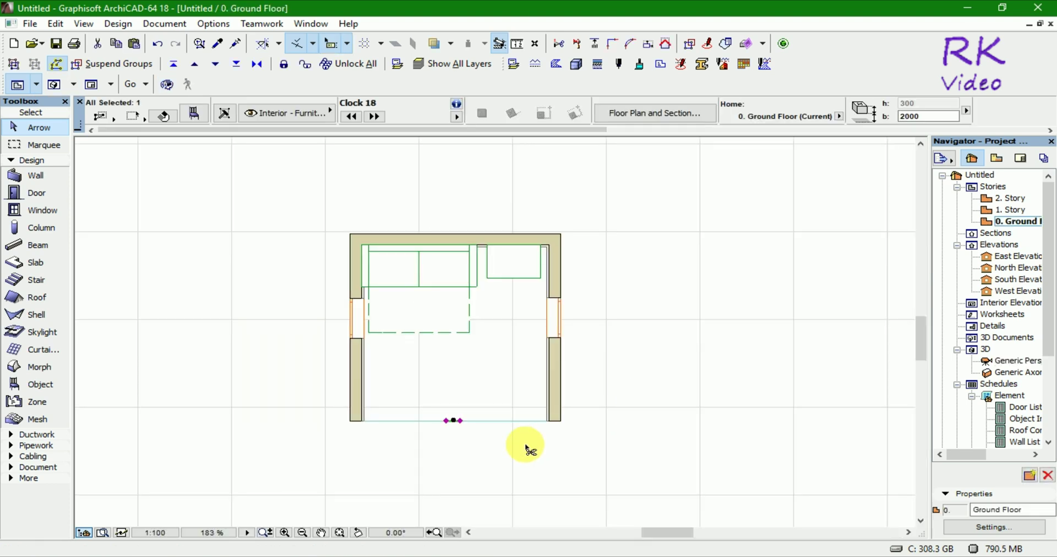
Drag the clock 3489 back up onto the top wall's inner face and clear the selection
{"action": "scroll", "coordinate": [451, 427], "scroll_direction": "up", "scroll_amount": 5}
{"action": "scroll", "coordinate": [472, 399], "scroll_direction": "up", "scroll_amount": 3}
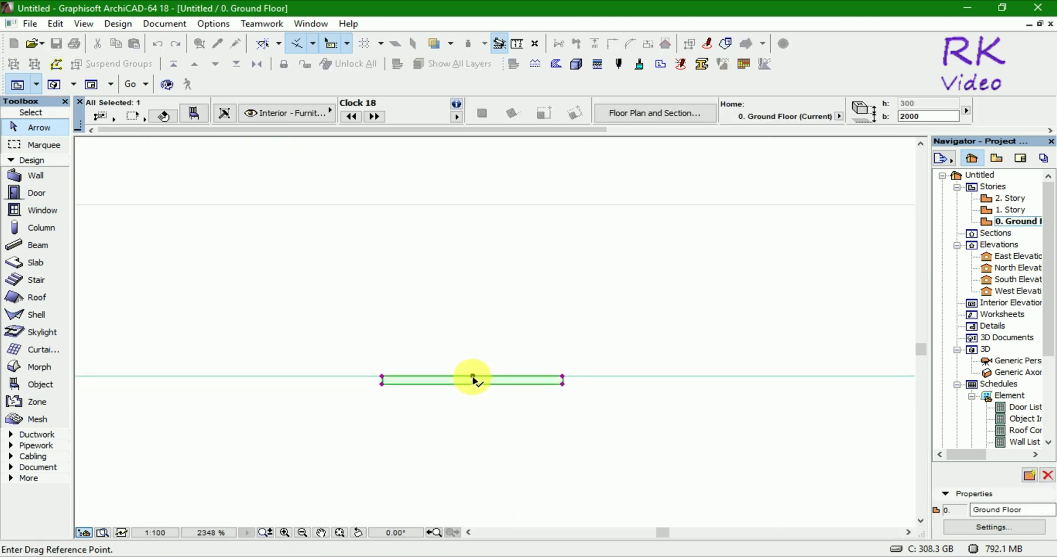
{"action": "left_click", "coordinate": [474, 379]}
{"action": "scroll", "coordinate": [475, 444], "scroll_direction": "down", "scroll_amount": 2}
{"action": "scroll", "coordinate": [476, 443], "scroll_direction": "down", "scroll_amount": 5}
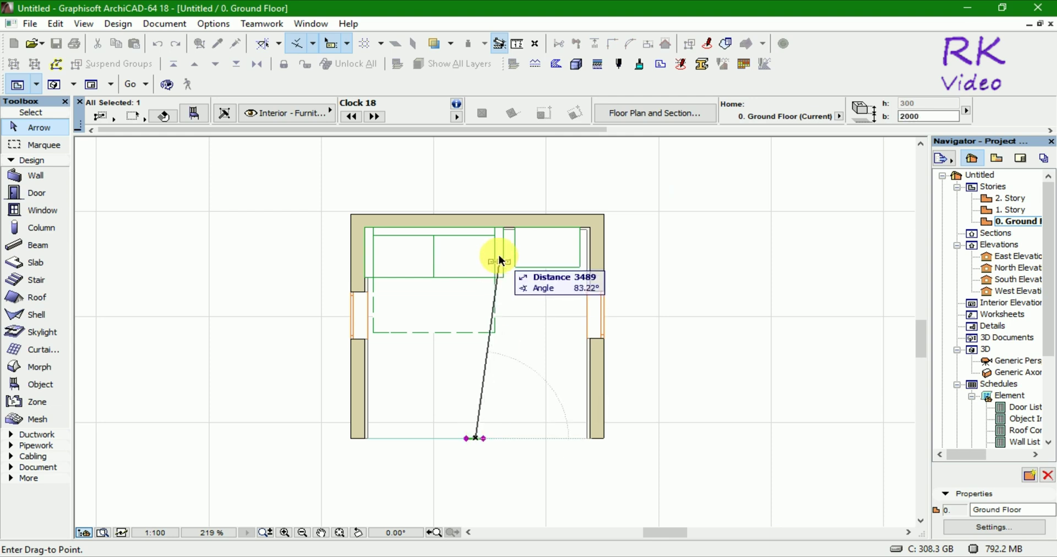
{"action": "scroll", "coordinate": [490, 235], "scroll_direction": "up", "scroll_amount": 3}
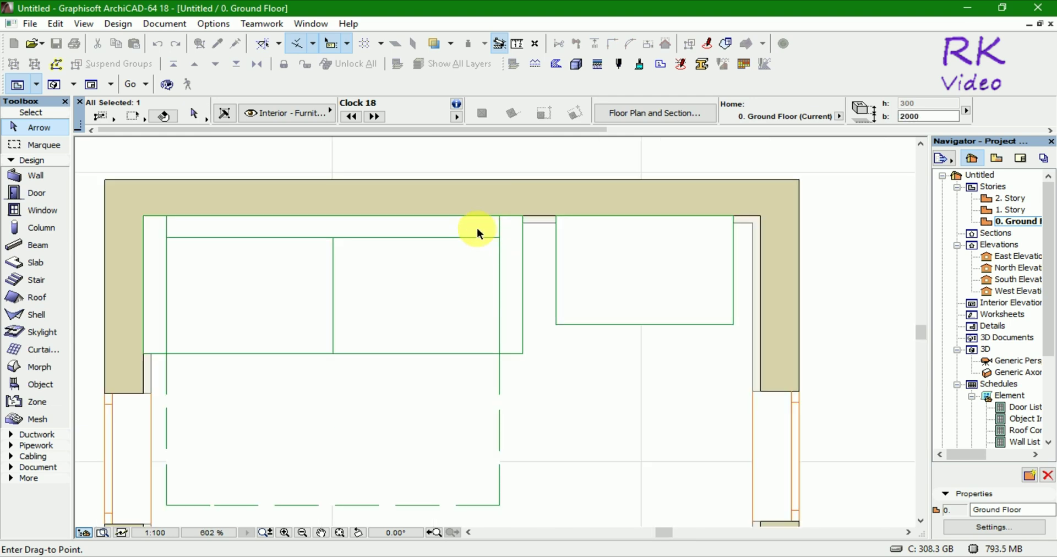
{"action": "scroll", "coordinate": [452, 221], "scroll_direction": "up", "scroll_amount": 3}
{"action": "left_click", "coordinate": [431, 201]}
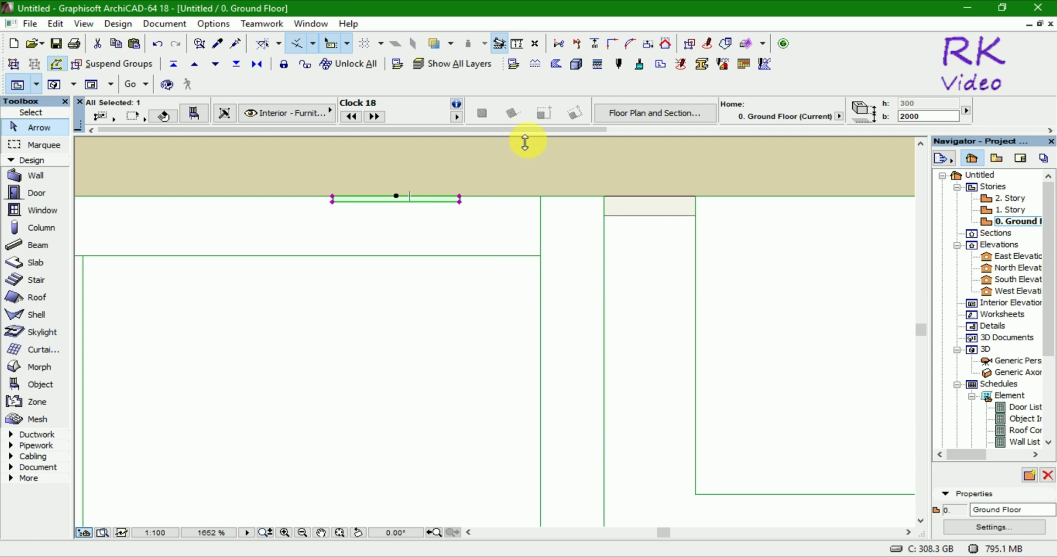
{"action": "key", "text": "Escape"}
{"action": "scroll", "coordinate": [523, 164], "scroll_direction": "down", "scroll_amount": 5}
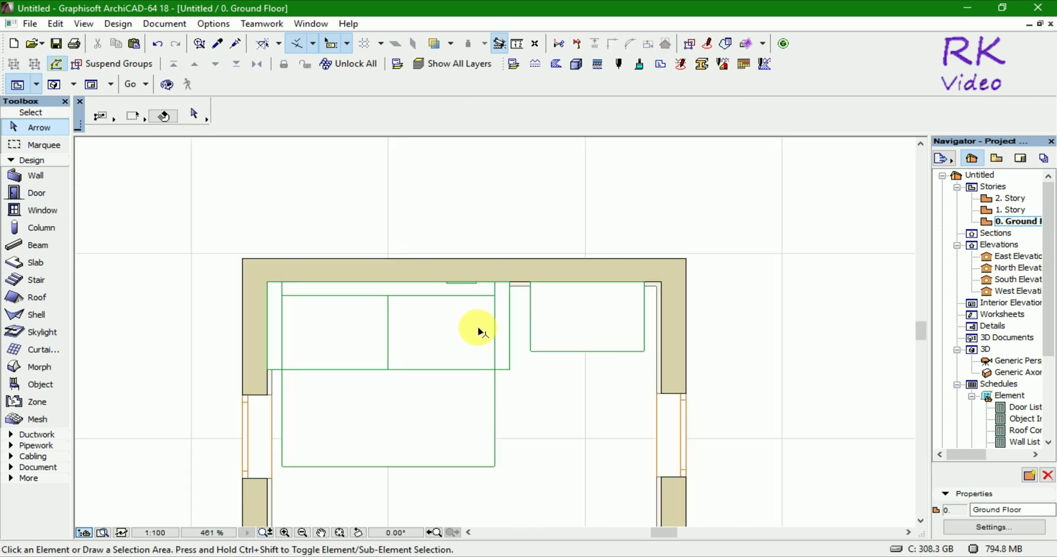
Marquee-select across the top wall's inner face, then clear that selection
{"action": "left_click", "coordinate": [687, 265]}
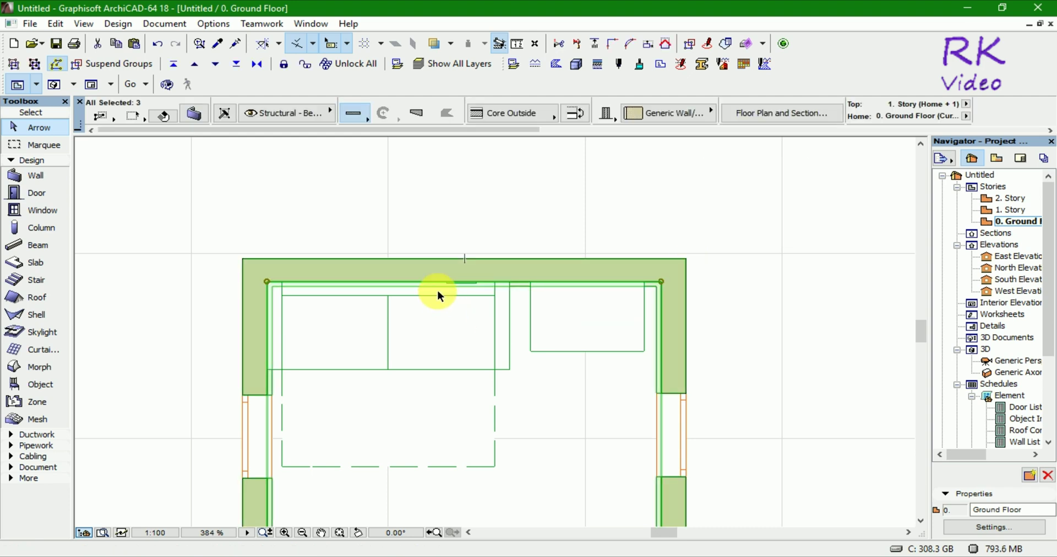
{"action": "scroll", "coordinate": [437, 289], "scroll_direction": "up", "scroll_amount": 5}
{"action": "scroll", "coordinate": [496, 276], "scroll_direction": "up", "scroll_amount": 1}
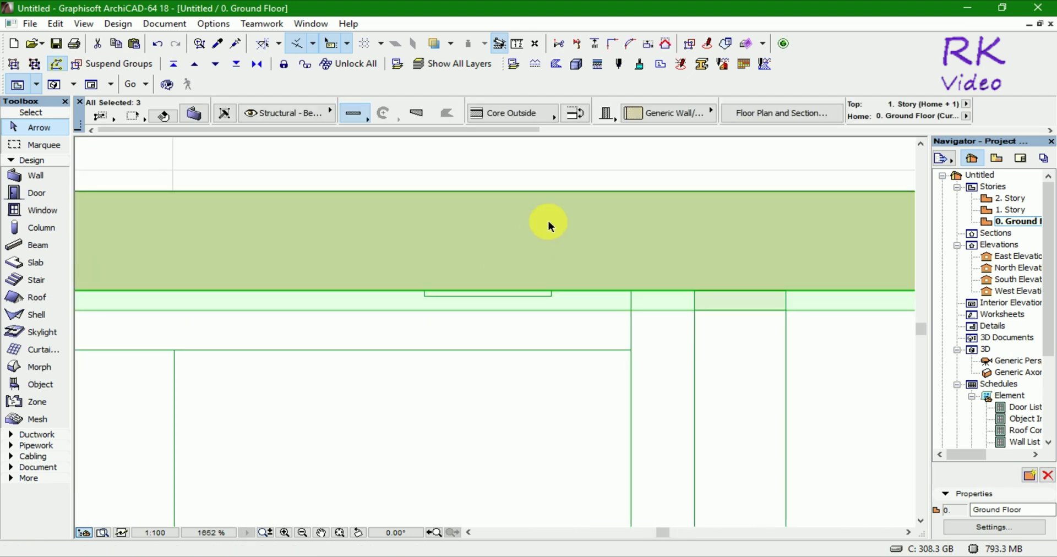
{"action": "left_click", "coordinate": [573, 169]}
{"action": "left_click_drag", "start_coordinate": [492, 295], "coordinate": [404, 318]}
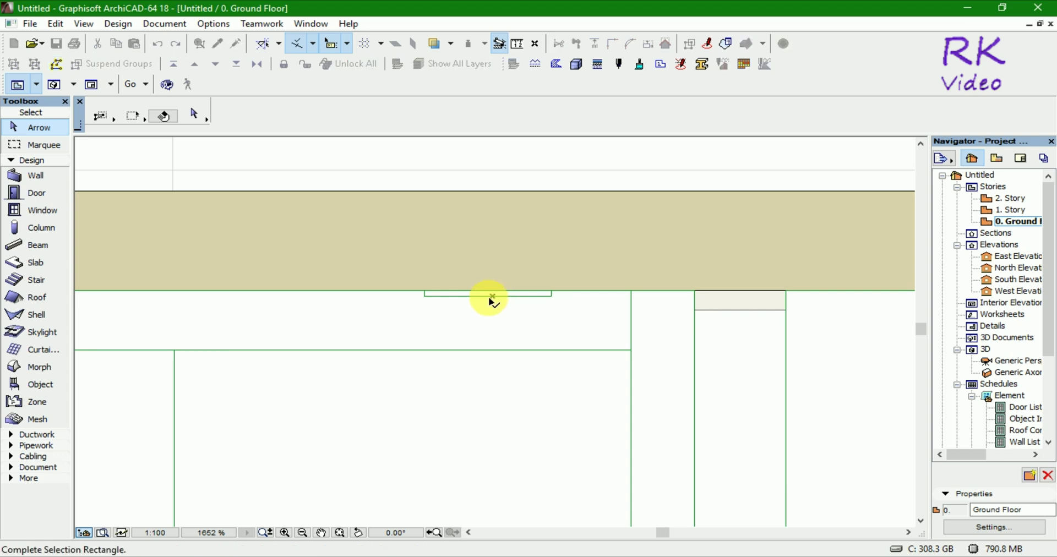
{"action": "left_click", "coordinate": [405, 318]}
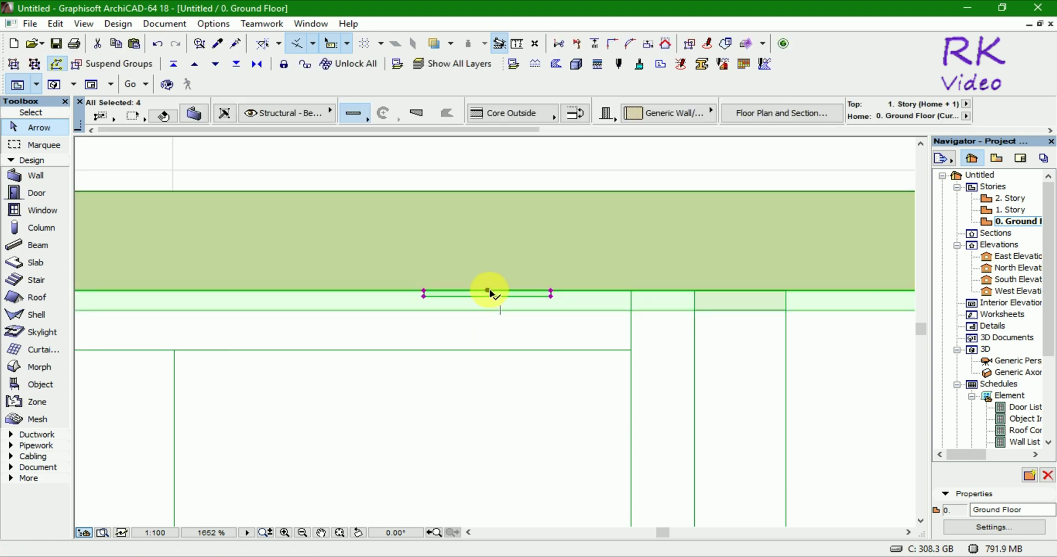
{"action": "key", "text": "Escape"}
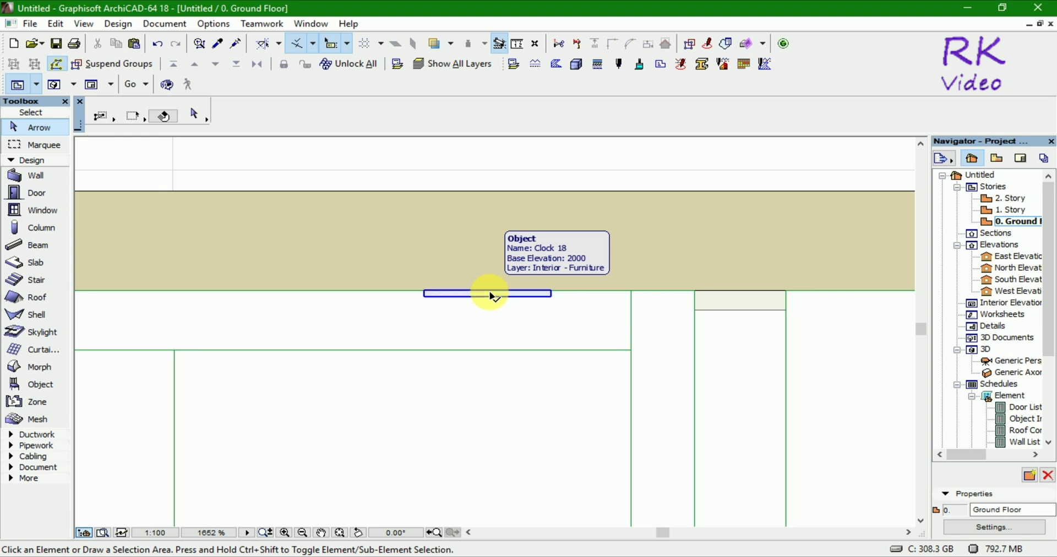
Move Clock 18 35 off the top wall into the room, then deselect the wall
{"action": "left_click", "coordinate": [491, 293]}
{"action": "left_click", "coordinate": [492, 294]}
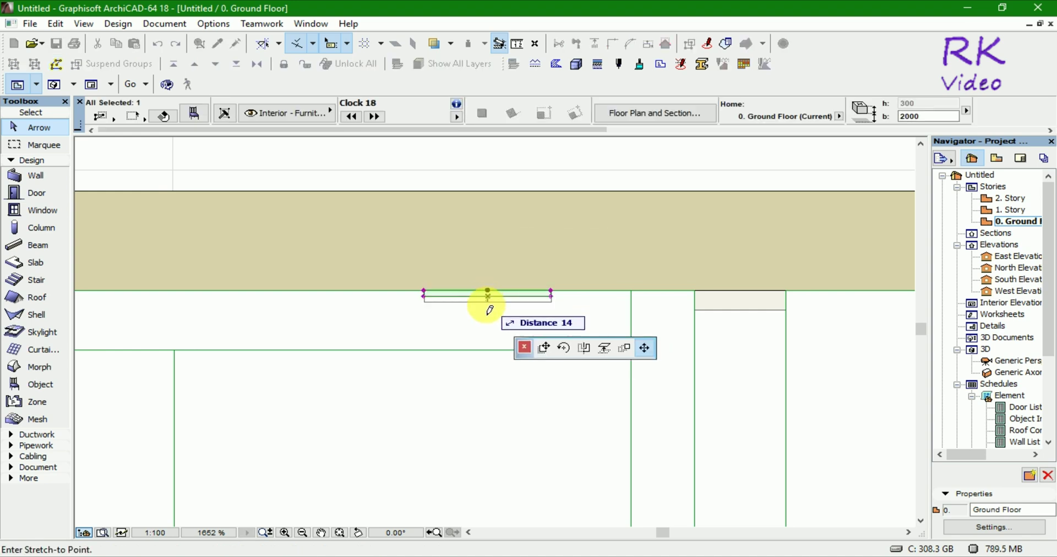
{"action": "key", "text": "Escape"}
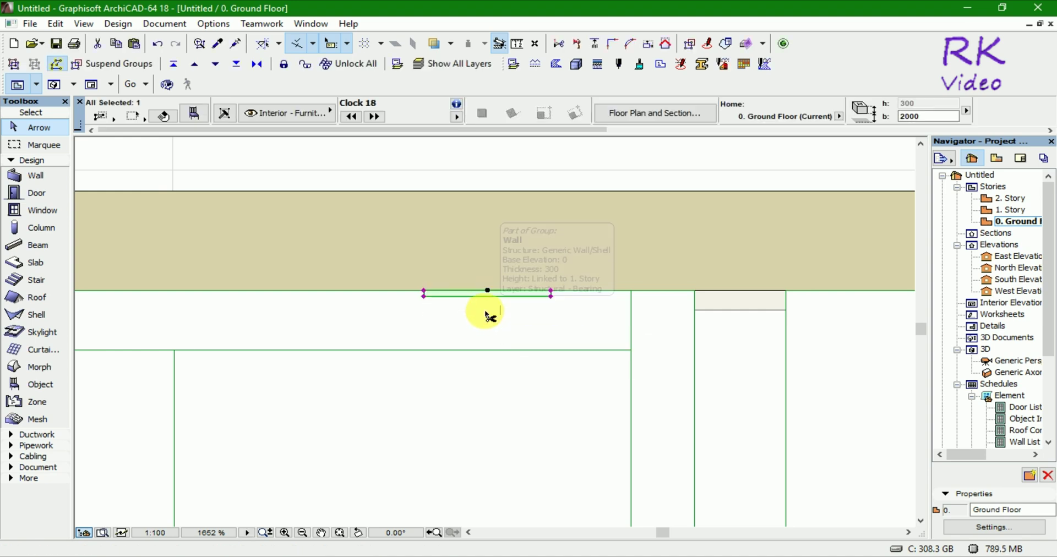
{"action": "left_click", "coordinate": [488, 291]}
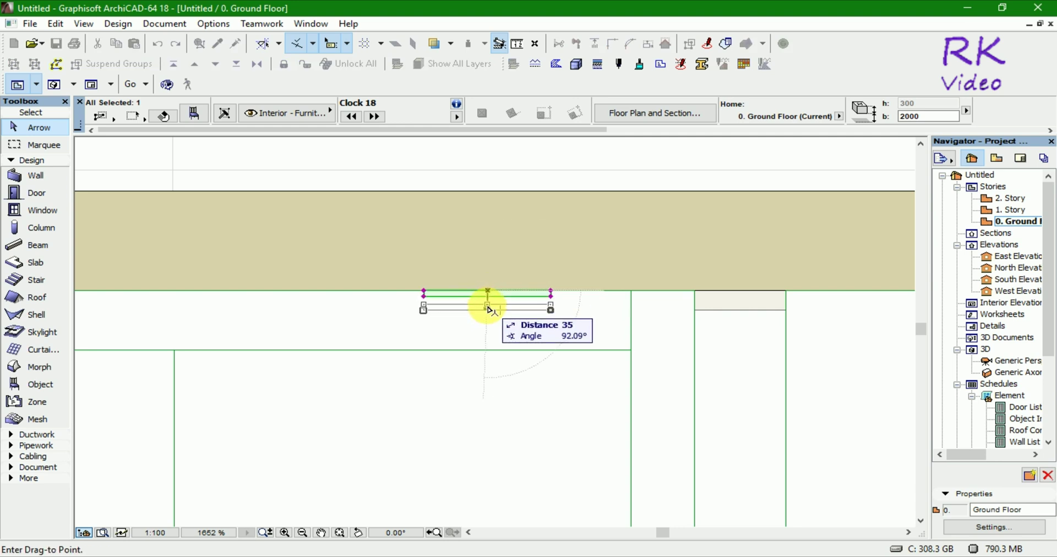
{"action": "left_click", "coordinate": [488, 313]}
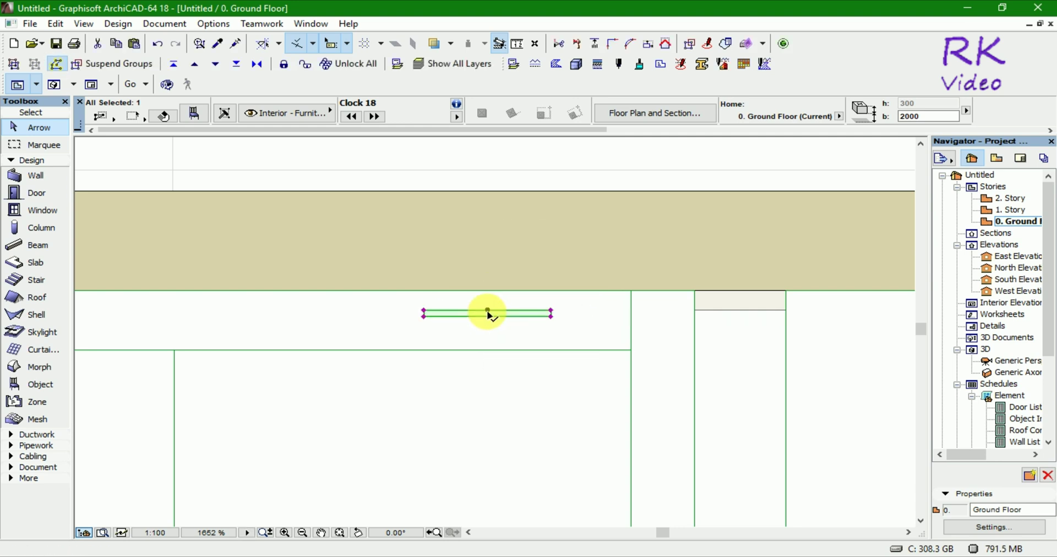
{"action": "left_click", "coordinate": [563, 170]}
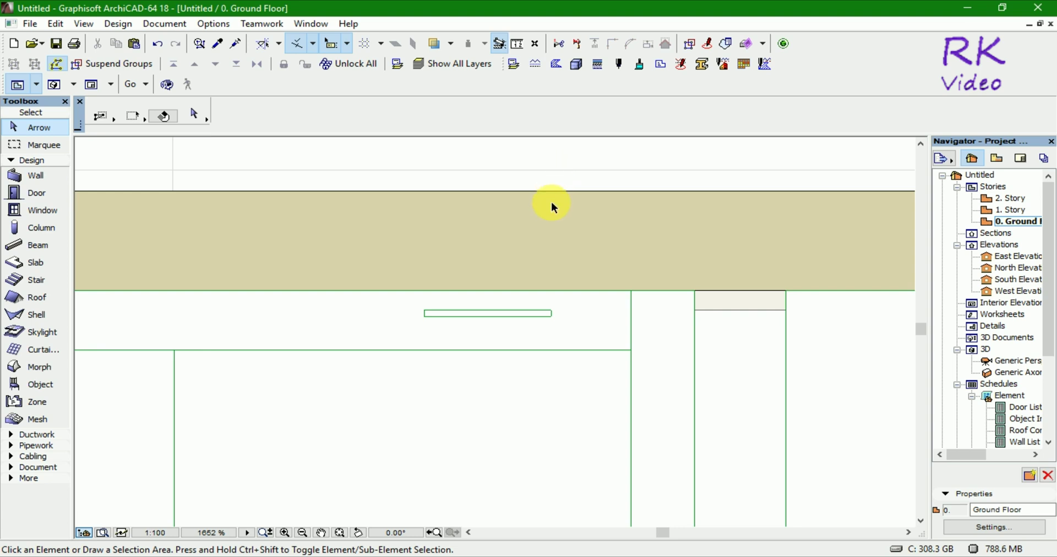
{"action": "left_click", "coordinate": [558, 192]}
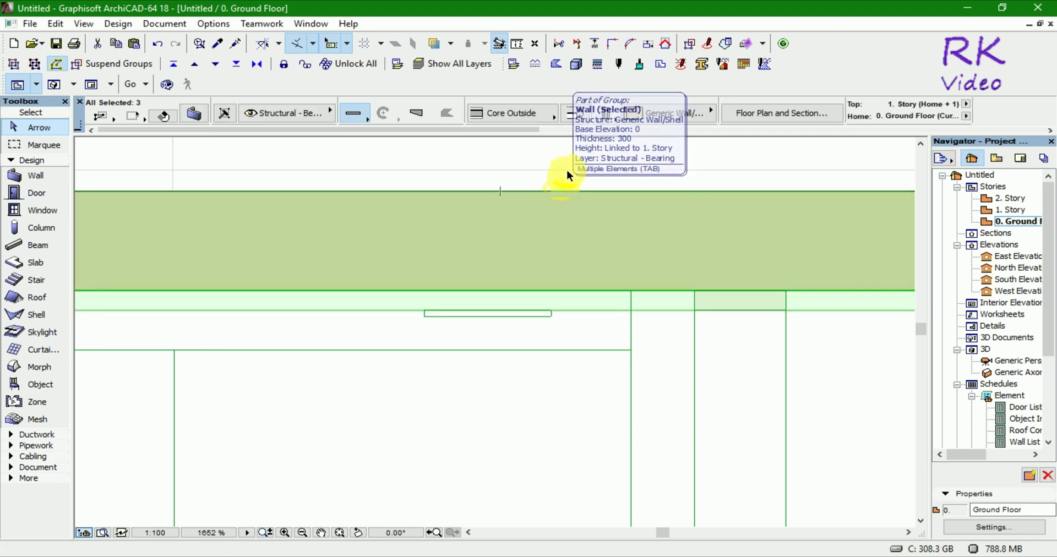
{"action": "left_click", "coordinate": [568, 172]}
In 3D, orbit and zoom toward the clock above the sofa and select it
{"action": "key", "text": "F3"}
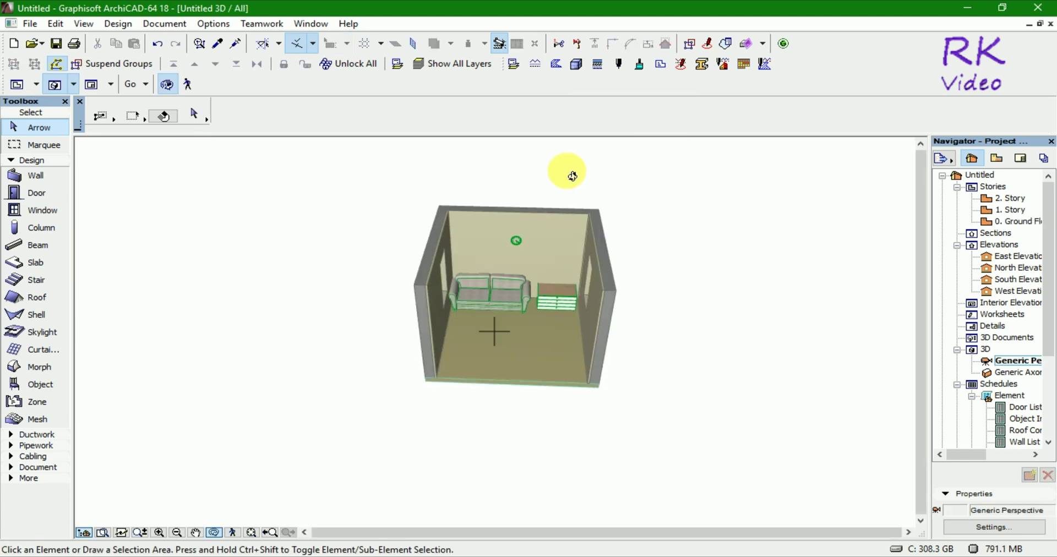
{"action": "mouse_move", "coordinate": [696, 325]}
{"action": "left_mouse_down"}
{"action": "mouse_move", "coordinate": [654, 257]}
{"action": "mouse_move", "coordinate": [668, 335]}
{"action": "mouse_move", "coordinate": [545, 232]}
{"action": "mouse_move", "coordinate": [483, 264]}
{"action": "left_mouse_up"}
{"action": "scroll", "coordinate": [484, 263], "scroll_direction": "up", "scroll_amount": 3}
{"action": "scroll", "coordinate": [484, 264], "scroll_direction": "up", "scroll_amount": 2}
{"action": "scroll", "coordinate": [515, 231], "scroll_direction": "up", "scroll_amount": 5}
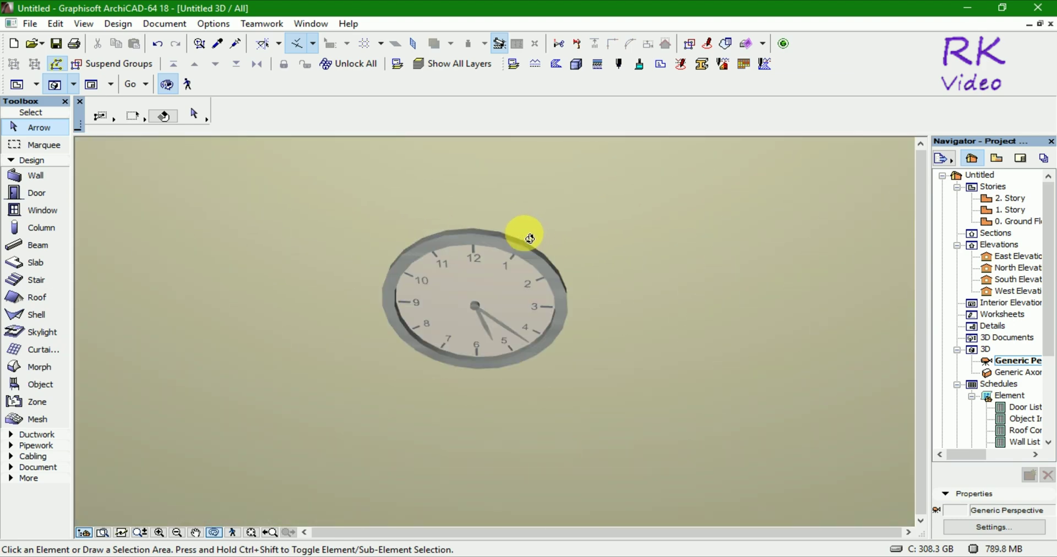
{"action": "scroll", "coordinate": [524, 231], "scroll_direction": "up", "scroll_amount": 2}
{"action": "scroll", "coordinate": [531, 236], "scroll_direction": "down", "scroll_amount": 5}
{"action": "scroll", "coordinate": [529, 240], "scroll_direction": "up", "scroll_amount": 2}
{"action": "scroll", "coordinate": [529, 240], "scroll_direction": "up", "scroll_amount": 2}
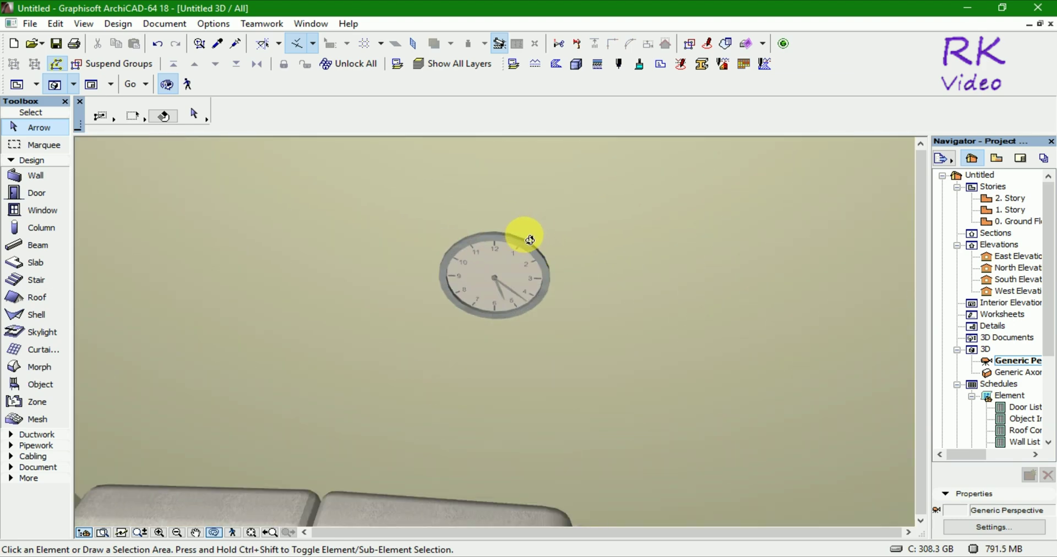
{"action": "left_click", "coordinate": [526, 242]}
{"action": "left_click_drag", "start_coordinate": [524, 246], "coordinate": [431, 294]}
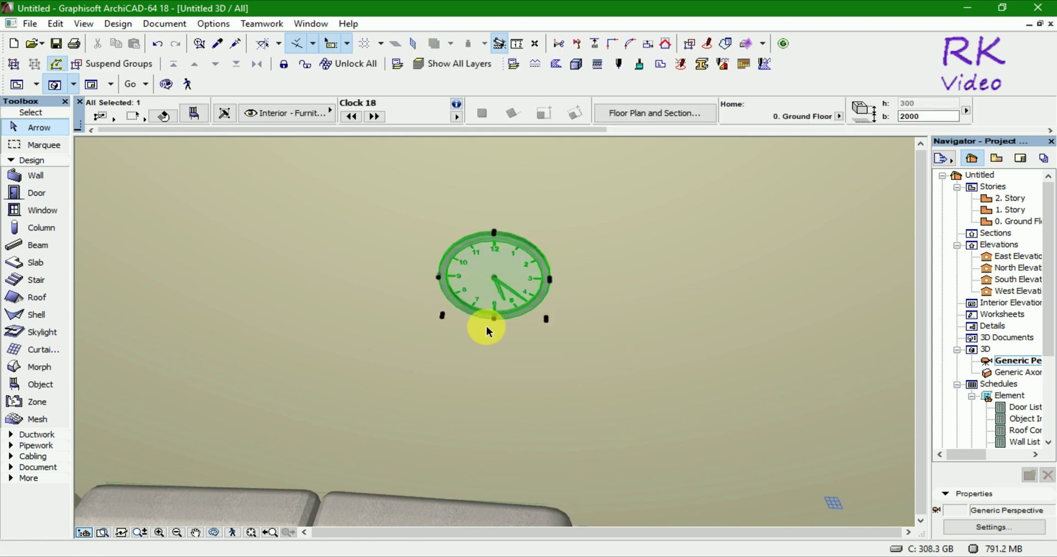
Open the clock's Object Selection Settings and expand its model, floor plan, custom, 3D and surface panels
{"action": "left_click", "coordinate": [194, 115]}
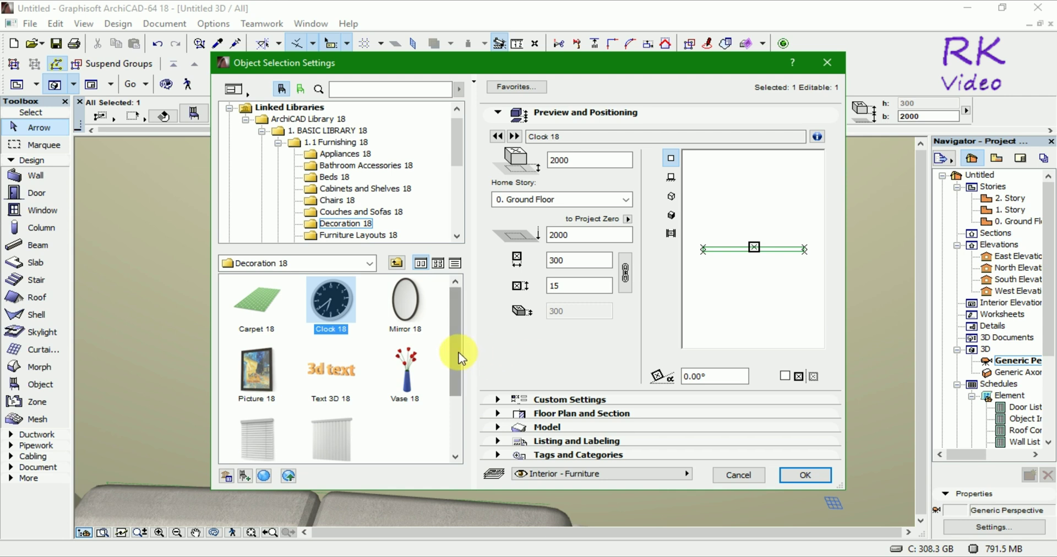
{"action": "left_click_drag", "start_coordinate": [458, 350], "coordinate": [460, 408]}
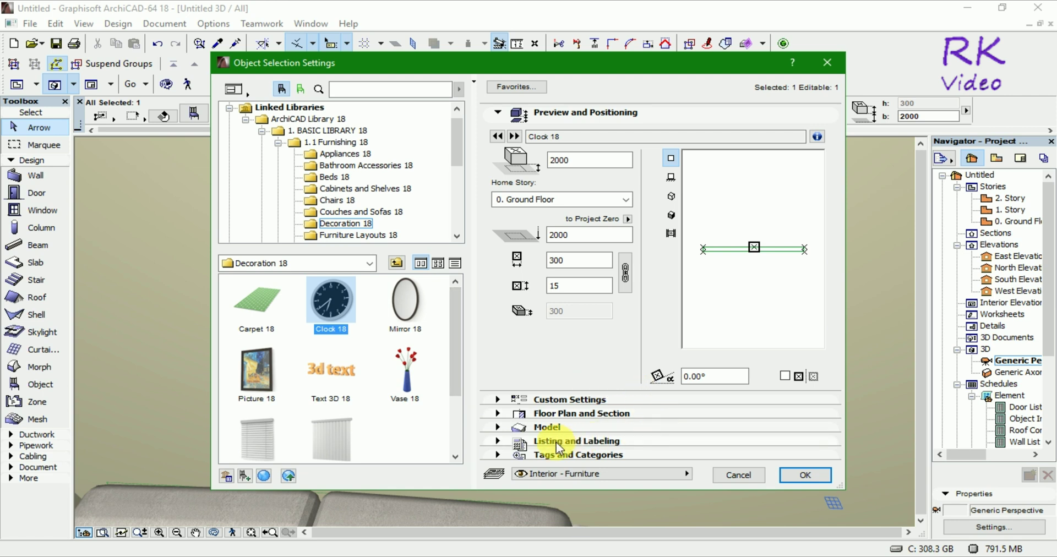
{"action": "left_click", "coordinate": [499, 428]}
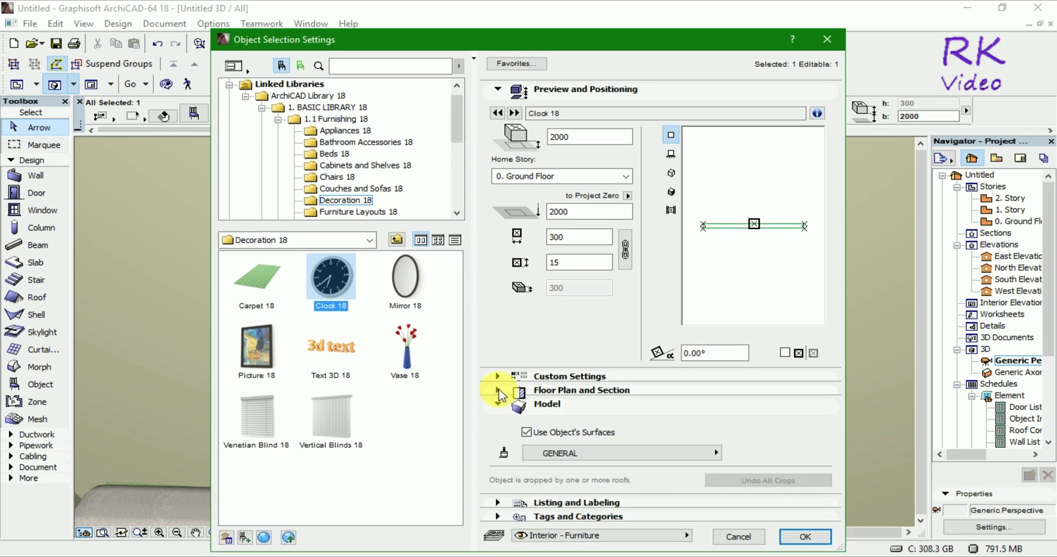
{"action": "left_click", "coordinate": [498, 390]}
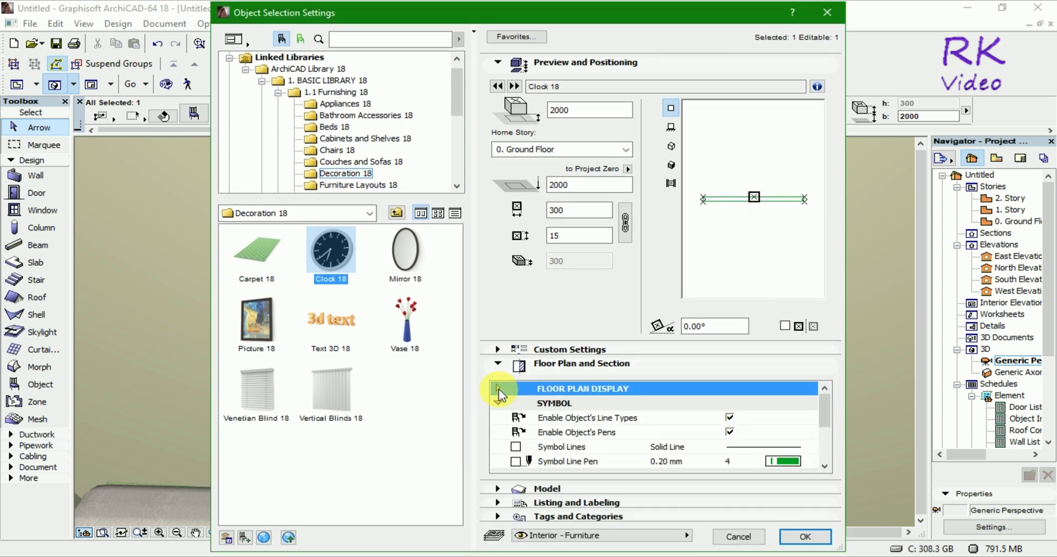
{"action": "left_click", "coordinate": [499, 349]}
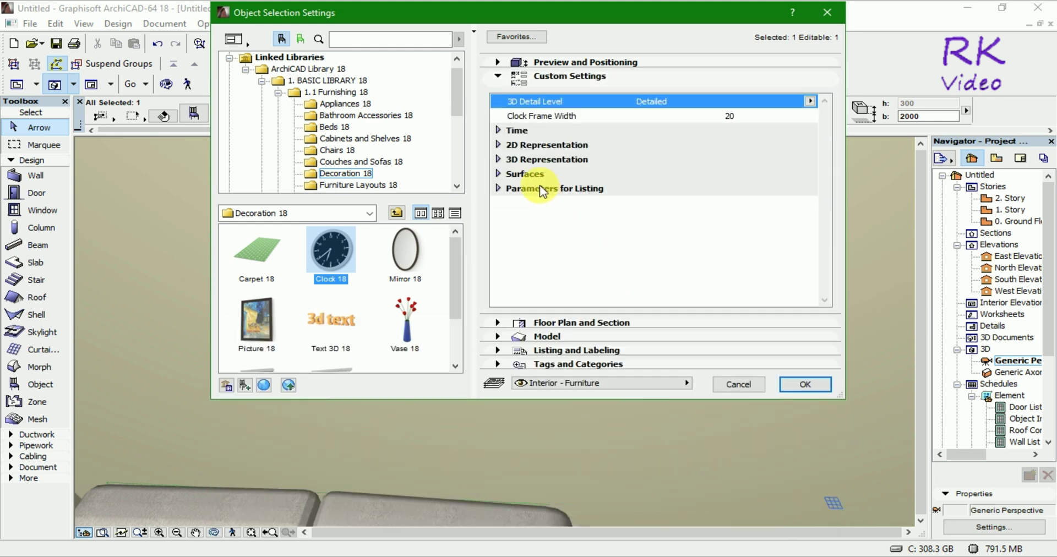
{"action": "left_click", "coordinate": [499, 159]}
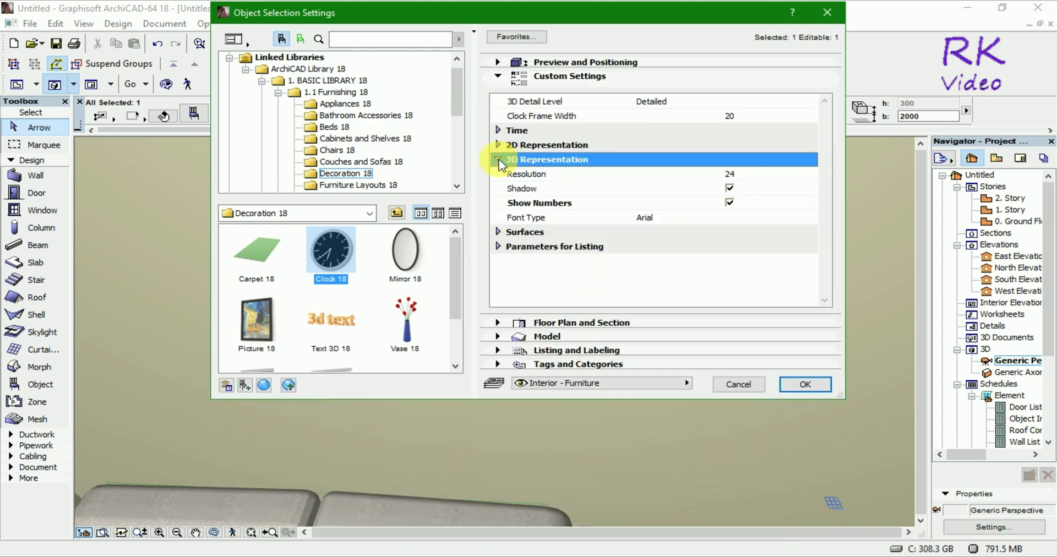
{"action": "left_click", "coordinate": [498, 232]}
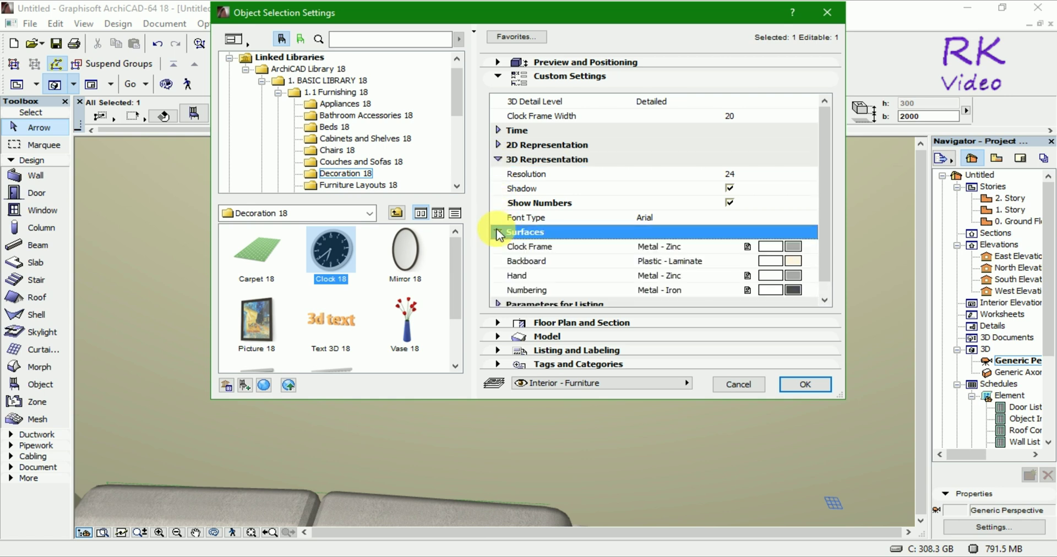
Turn on Show Real Time in the clock's Time settings, replacing the fixed 17:22
{"action": "left_click", "coordinate": [499, 130]}
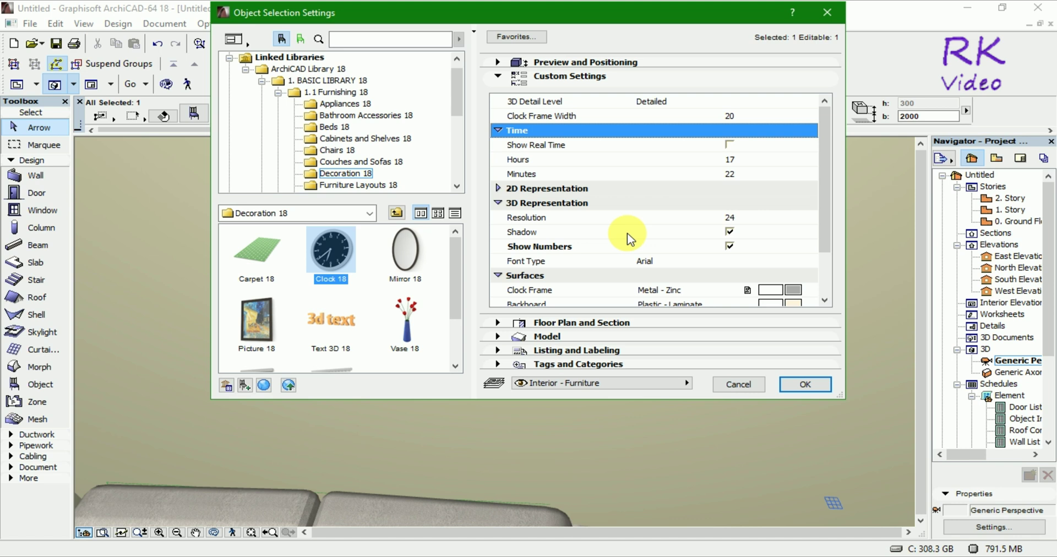
{"action": "scroll", "coordinate": [627, 233], "scroll_direction": "down", "scroll_amount": 2}
{"action": "scroll", "coordinate": [627, 233], "scroll_direction": "up", "scroll_amount": 2}
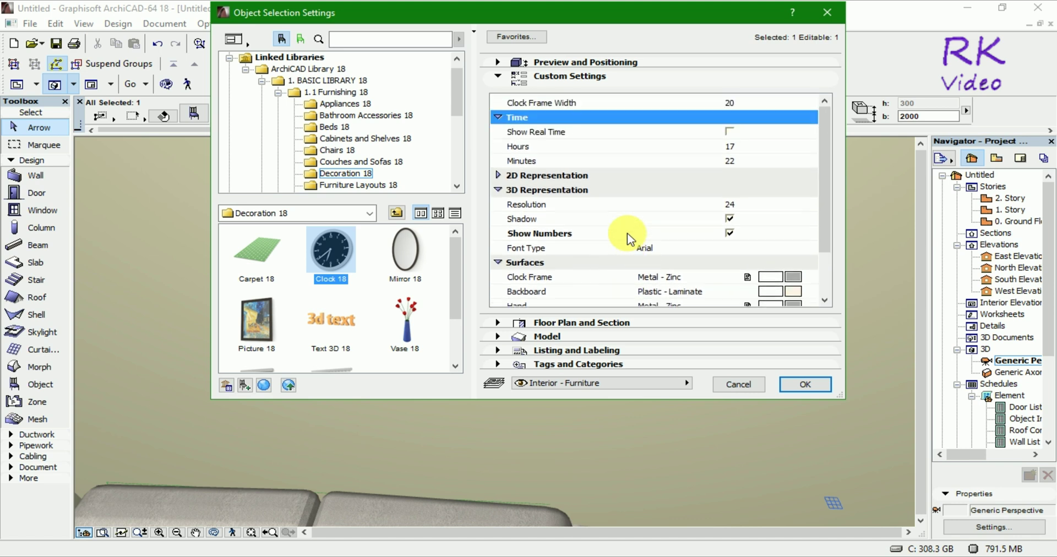
{"action": "left_click", "coordinate": [731, 145]}
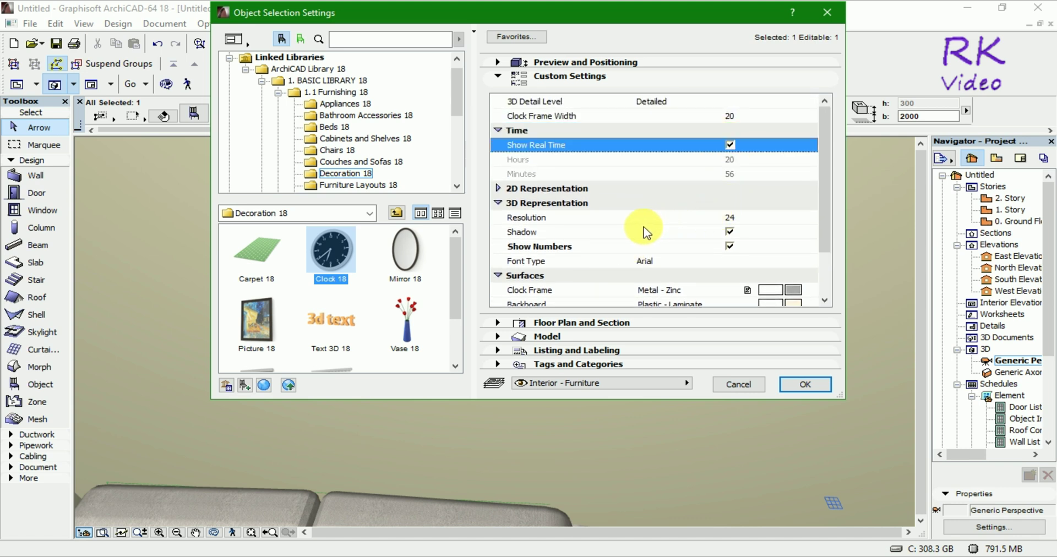
{"action": "scroll", "coordinate": [632, 233], "scroll_direction": "down", "scroll_amount": 2}
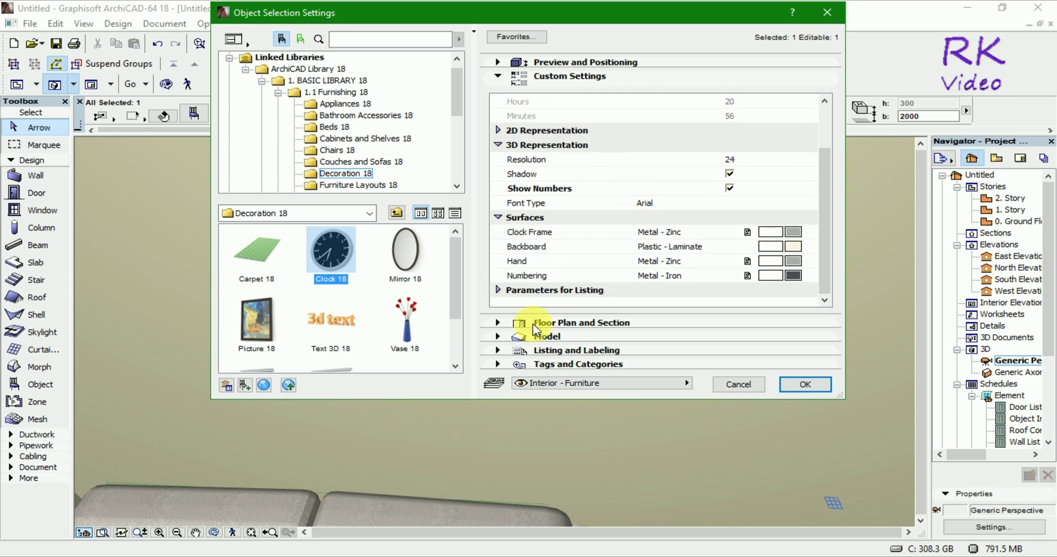
Review the clock's Floor Plan, Model, Listing and Tags panels, then apply its Show Real Time settings
{"action": "left_click", "coordinate": [497, 324]}
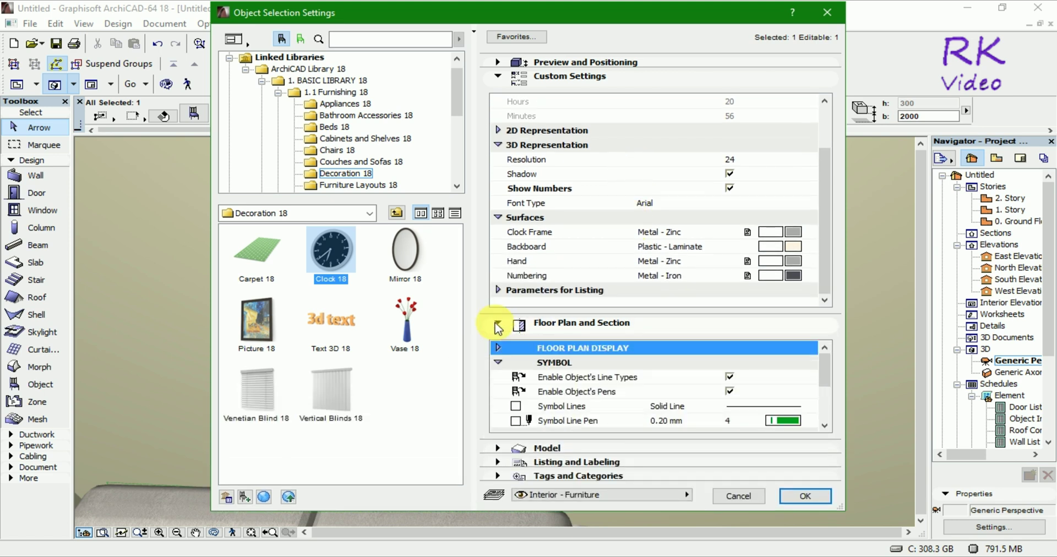
{"action": "scroll", "coordinate": [628, 348], "scroll_direction": "down", "scroll_amount": 2}
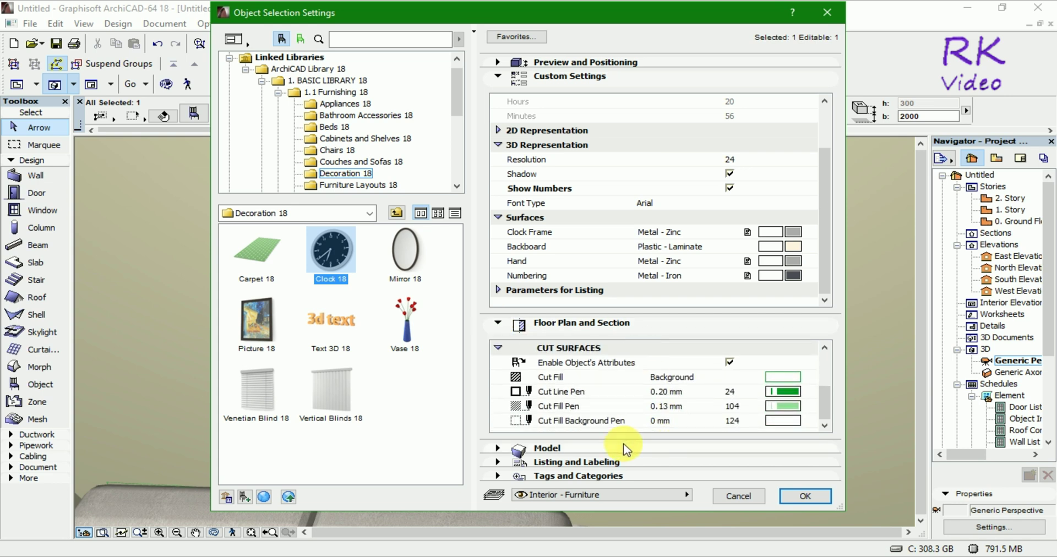
{"action": "left_click", "coordinate": [497, 447]}
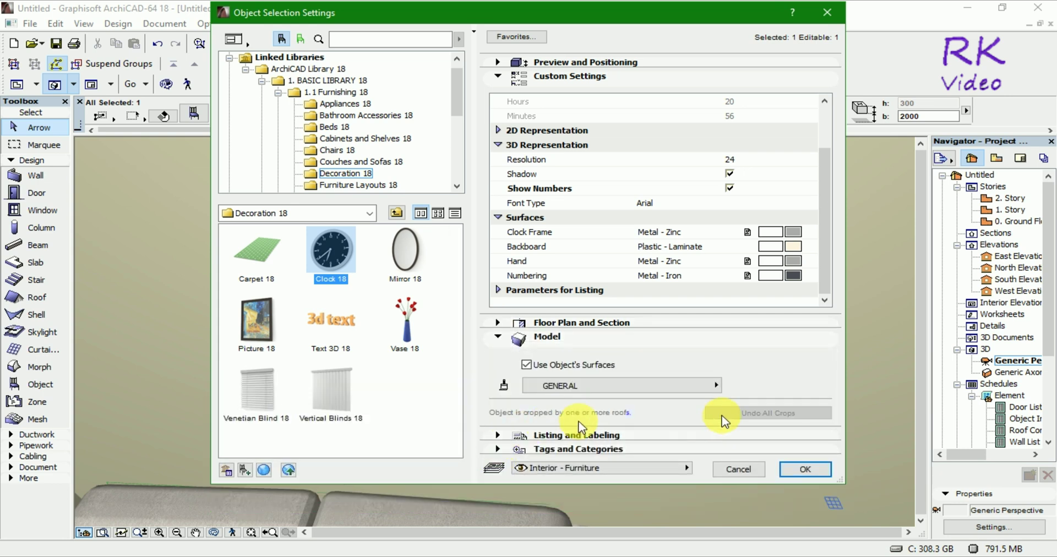
{"action": "left_click", "coordinate": [713, 387]}
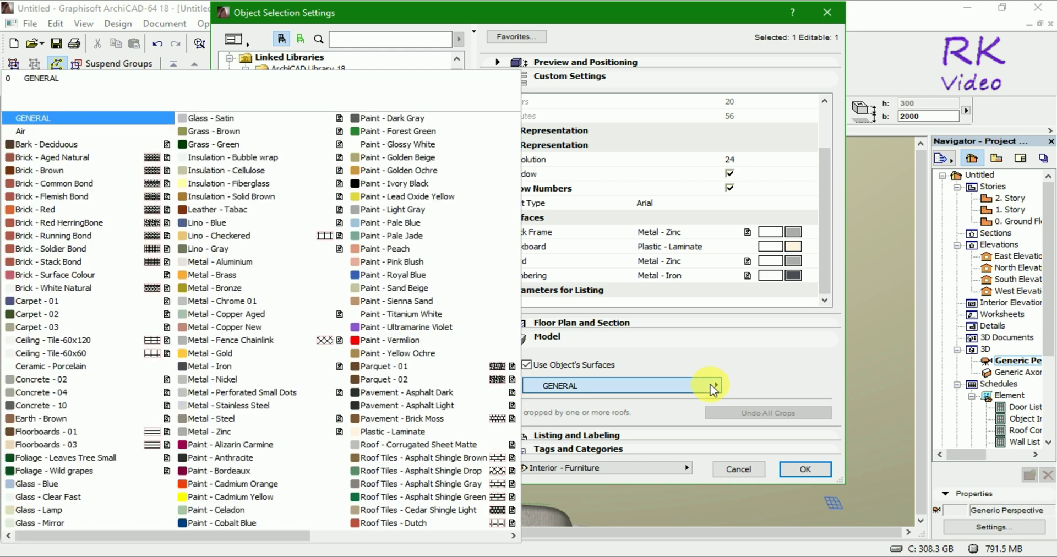
{"action": "left_click", "coordinate": [714, 388]}
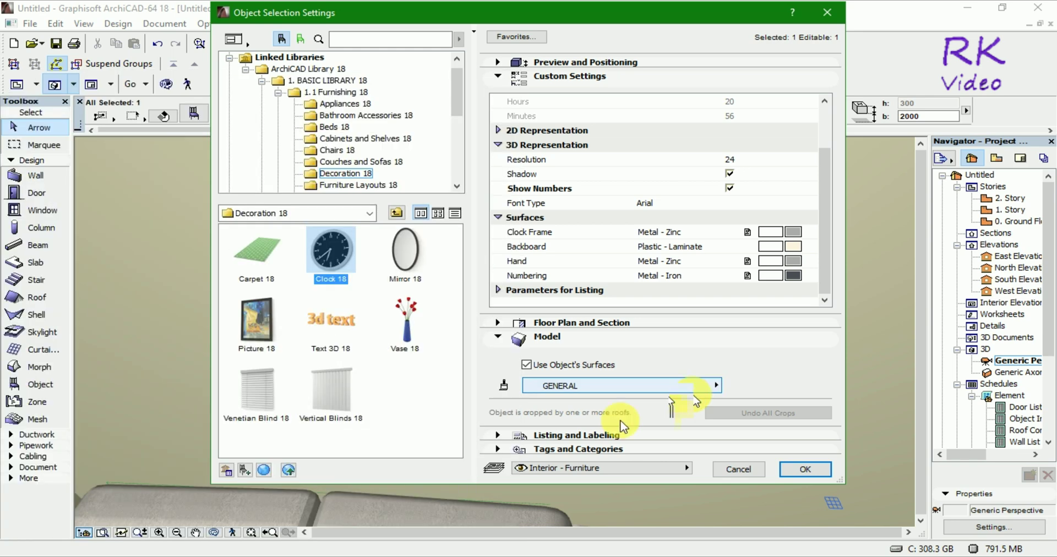
{"action": "left_click", "coordinate": [499, 438]}
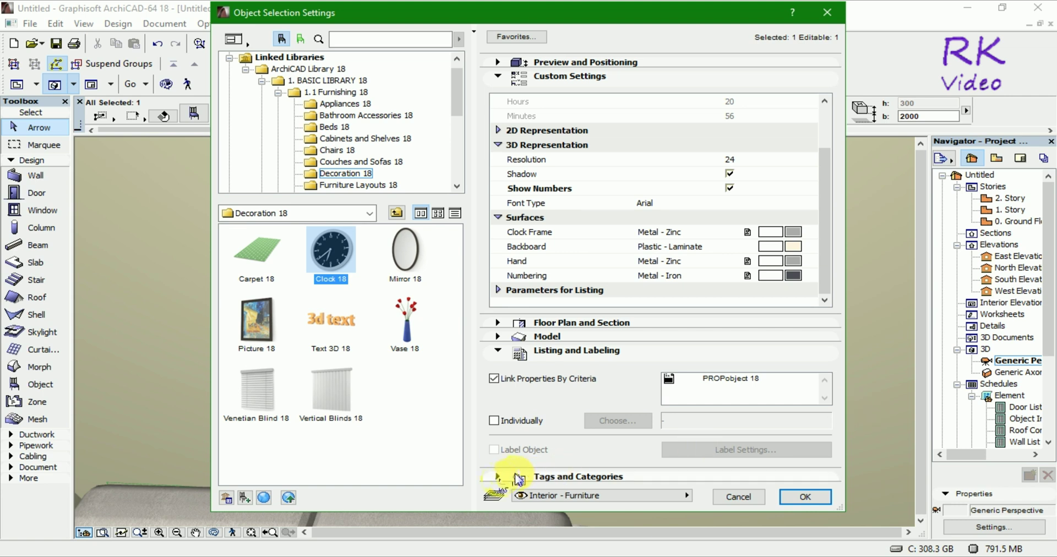
{"action": "left_click", "coordinate": [497, 477]}
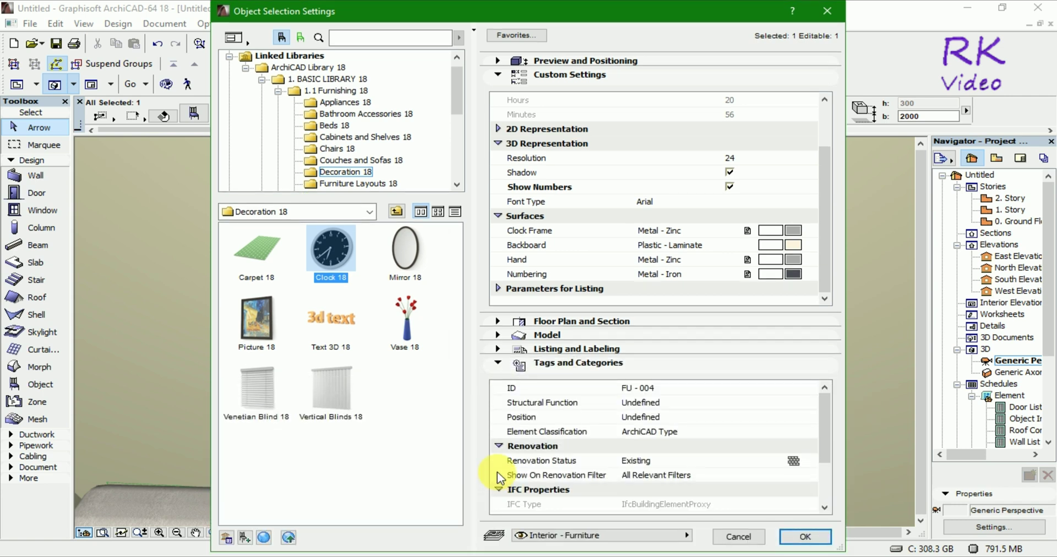
{"action": "mouse_move", "coordinate": [826, 432]}
{"action": "left_mouse_down"}
{"action": "mouse_move", "coordinate": [820, 484]}
{"action": "mouse_move", "coordinate": [825, 432]}
{"action": "left_mouse_up"}
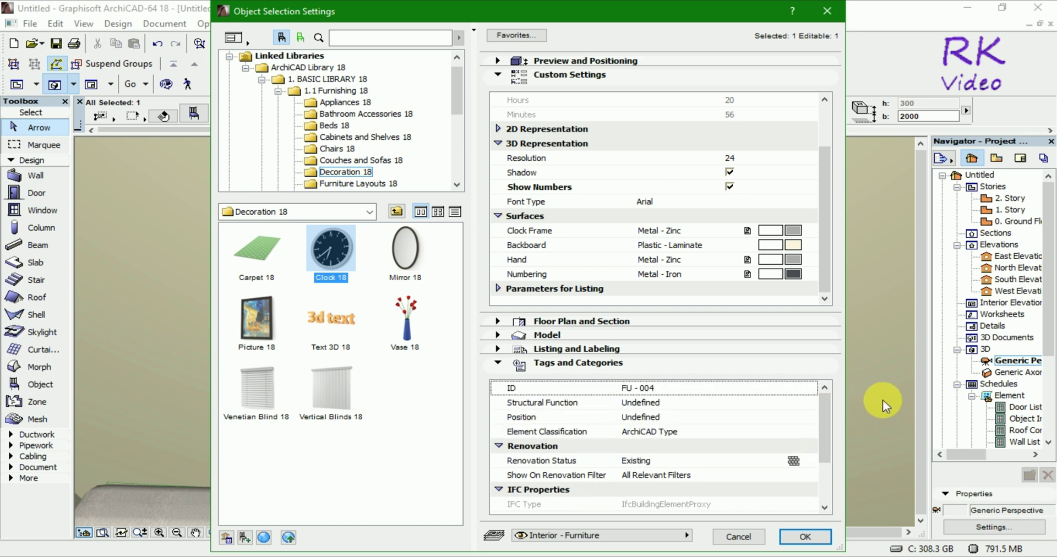
{"action": "left_click", "coordinate": [800, 538]}
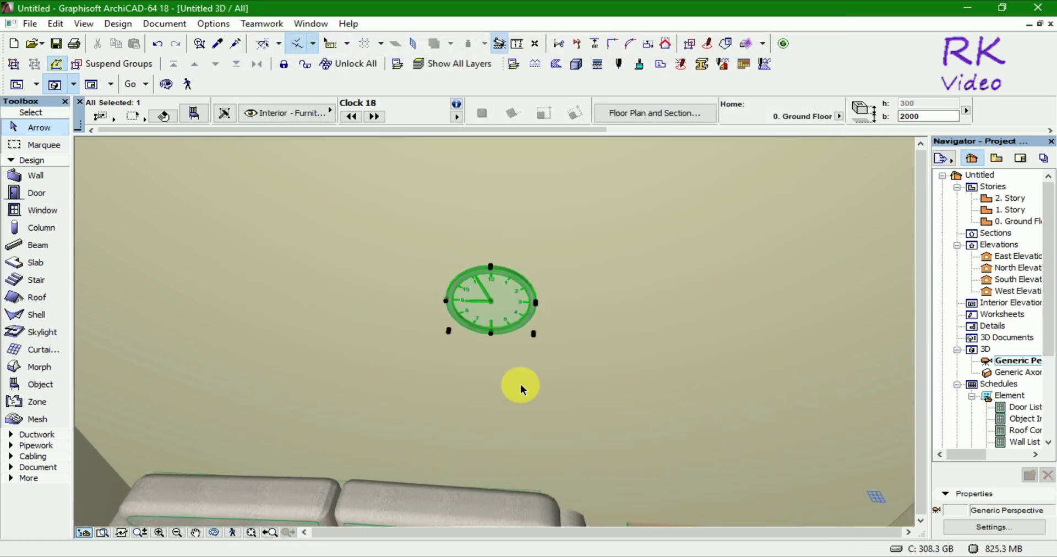
Deselect the clock, orbit the room to eye level, then return to the Ground Floor plan with F2
{"action": "scroll", "coordinate": [498, 357], "scroll_direction": "down", "scroll_amount": 2}
{"action": "scroll", "coordinate": [498, 357], "scroll_direction": "down", "scroll_amount": 5}
{"action": "left_click", "coordinate": [748, 252]}
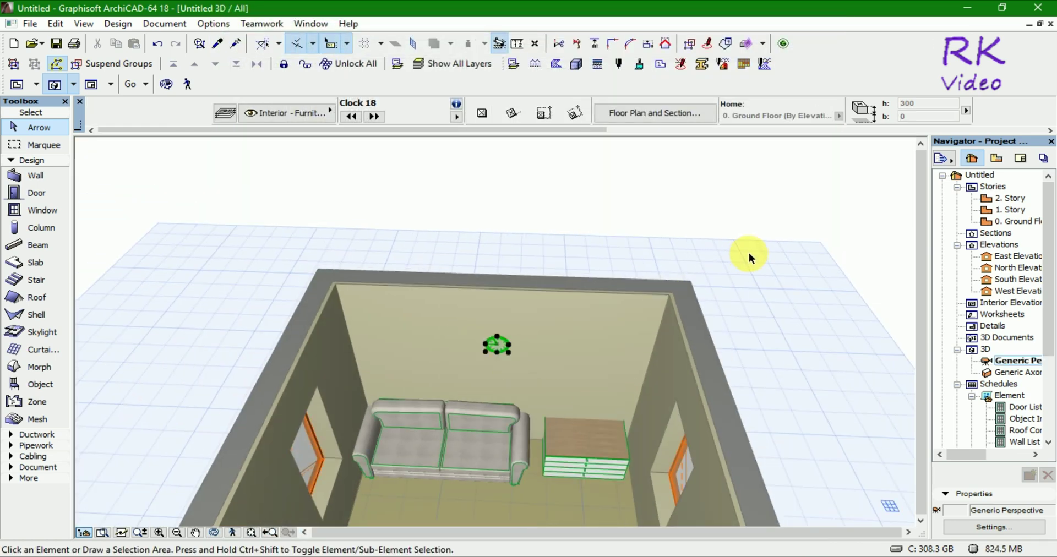
{"action": "scroll", "coordinate": [512, 355], "scroll_direction": "up", "scroll_amount": 2}
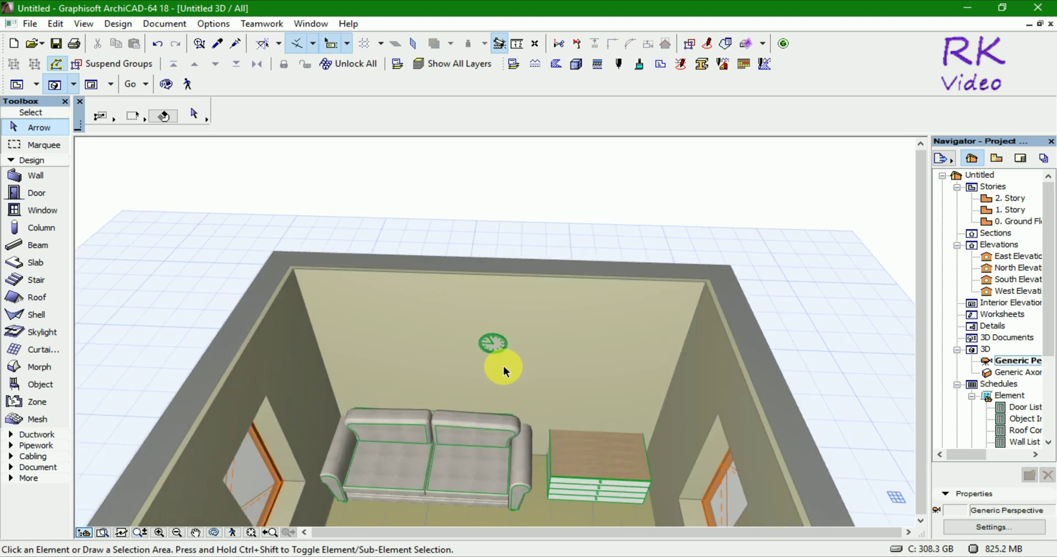
{"action": "mouse_move", "coordinate": [503, 365]}
{"action": "middle_mouse_down", "text": "shift"}
{"action": "mouse_move", "coordinate": [559, 295]}
{"action": "mouse_move", "coordinate": [650, 284]}
{"action": "mouse_move", "coordinate": [493, 299]}
{"action": "mouse_move", "coordinate": [604, 314]}
{"action": "mouse_move", "coordinate": [472, 352]}
{"action": "mouse_move", "coordinate": [550, 340]}
{"action": "mouse_move", "coordinate": [550, 296]}
{"action": "mouse_move", "coordinate": [517, 337]}
{"action": "mouse_move", "coordinate": [484, 285]}
{"action": "mouse_move", "coordinate": [495, 292]}
{"action": "middle_mouse_up", "text": "shift"}
{"action": "scroll", "coordinate": [496, 291], "scroll_direction": "down", "scroll_amount": 2}
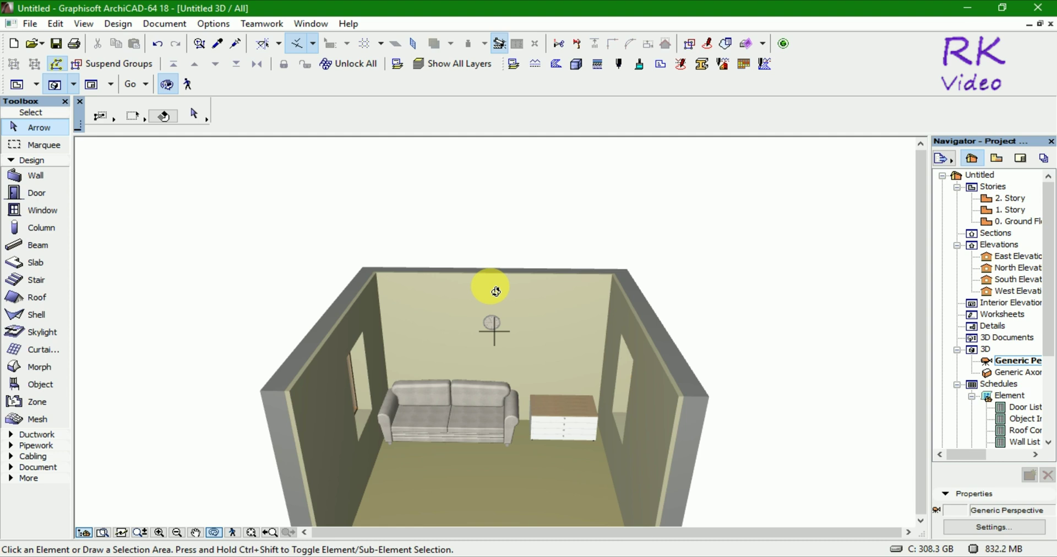
{"action": "key", "text": "F2"}
Make Picture 18 from the Decoration 18 library the default for the Object tool
{"action": "left_click", "coordinate": [523, 150]}
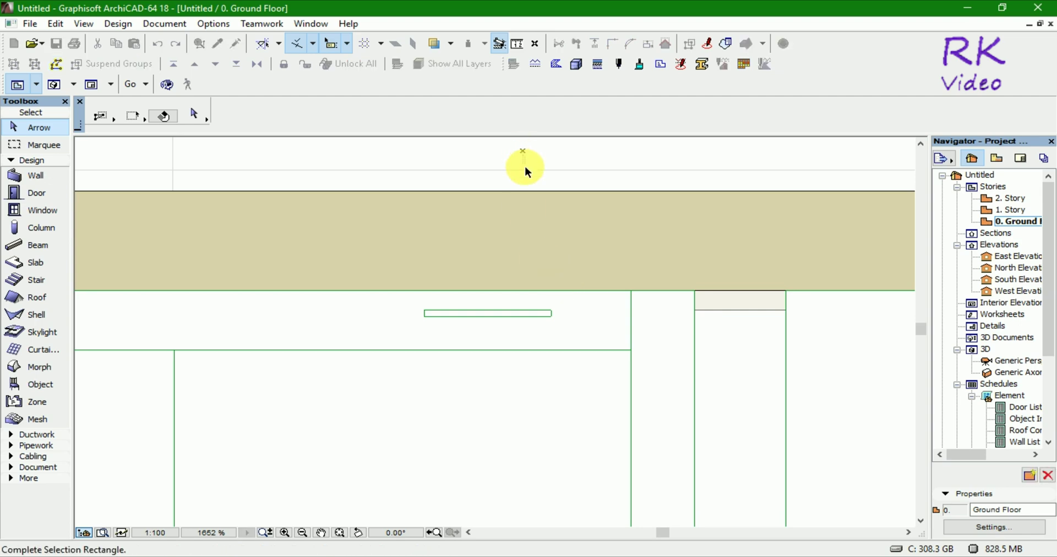
{"action": "key", "text": "Escape"}
{"action": "left_click", "coordinate": [52, 387]}
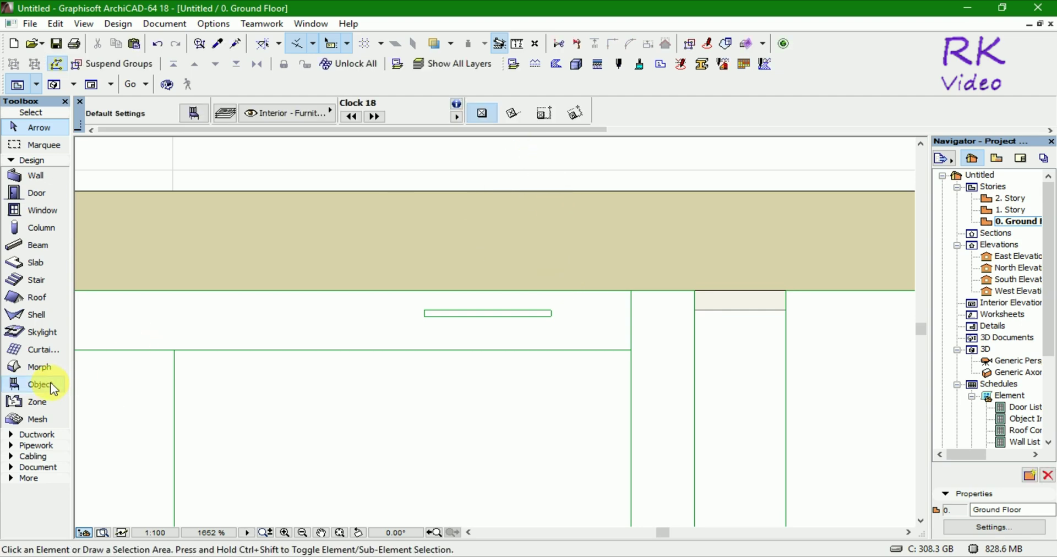
{"action": "left_click", "coordinate": [193, 114]}
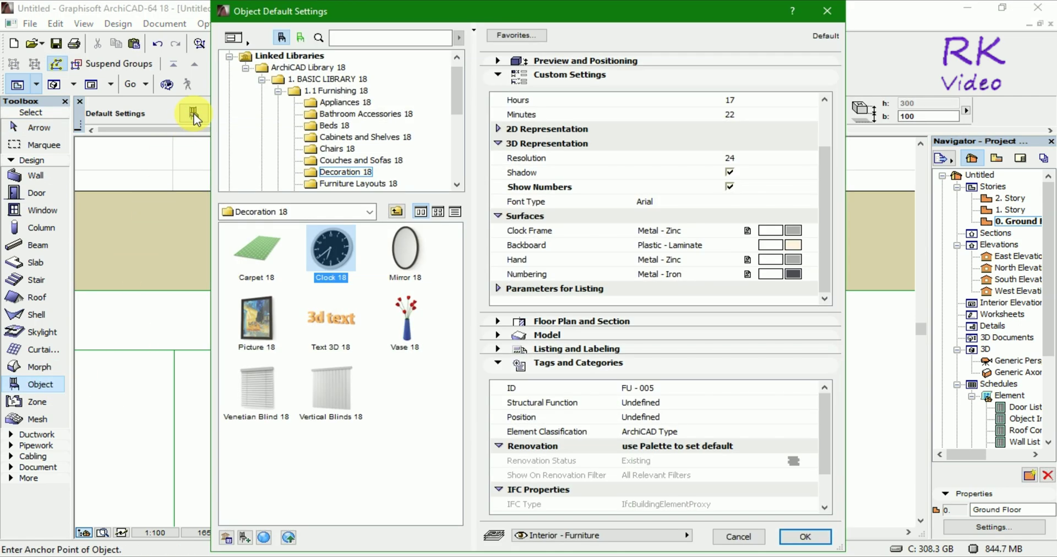
{"action": "left_click", "coordinate": [406, 258]}
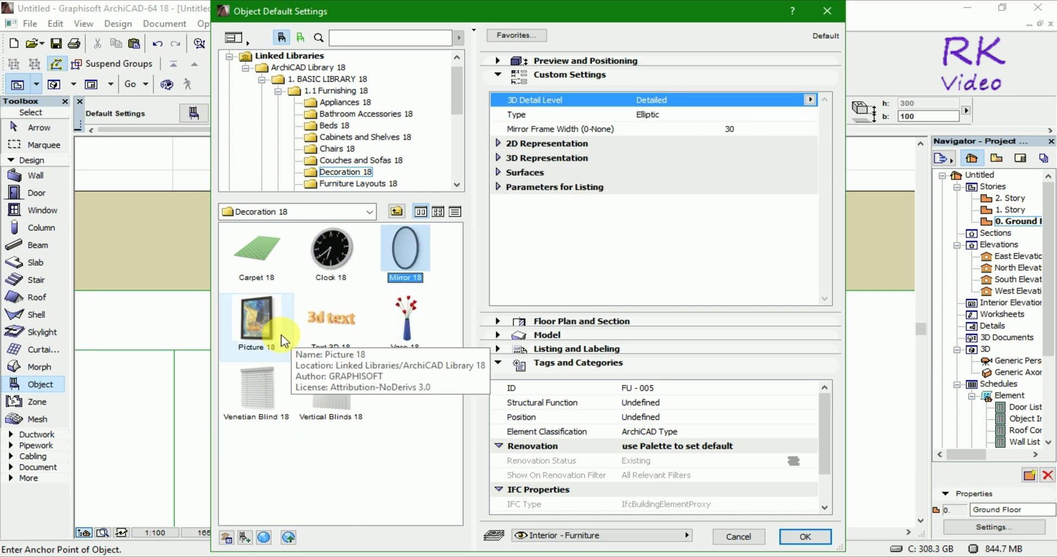
{"action": "left_click", "coordinate": [256, 322]}
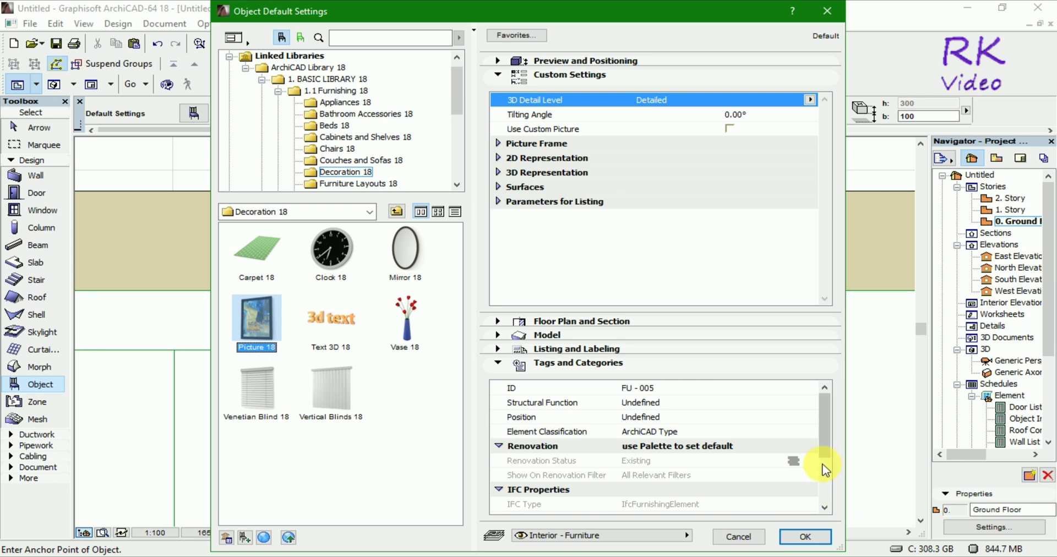
{"action": "left_click", "coordinate": [805, 536]}
Place Picture 18 just right of the room and select it
{"action": "scroll", "coordinate": [465, 275], "scroll_direction": "down", "scroll_amount": 5}
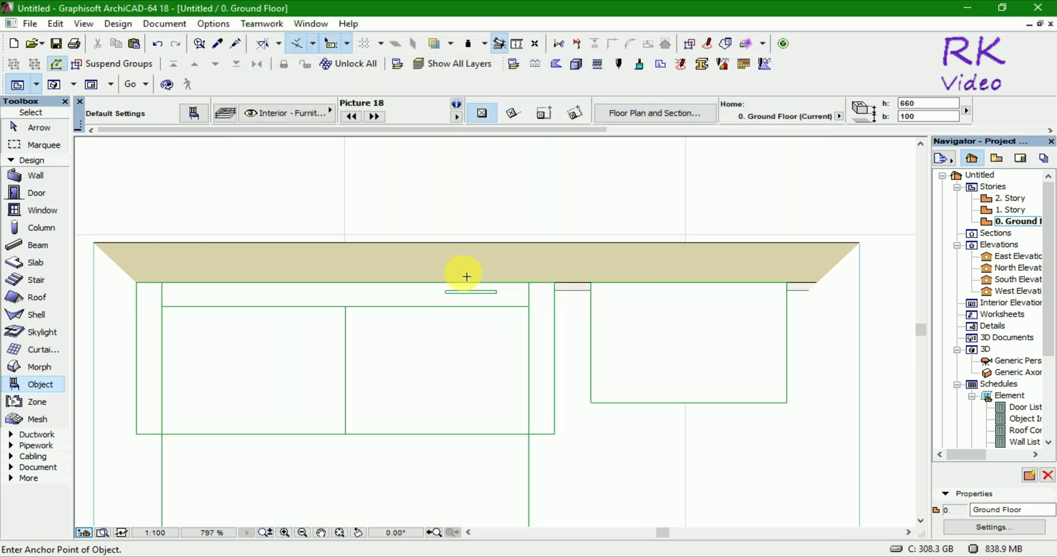
{"action": "scroll", "coordinate": [465, 274], "scroll_direction": "down", "scroll_amount": 5}
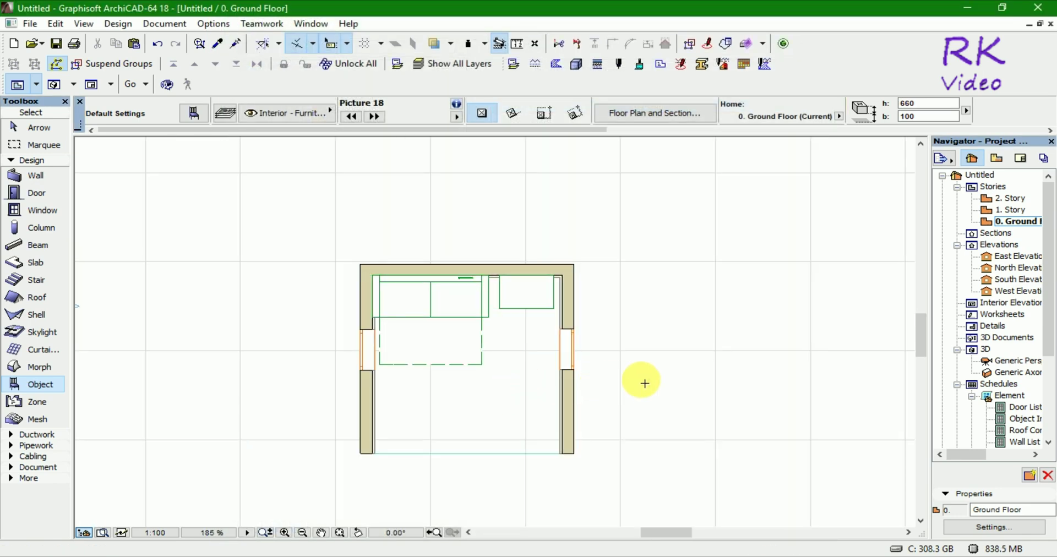
{"action": "scroll", "coordinate": [645, 389], "scroll_direction": "up", "scroll_amount": 4}
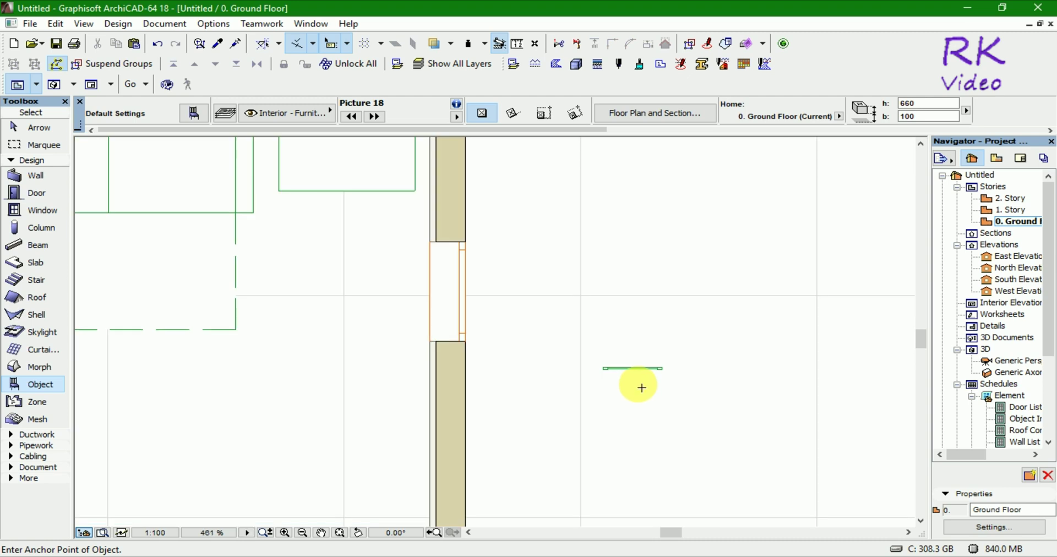
{"action": "left_click", "coordinate": [641, 387]}
{"action": "left_click_drag", "start_coordinate": [587, 358], "coordinate": [676, 388]}
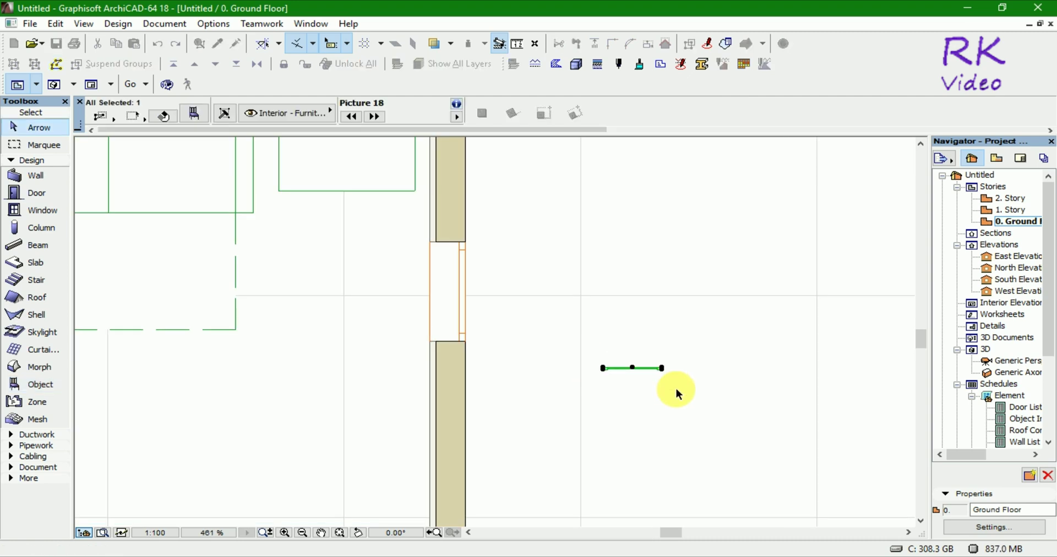
Move the picture from its centre onto the back wall, left of the clock
{"action": "scroll", "coordinate": [621, 368], "scroll_direction": "up", "scroll_amount": 3}
{"action": "scroll", "coordinate": [623, 361], "scroll_direction": "up", "scroll_amount": 3}
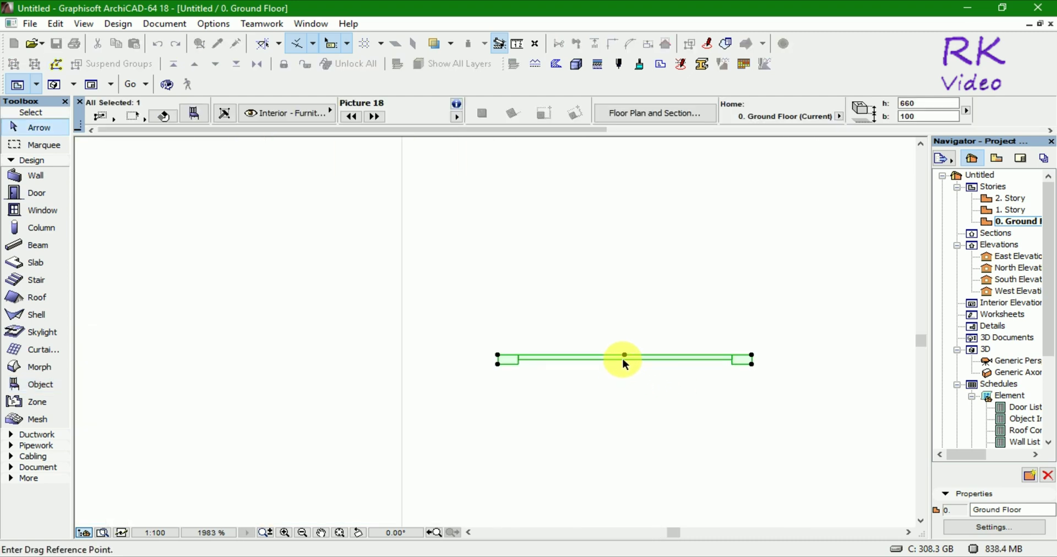
{"action": "scroll", "coordinate": [627, 358], "scroll_direction": "down", "scroll_amount": 3}
{"action": "scroll", "coordinate": [672, 401], "scroll_direction": "down", "scroll_amount": 2}
{"action": "scroll", "coordinate": [673, 401], "scroll_direction": "down", "scroll_amount": 2}
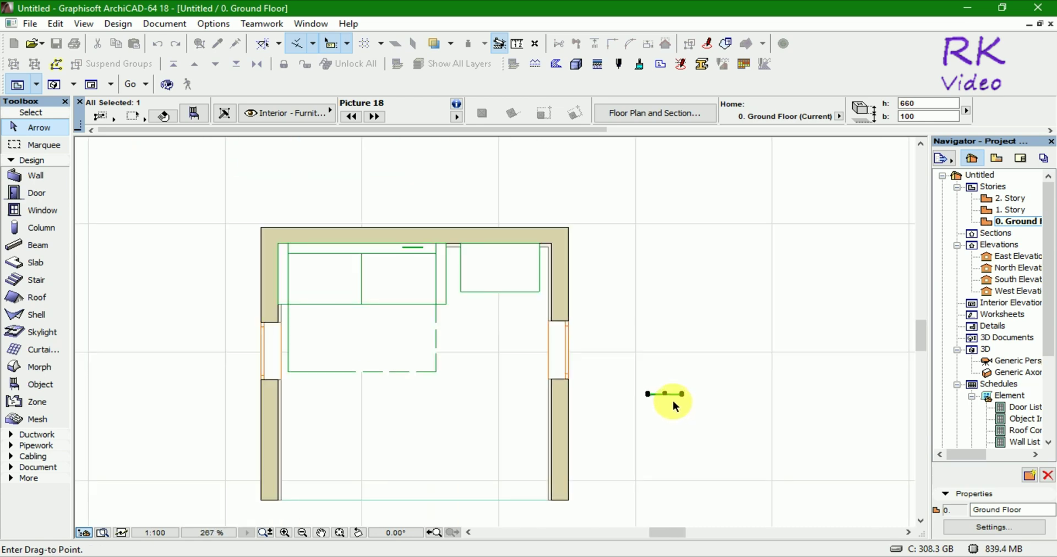
{"action": "left_click", "coordinate": [665, 394]}
{"action": "scroll", "coordinate": [394, 260], "scroll_direction": "up", "scroll_amount": 5}
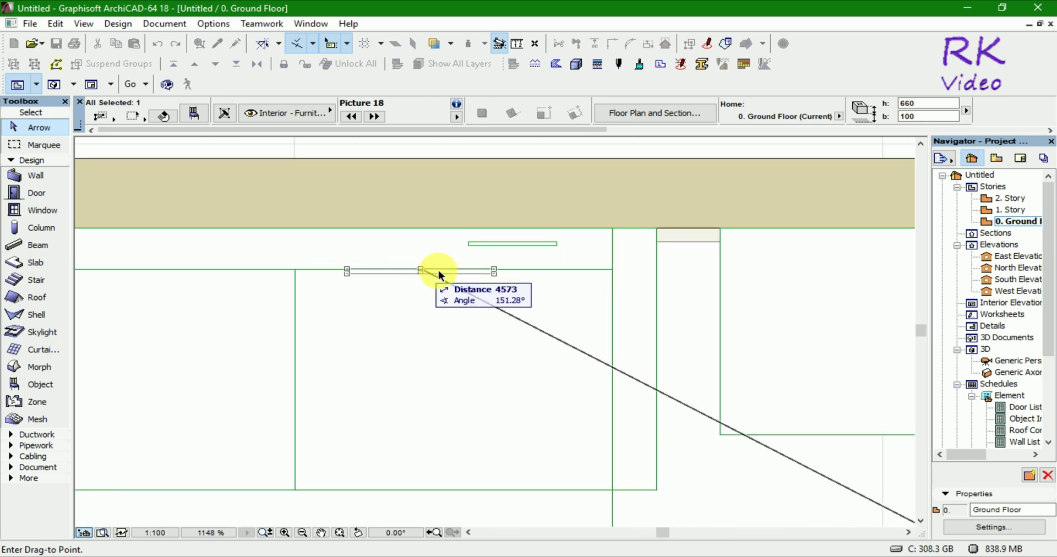
{"action": "scroll", "coordinate": [573, 363], "scroll_direction": "down", "scroll_amount": 2}
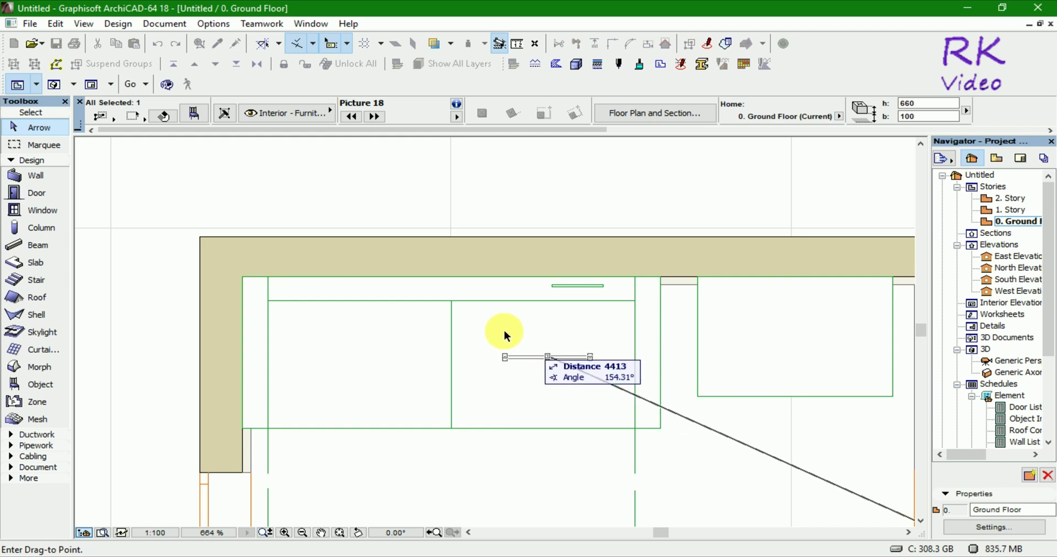
{"action": "scroll", "coordinate": [455, 253], "scroll_direction": "down", "scroll_amount": 3}
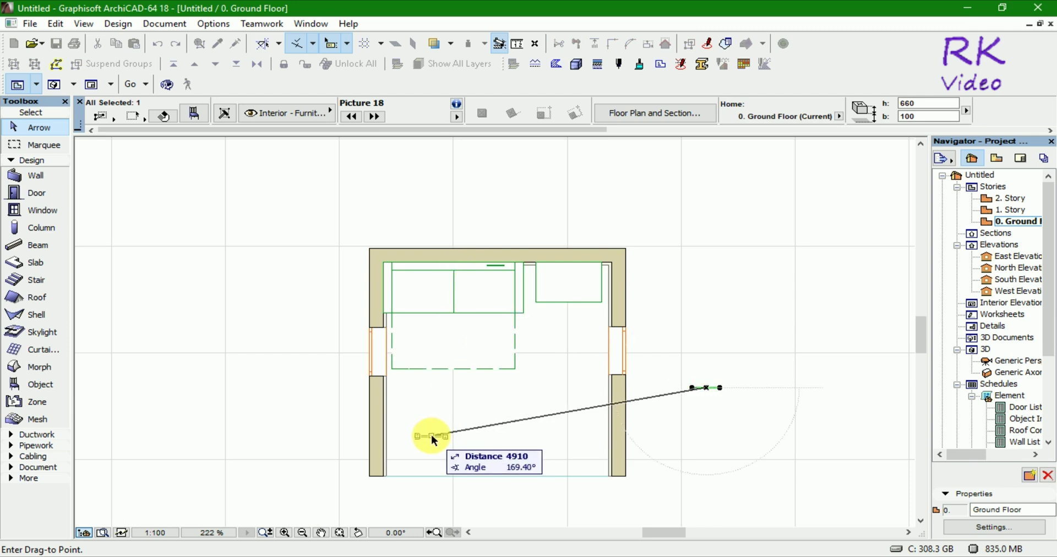
{"action": "scroll", "coordinate": [458, 269], "scroll_direction": "up", "scroll_amount": 1}
{"action": "scroll", "coordinate": [460, 266], "scroll_direction": "up", "scroll_amount": 3}
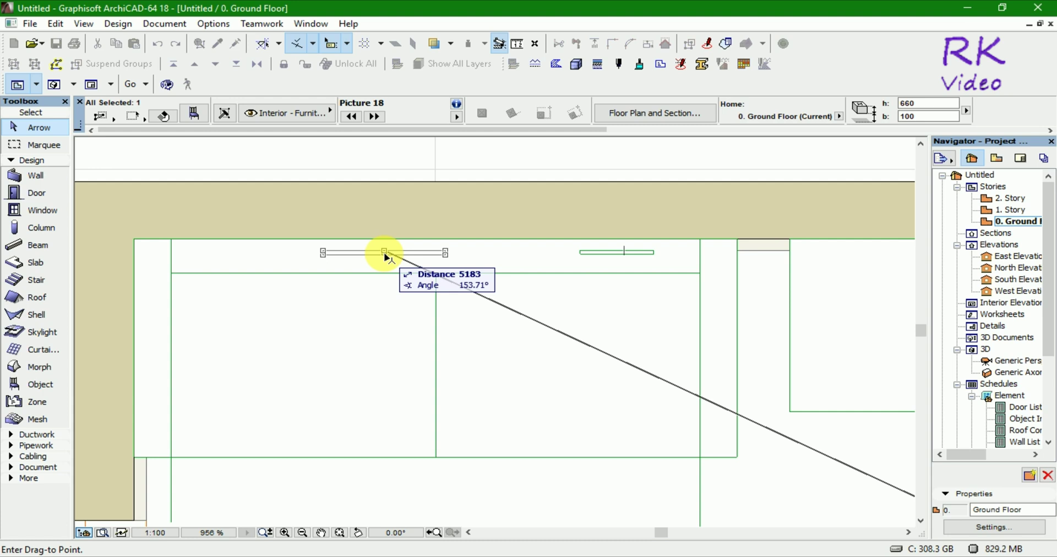
{"action": "left_click", "coordinate": [385, 254]}
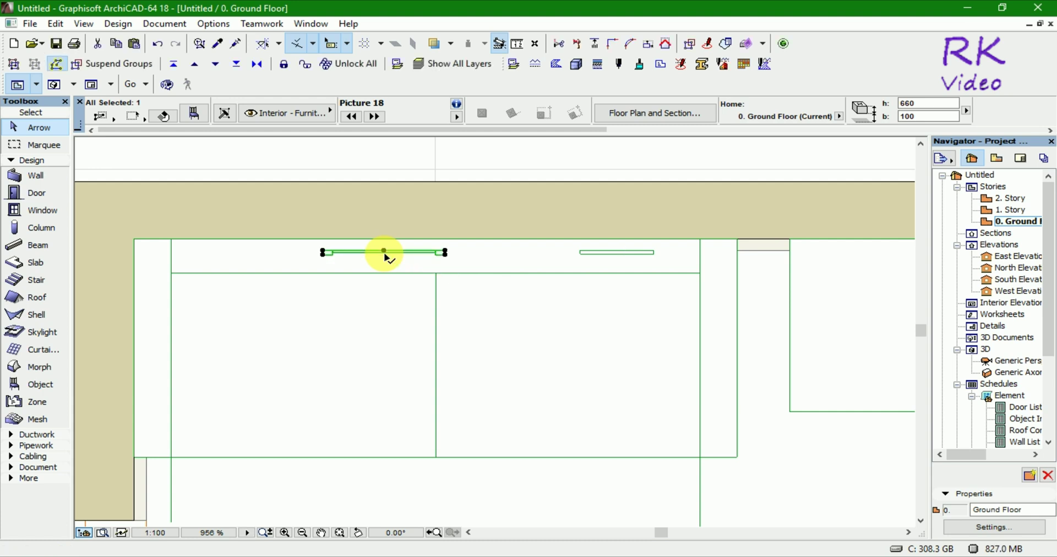
Clear the accidental wall selections, leaving the picture in place
{"action": "left_click", "coordinate": [642, 259]}
{"action": "left_click", "coordinate": [635, 259]}
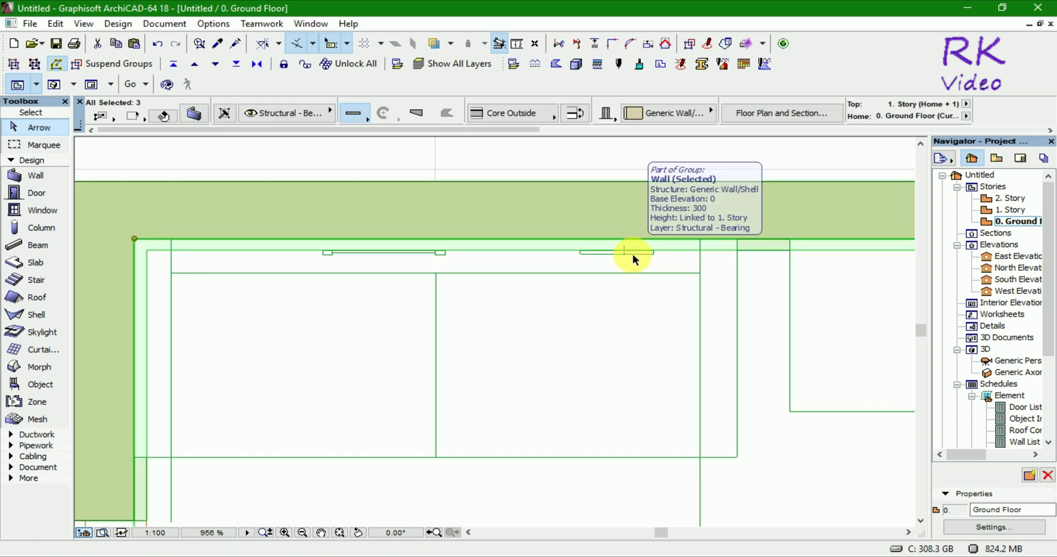
{"action": "key", "text": "Escape"}
{"action": "left_click", "coordinate": [635, 257]}
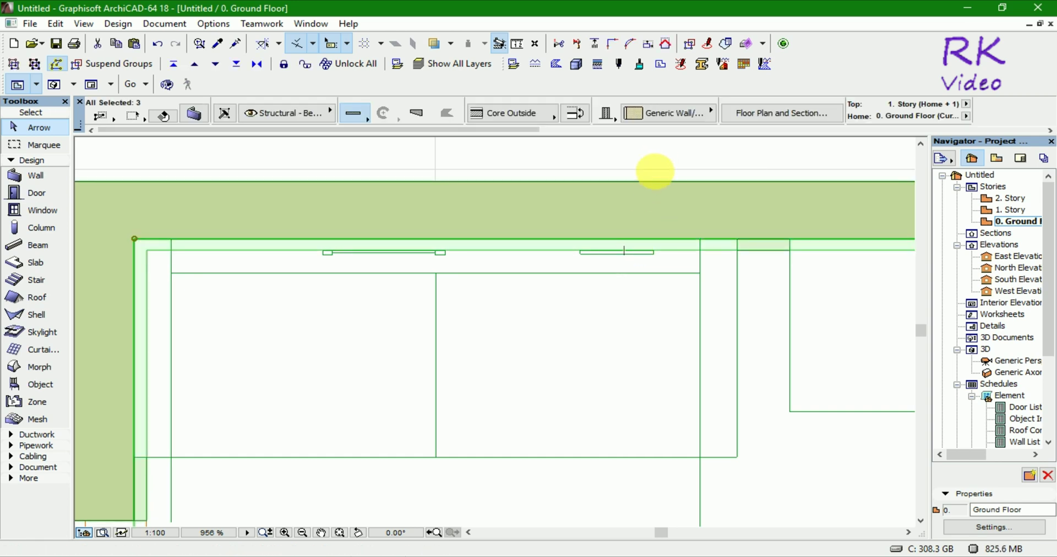
{"action": "key", "text": "Escape"}
{"action": "scroll", "coordinate": [654, 255], "scroll_direction": "up", "scroll_amount": 3}
{"action": "scroll", "coordinate": [654, 255], "scroll_direction": "up", "scroll_amount": 3}
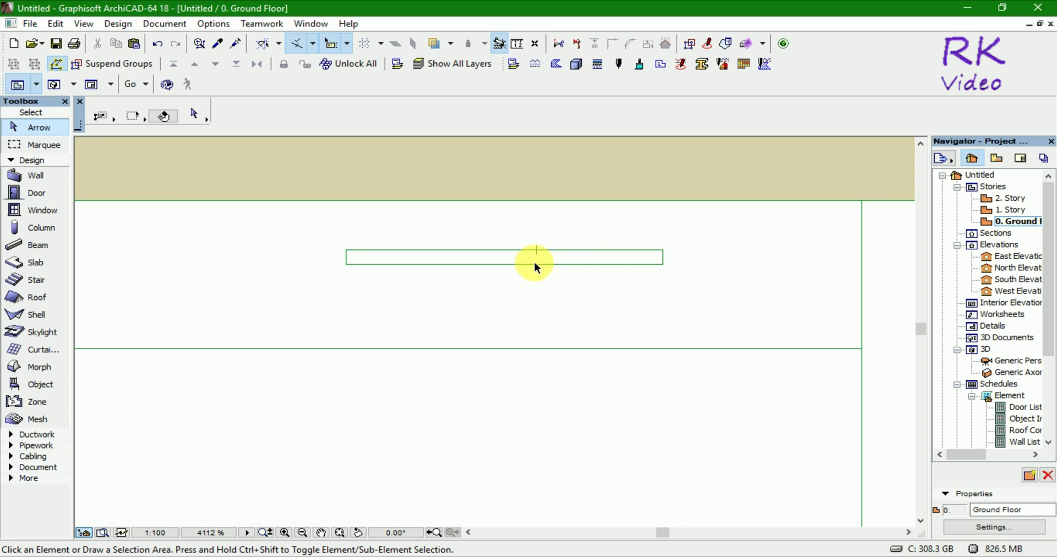
Drag Clock 18 about 1300 right along the back wall so it hangs above the drawer unit
{"action": "left_click", "coordinate": [662, 256]}
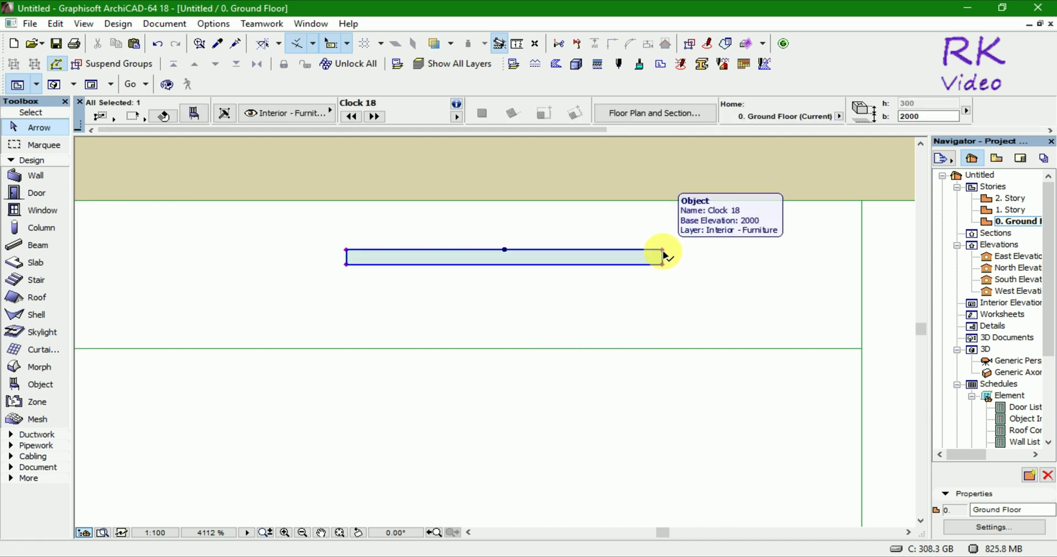
{"action": "key", "text": "ctrl+d"}
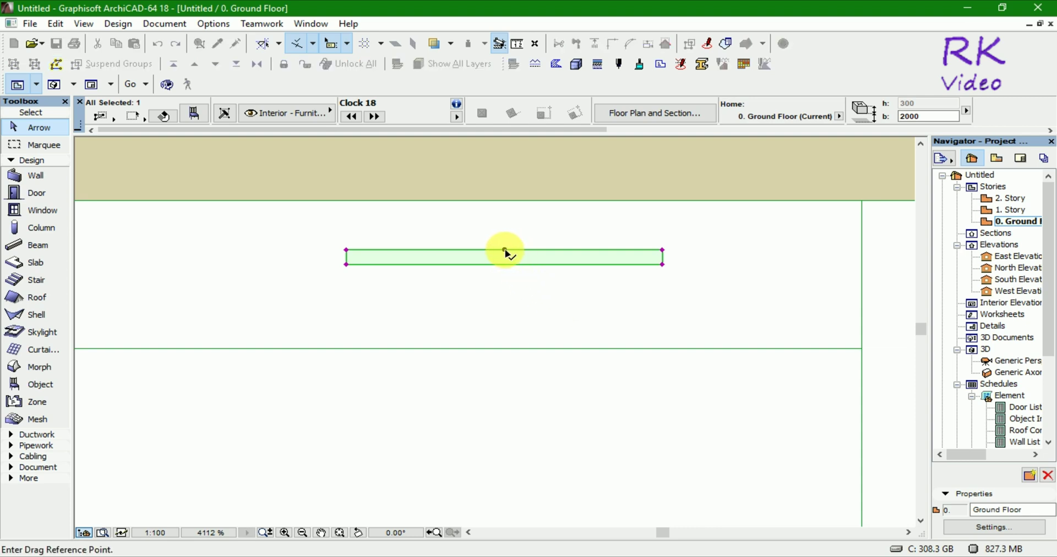
{"action": "left_click", "coordinate": [505, 250]}
{"action": "scroll", "coordinate": [505, 252], "scroll_direction": "down", "scroll_amount": 3}
{"action": "scroll", "coordinate": [505, 252], "scroll_direction": "down", "scroll_amount": 2}
{"action": "scroll", "coordinate": [505, 253], "scroll_direction": "down", "scroll_amount": 2}
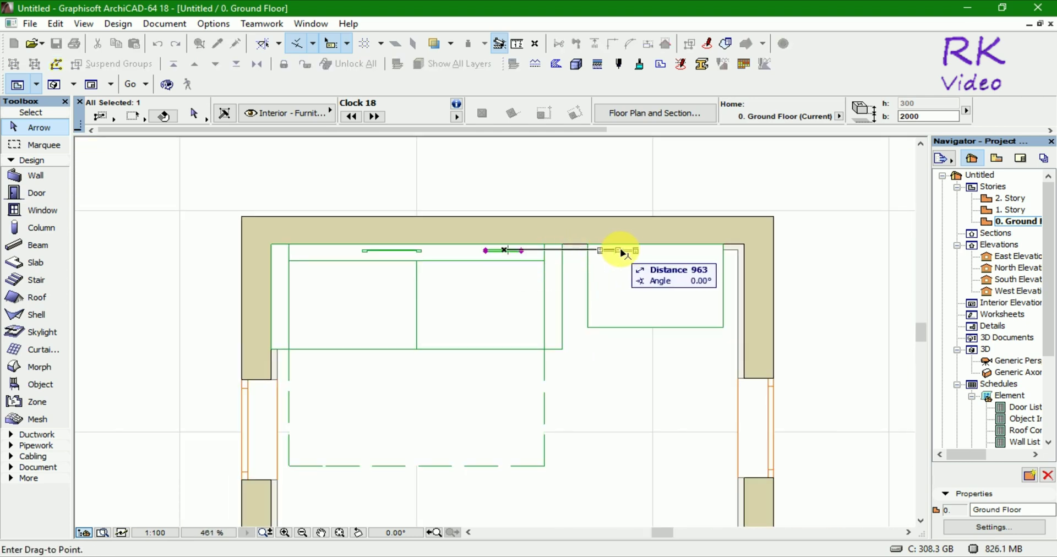
{"action": "scroll", "coordinate": [663, 253], "scroll_direction": "up", "scroll_amount": 3}
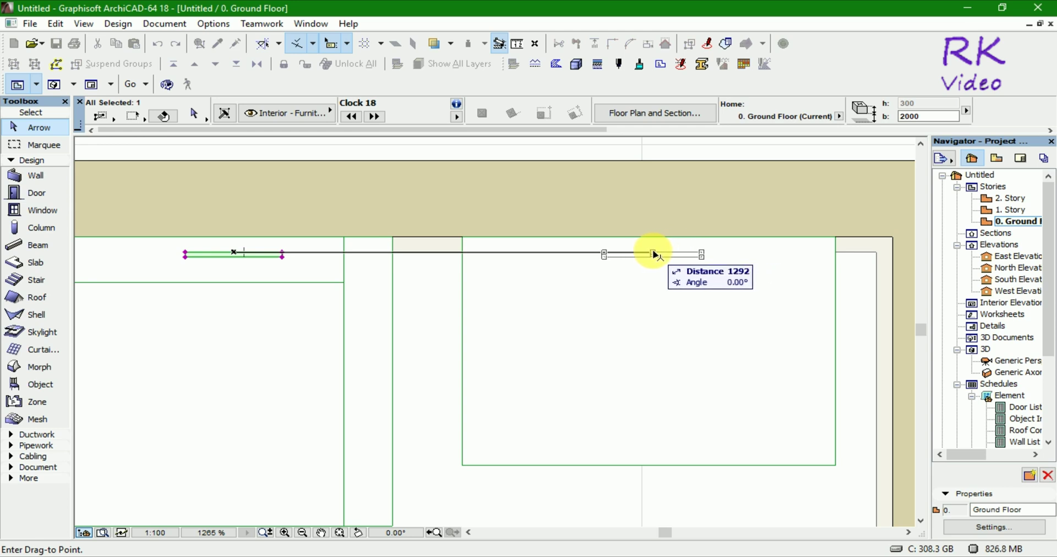
{"action": "left_click", "coordinate": [655, 255]}
{"action": "scroll", "coordinate": [595, 317], "scroll_direction": "down", "scroll_amount": 3}
{"action": "scroll", "coordinate": [595, 317], "scroll_direction": "down", "scroll_amount": 3}
{"action": "right_click", "coordinate": [695, 308]}
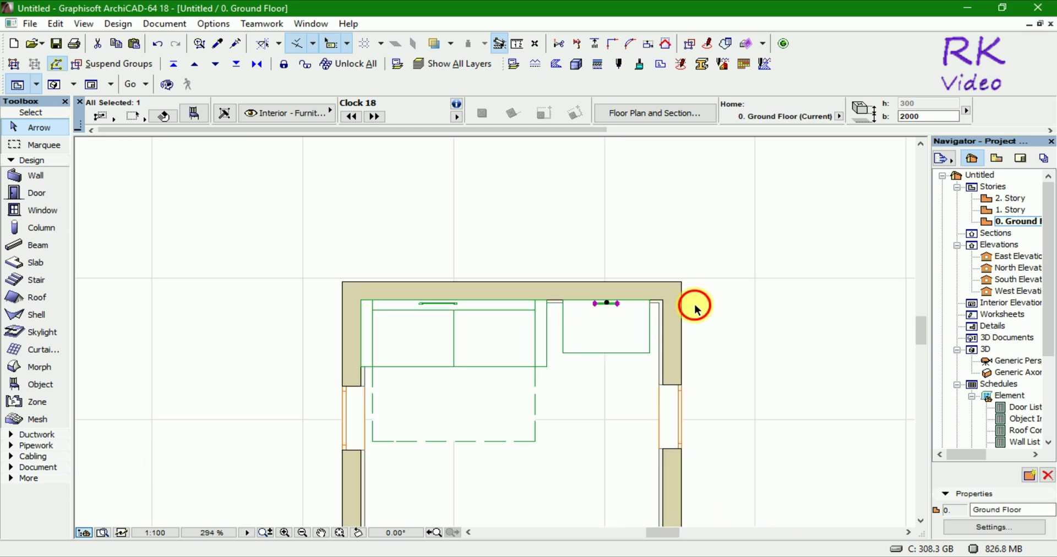
{"action": "scroll", "coordinate": [512, 353], "scroll_direction": "up", "scroll_amount": 4}
{"action": "scroll", "coordinate": [545, 291], "scroll_direction": "down", "scroll_amount": 3}
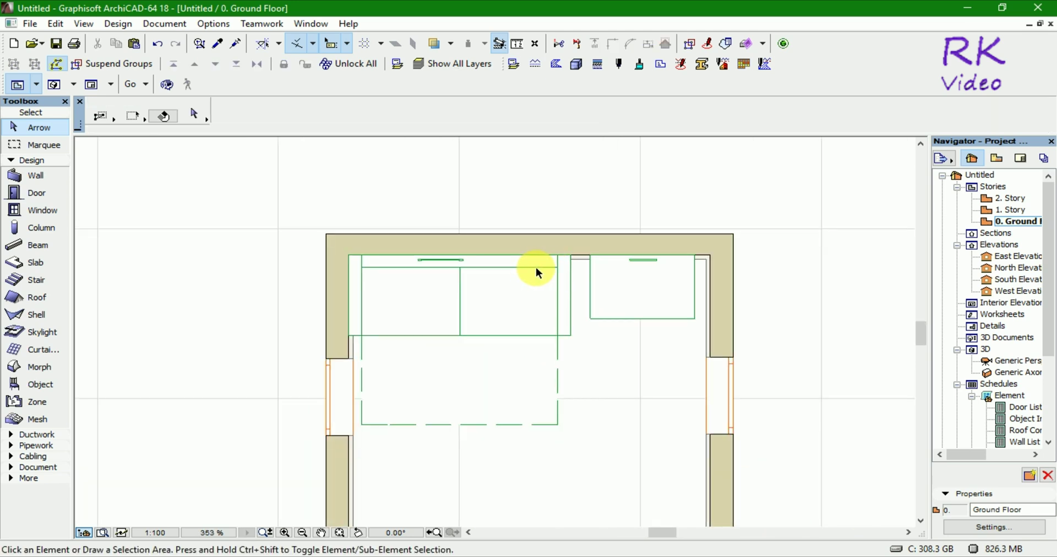
{"action": "scroll", "coordinate": [536, 267], "scroll_direction": "down", "scroll_amount": 3}
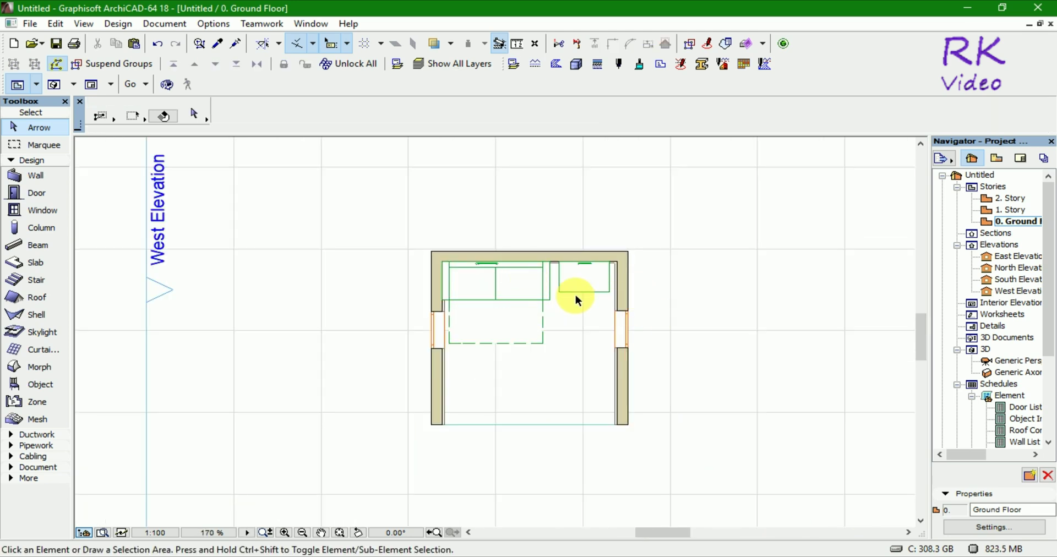
{"action": "scroll", "coordinate": [617, 336], "scroll_direction": "up", "scroll_amount": 2}
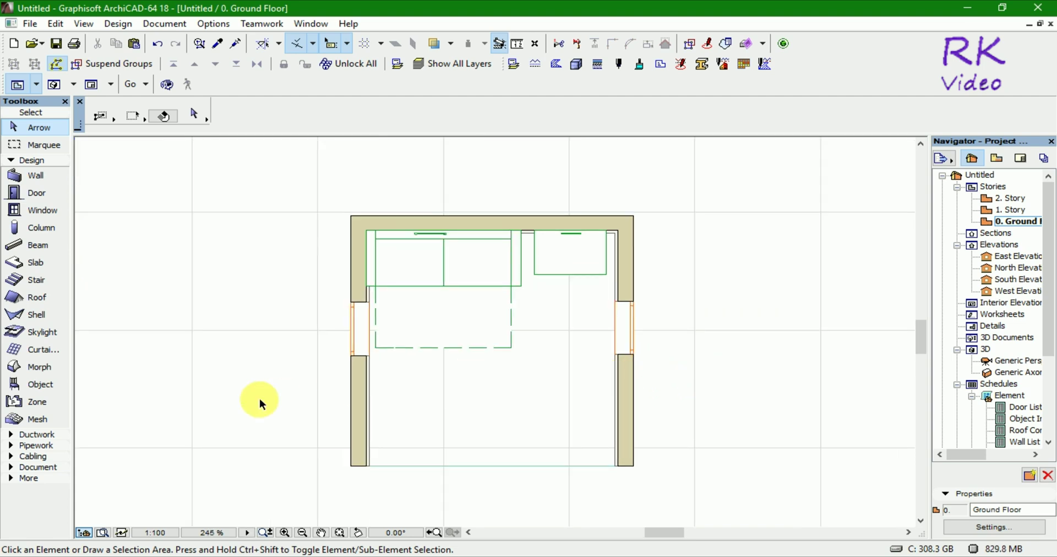
Choose Venetian Blind 18 from Decoration 18 as the object to place
{"action": "left_click", "coordinate": [54, 390]}
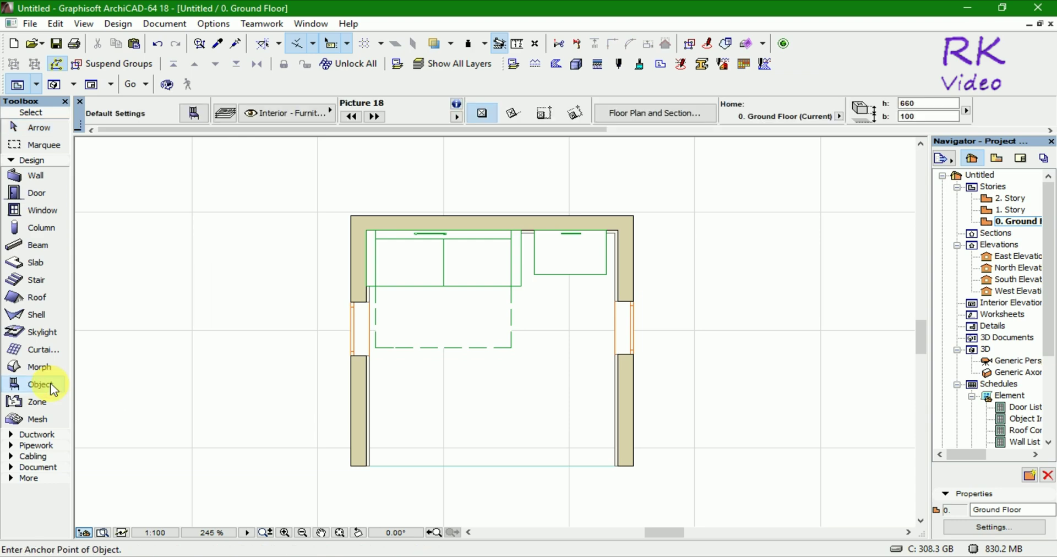
{"action": "left_click", "coordinate": [195, 116]}
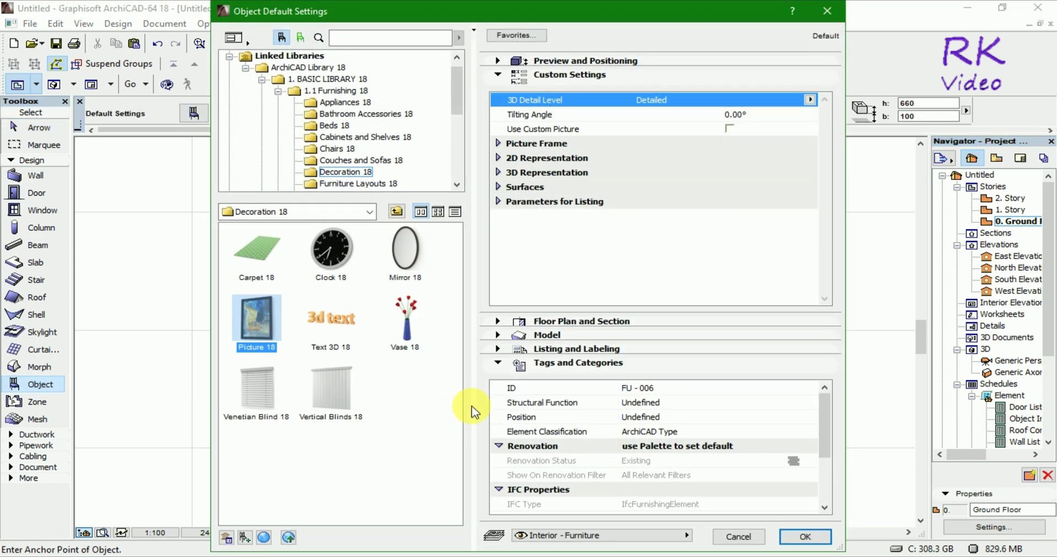
{"action": "left_click", "coordinate": [258, 394]}
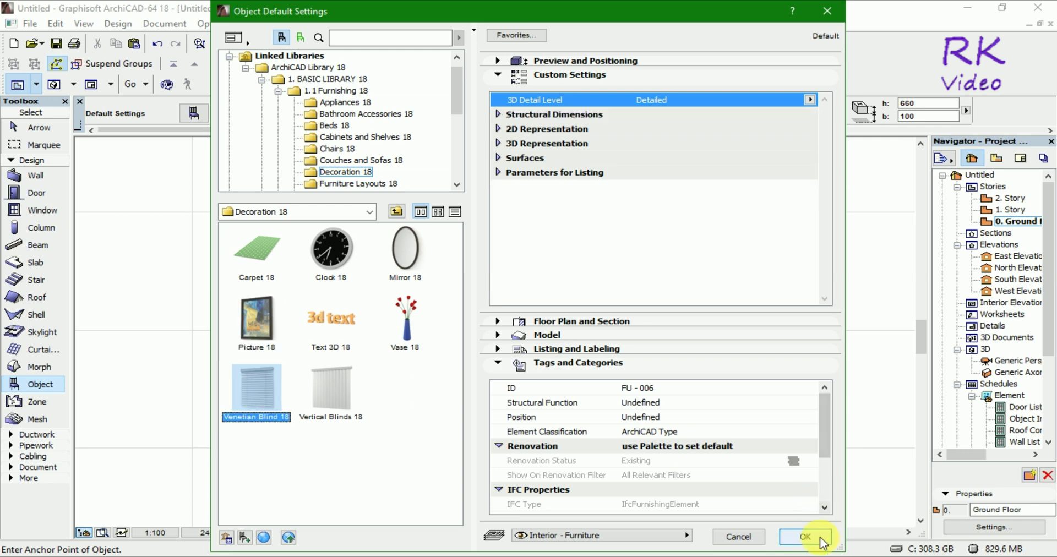
{"action": "left_click", "coordinate": [805, 537]}
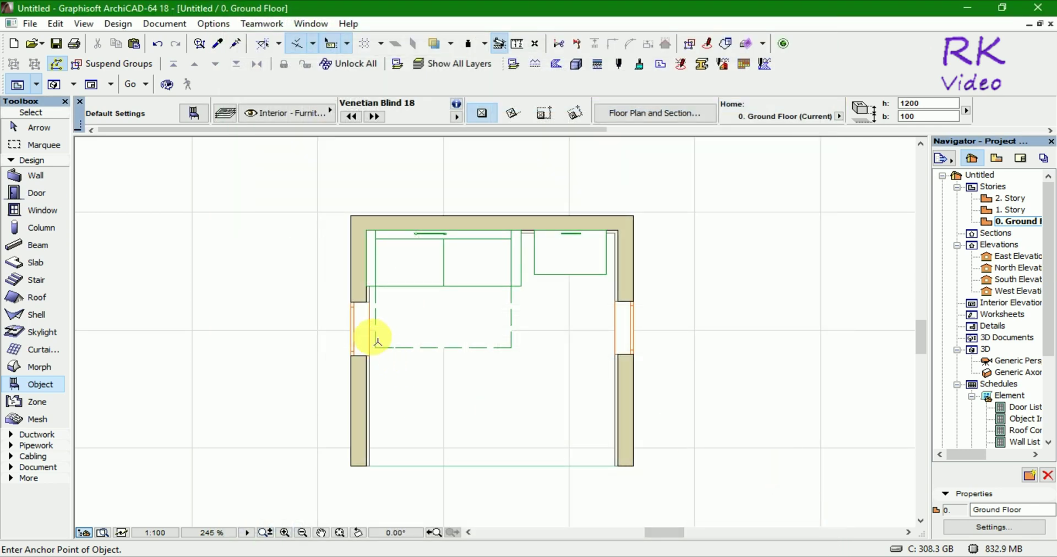
Place the Venetian blind on the plan and select it
{"action": "scroll", "coordinate": [378, 341], "scroll_direction": "up", "scroll_amount": 2}
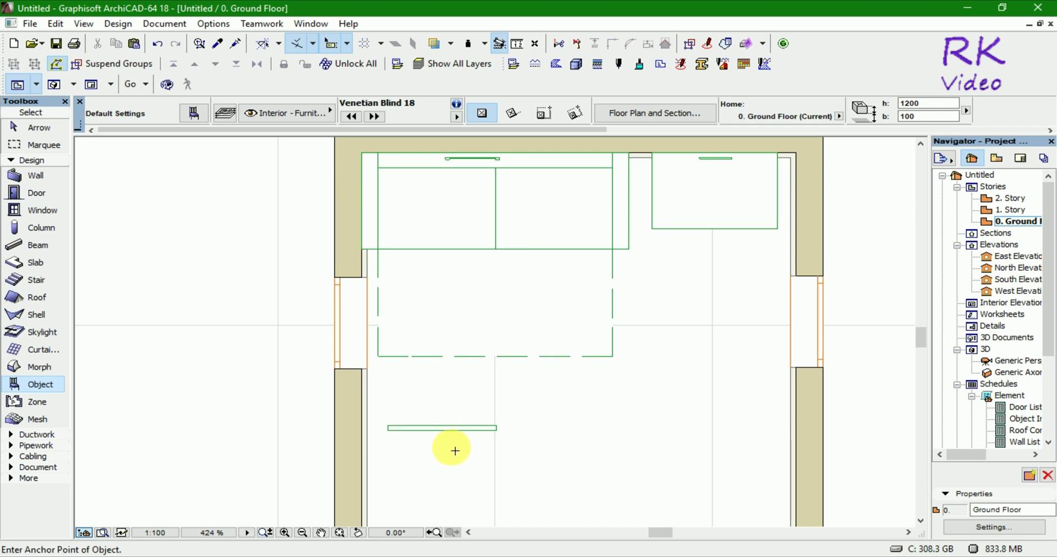
{"action": "key", "text": "Escape"}
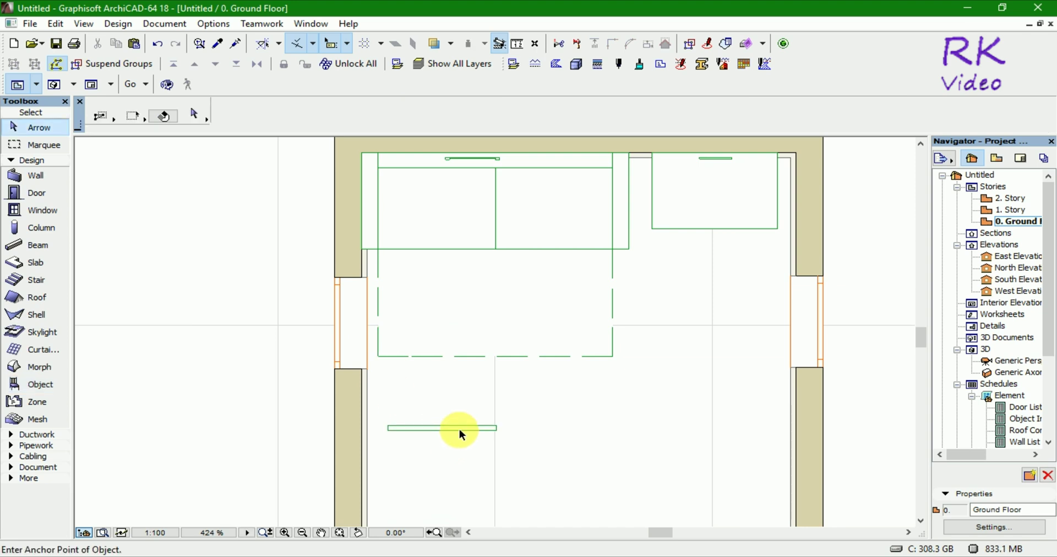
{"action": "left_click", "coordinate": [462, 435]}
{"action": "left_click", "coordinate": [439, 448]}
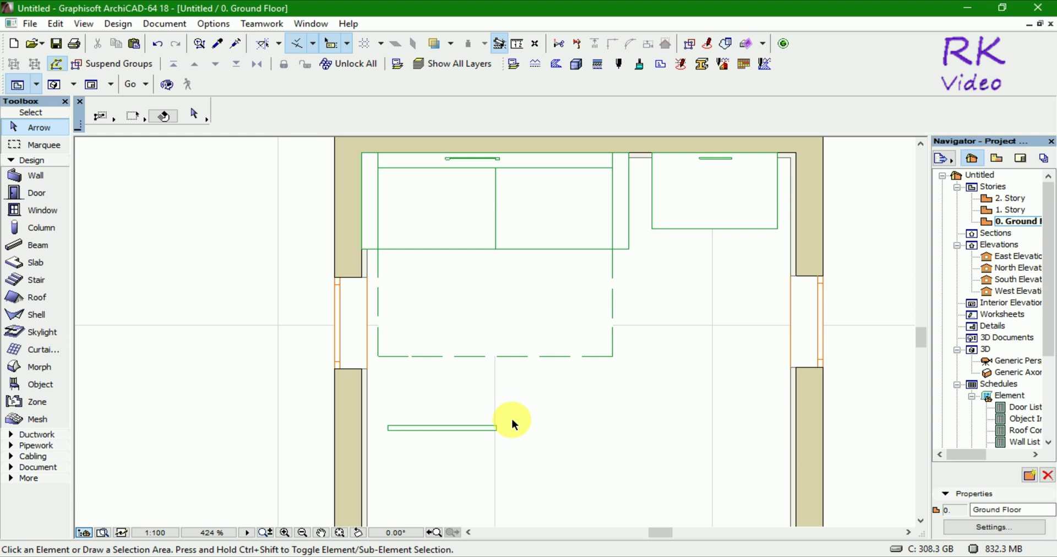
{"action": "left_click", "coordinate": [404, 425]}
{"action": "left_click", "coordinate": [382, 437]}
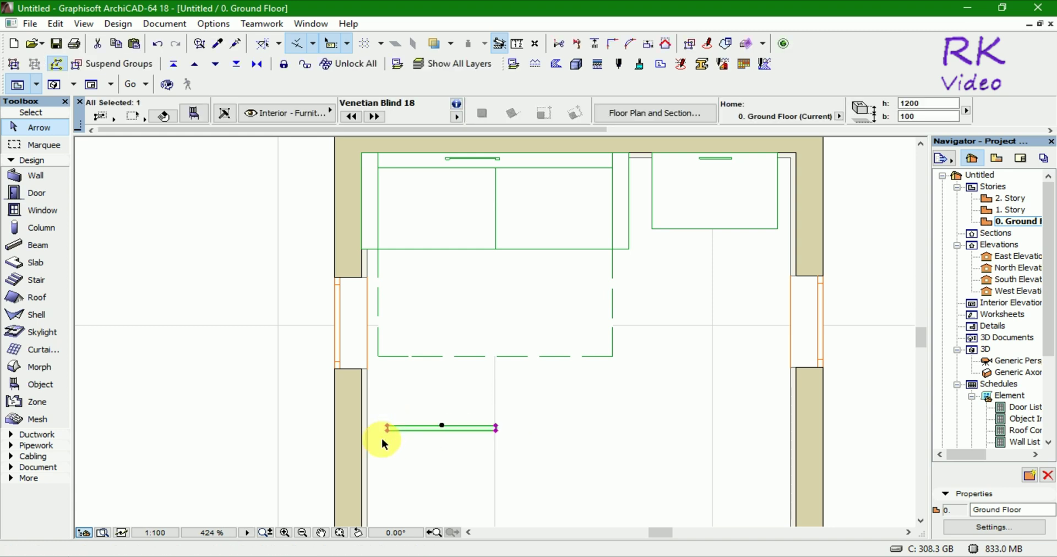
Rotate the blind 90° about its middle and move it into the left window opening
{"action": "key", "text": "ctrl+e"}
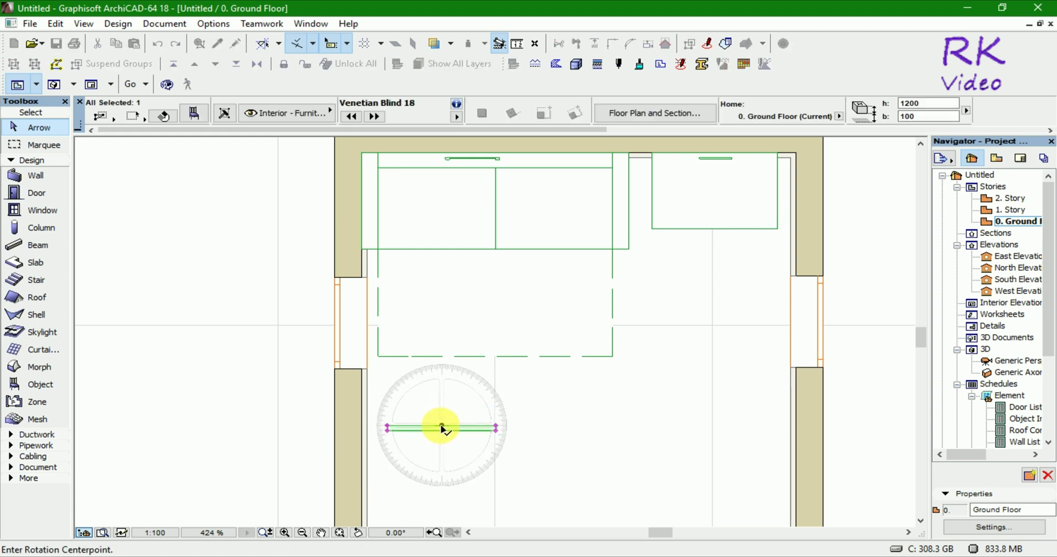
{"action": "left_click", "coordinate": [442, 425]}
{"action": "left_click", "coordinate": [596, 424]}
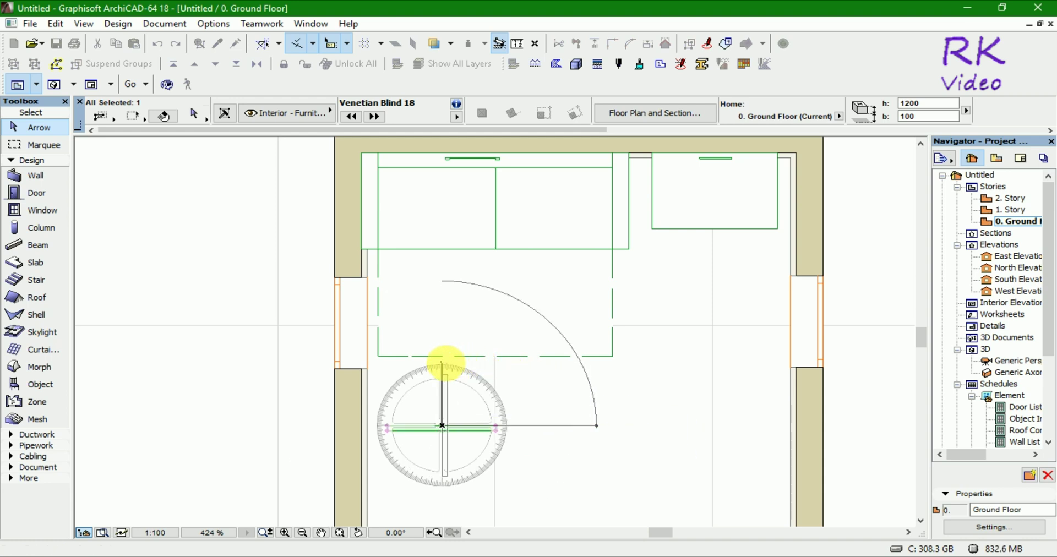
{"action": "left_click", "coordinate": [443, 367]}
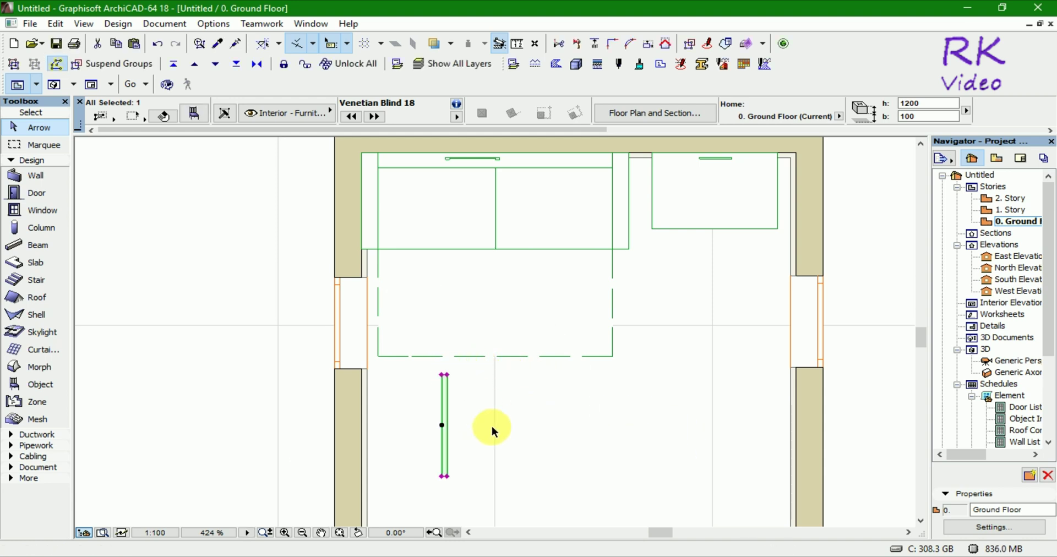
{"action": "key", "text": "ctrl+d"}
{"action": "left_click", "coordinate": [442, 425]}
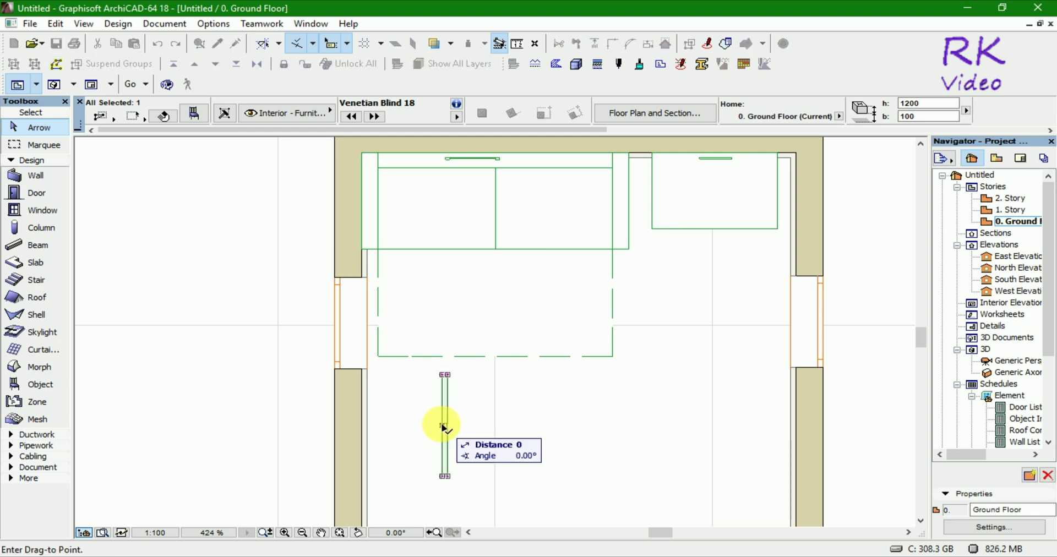
{"action": "left_click", "coordinate": [372, 330]}
In the 3D view, orbit to the left wall and select the Venetian blind at its window
{"action": "left_click", "coordinate": [778, 419]}
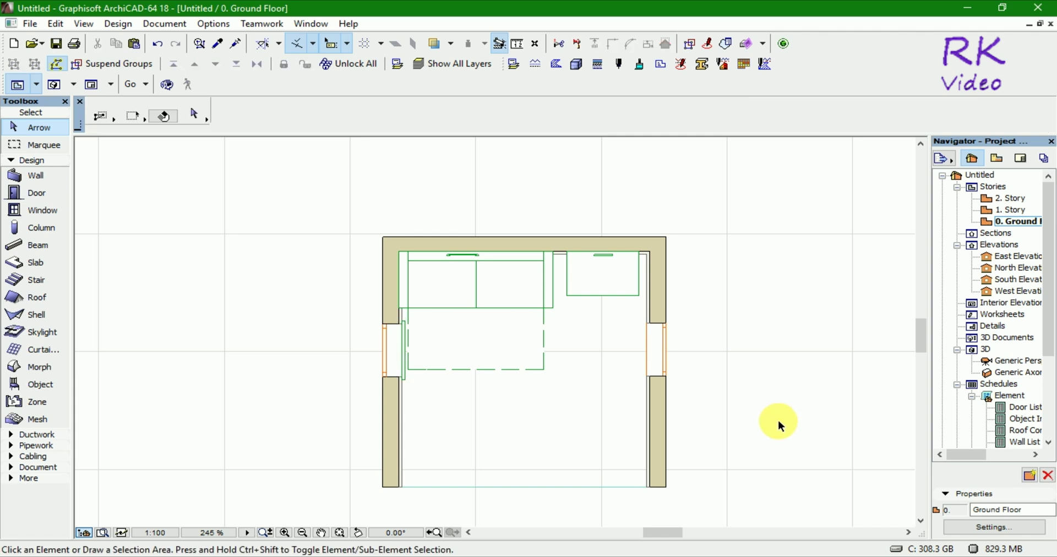
{"action": "key", "text": "F3"}
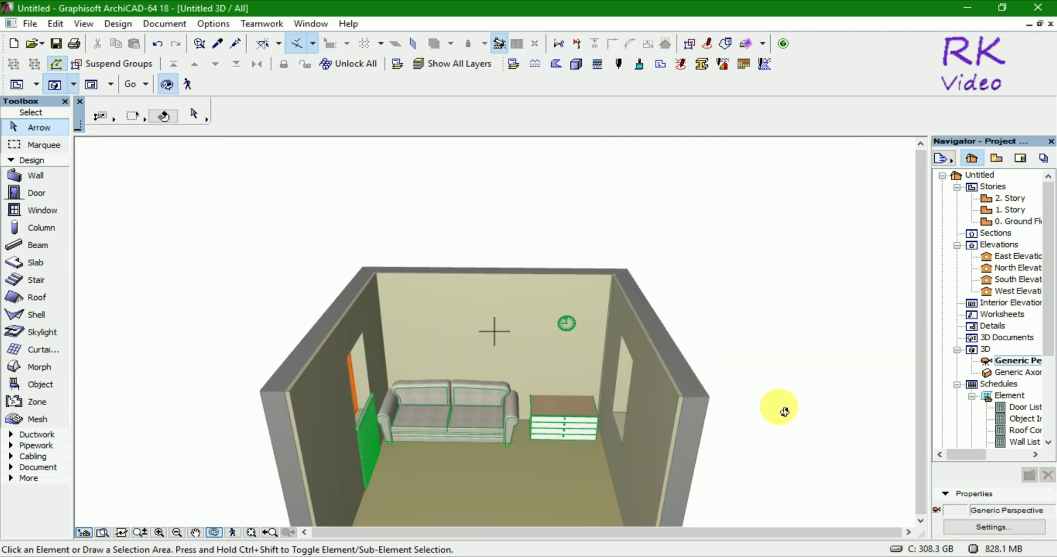
{"action": "mouse_move", "coordinate": [779, 385]}
{"action": "left_mouse_down"}
{"action": "mouse_move", "coordinate": [679, 427]}
{"action": "mouse_move", "coordinate": [659, 382]}
{"action": "mouse_move", "coordinate": [715, 359]}
{"action": "left_mouse_up"}
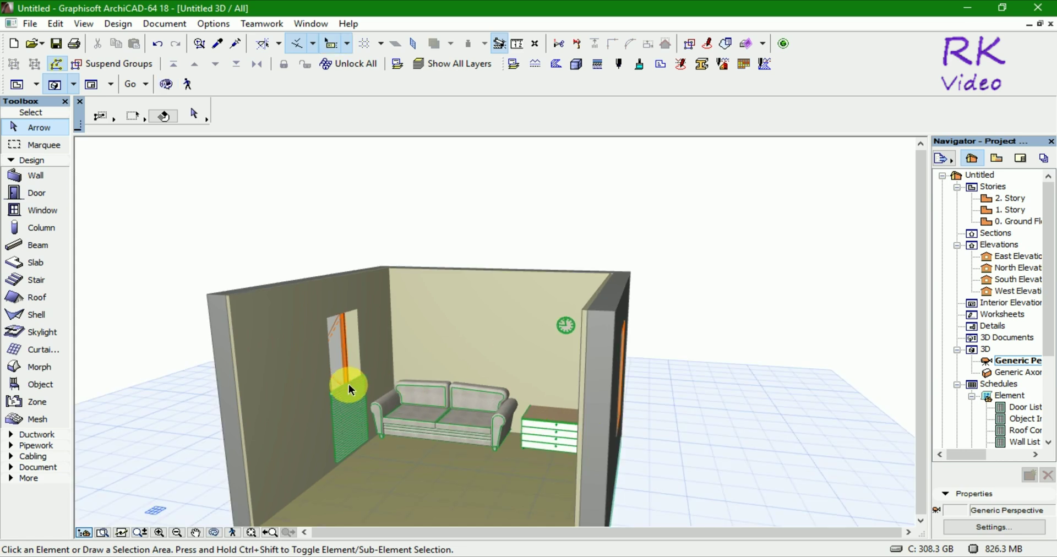
{"action": "left_click_drag", "start_coordinate": [349, 384], "coordinate": [332, 412]}
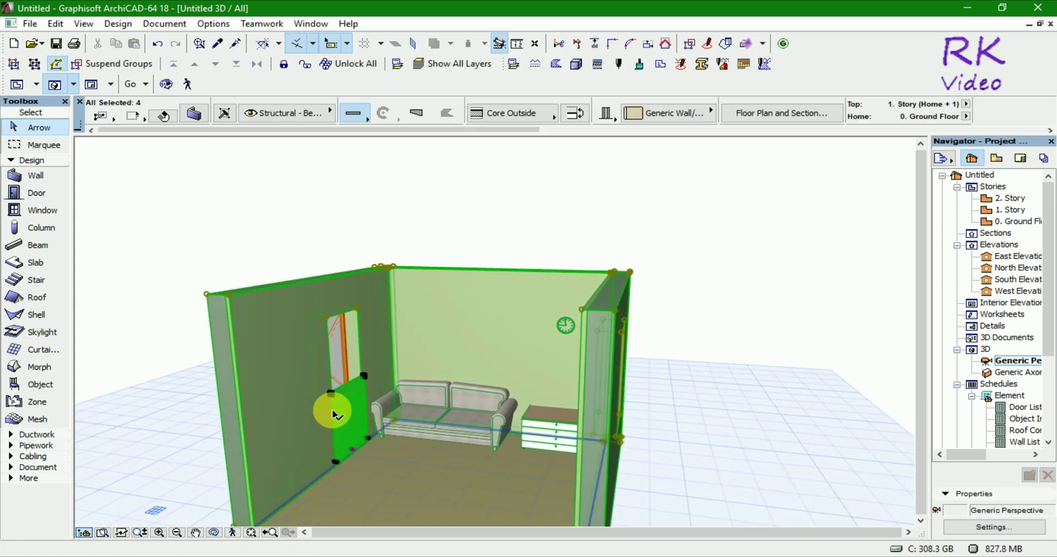
{"action": "left_click", "coordinate": [691, 282]}
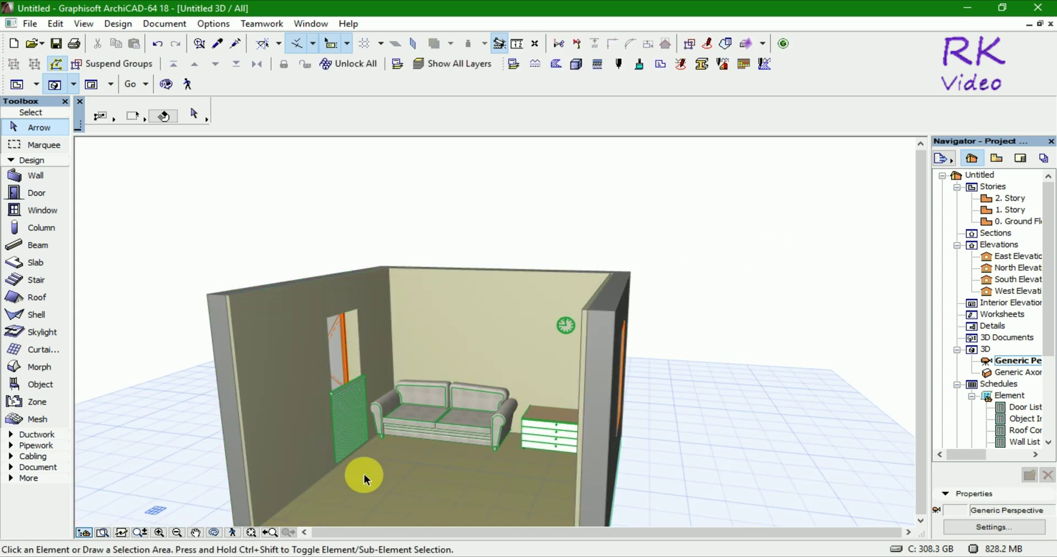
{"action": "scroll", "coordinate": [336, 475], "scroll_direction": "up", "scroll_amount": 2}
{"action": "scroll", "coordinate": [329, 471], "scroll_direction": "up", "scroll_amount": 3}
{"action": "scroll", "coordinate": [337, 464], "scroll_direction": "up", "scroll_amount": 3}
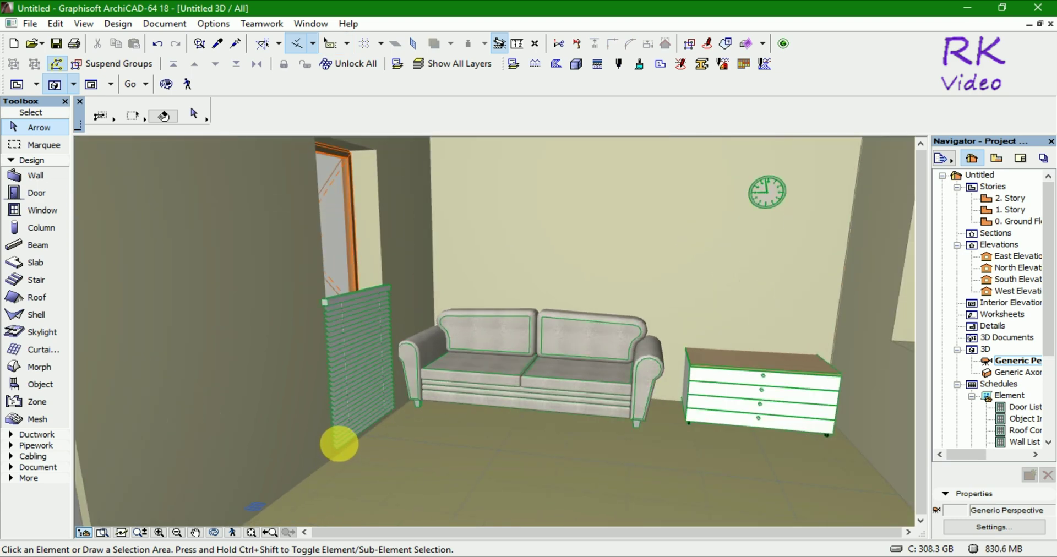
{"action": "left_click", "coordinate": [339, 444]}
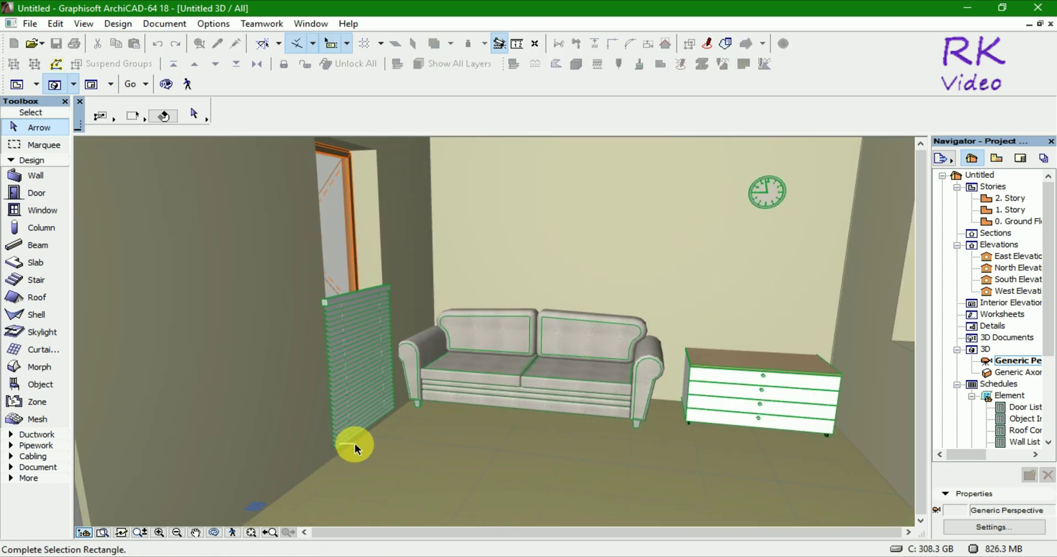
{"action": "left_click", "coordinate": [333, 441]}
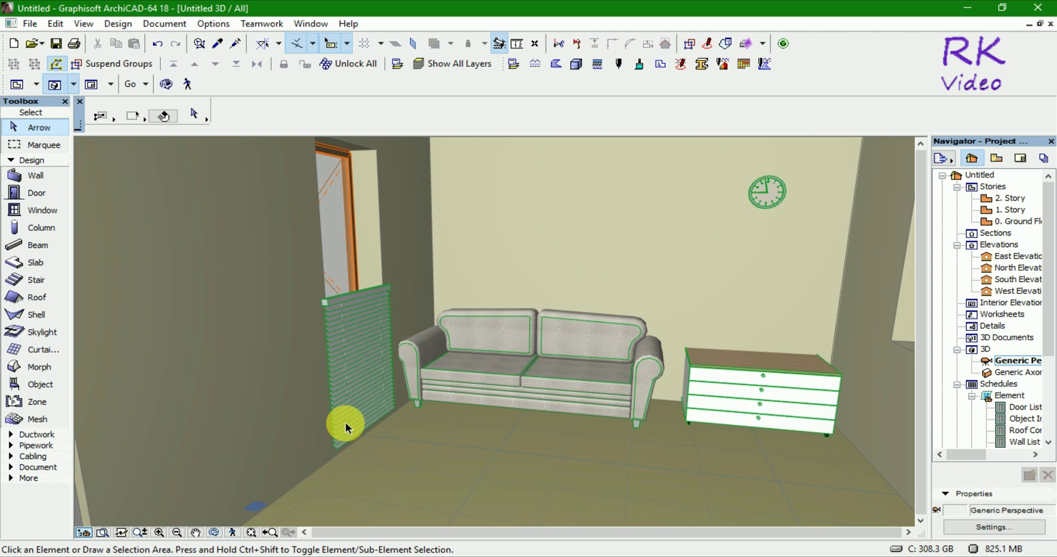
{"action": "left_click", "coordinate": [328, 307]}
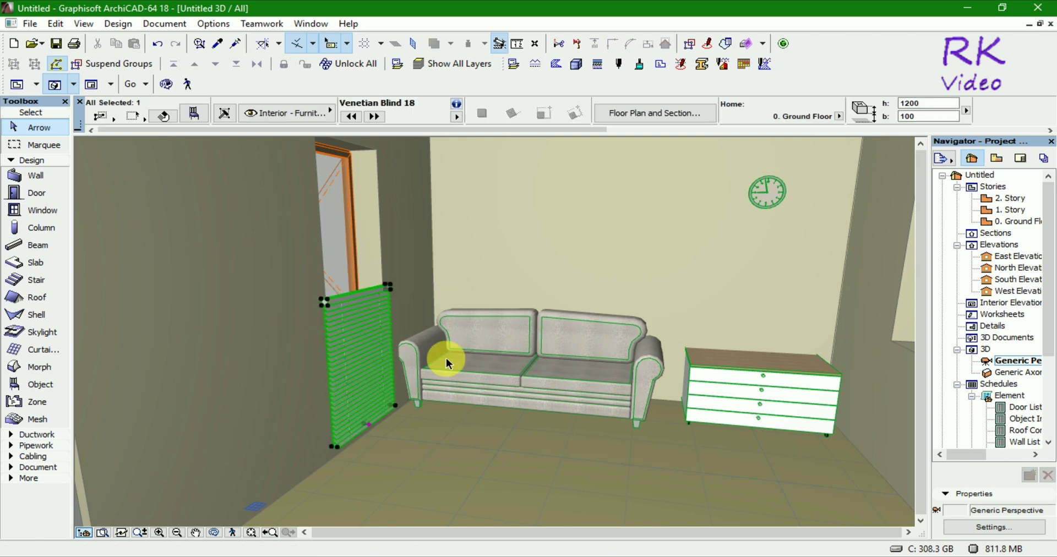
Set the Venetian blind's base height to 2000 under Preview and Positioning
{"action": "left_click", "coordinate": [192, 114]}
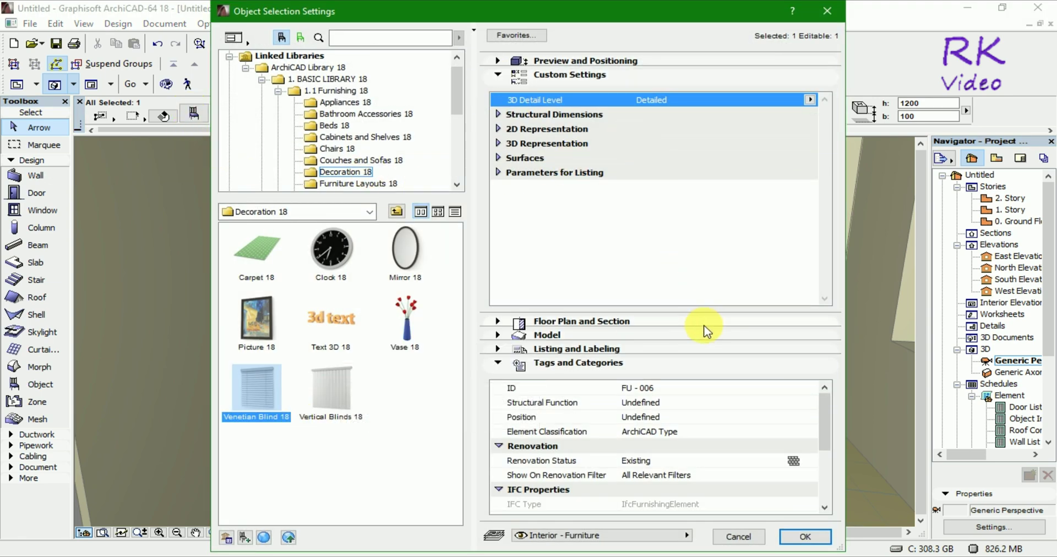
{"action": "left_click", "coordinate": [500, 321]}
{"action": "left_click", "coordinate": [500, 321]}
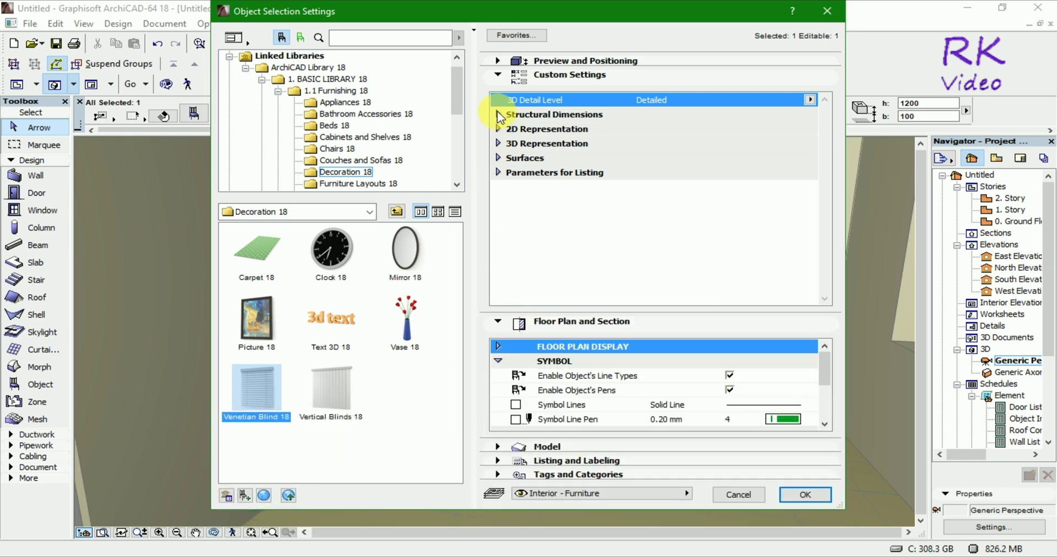
{"action": "left_click", "coordinate": [499, 62]}
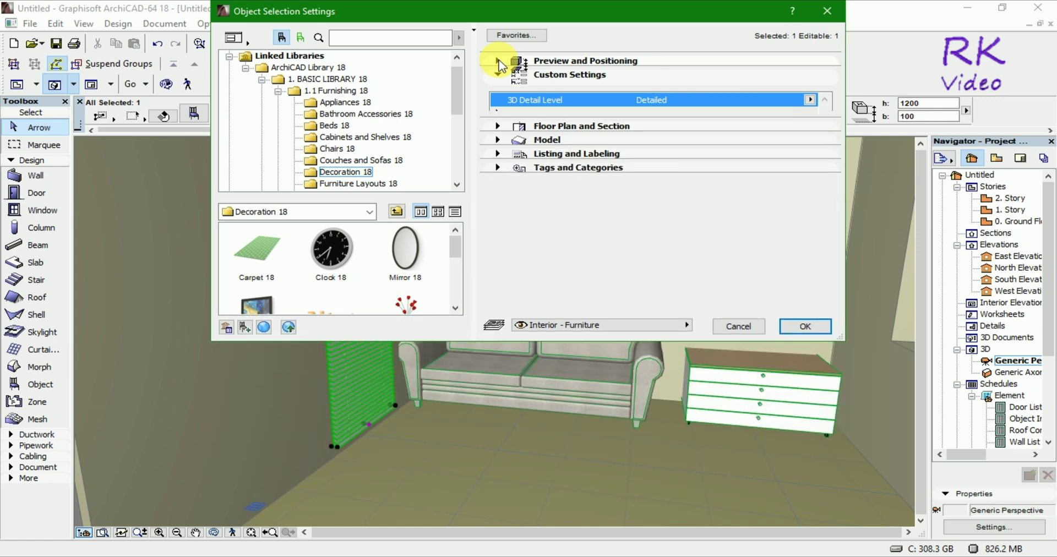
{"action": "left_click", "coordinate": [588, 113]}
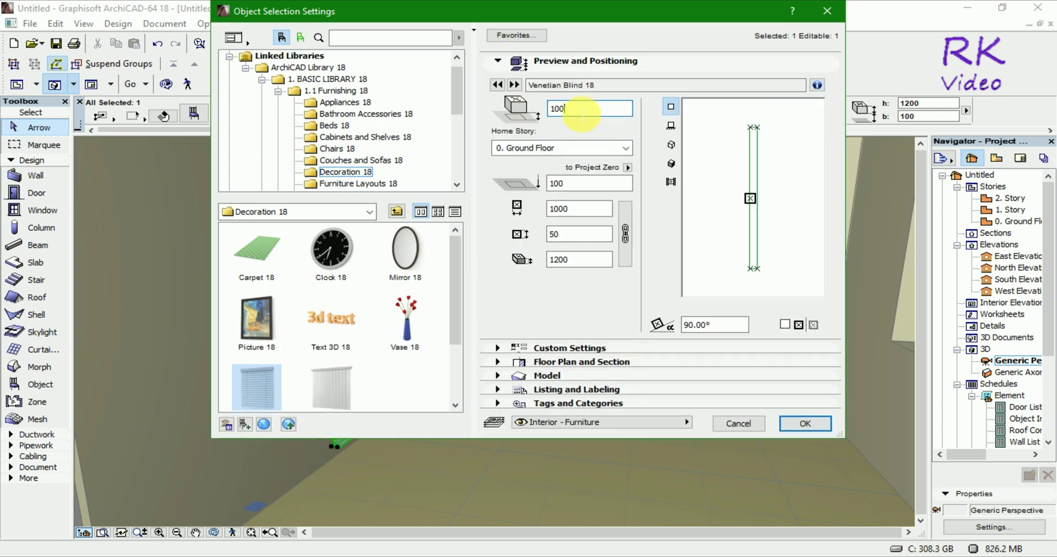
{"action": "left_click_drag", "start_coordinate": [582, 110], "coordinate": [528, 112]}
{"action": "type", "text": "2000"}
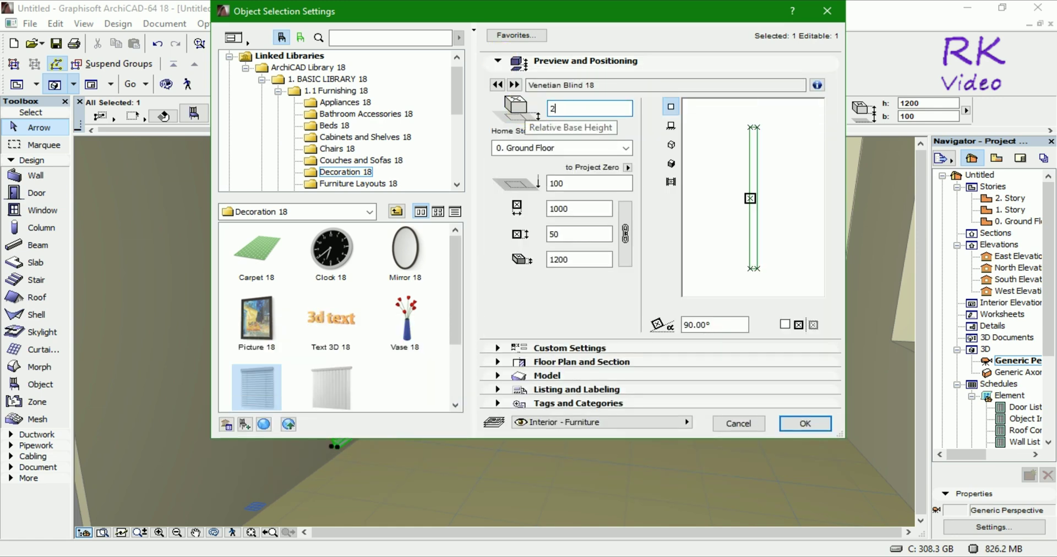
{"action": "left_click", "coordinate": [815, 424]}
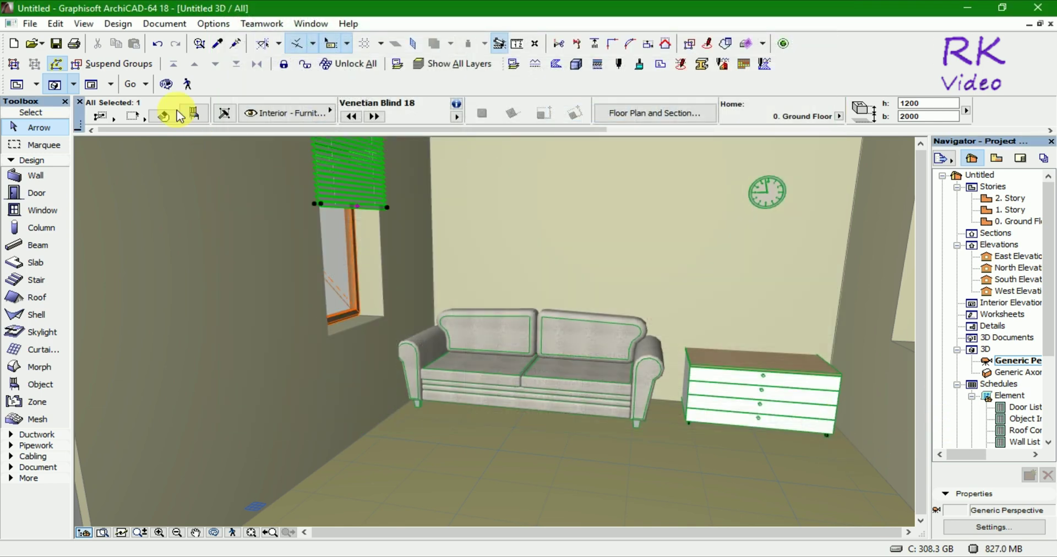
Change the blind's base height from 2000 to 1200
{"action": "left_click", "coordinate": [194, 115]}
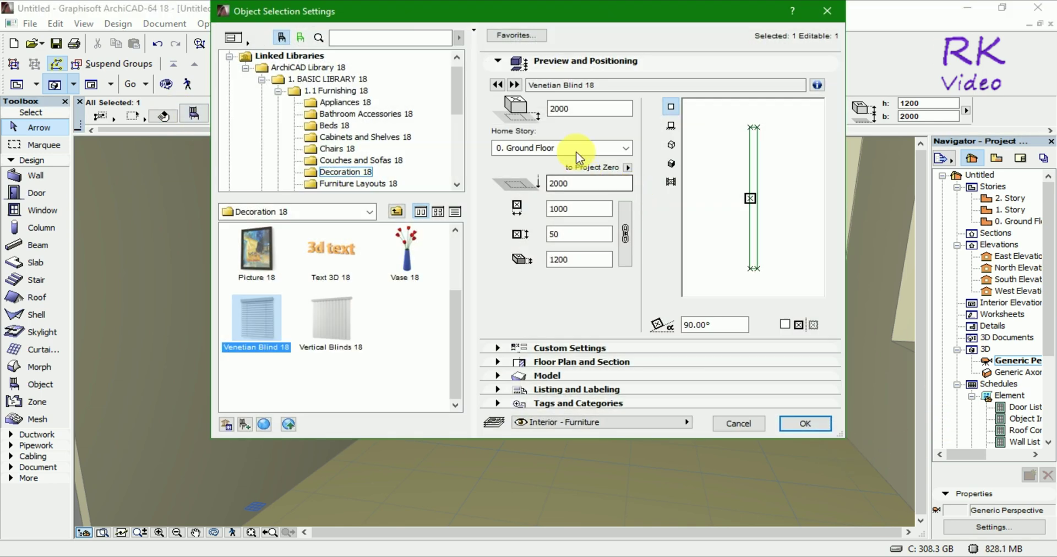
{"action": "left_click", "coordinate": [561, 109]}
{"action": "type", "text": "1500"}
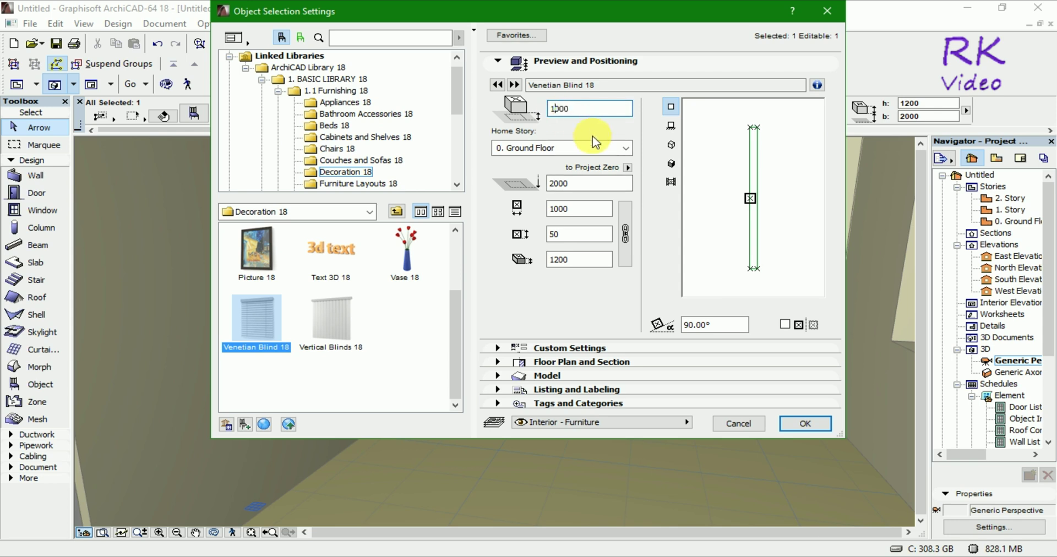
{"action": "double_click", "coordinate": [610, 110]}
{"action": "type", "text": "1200"}
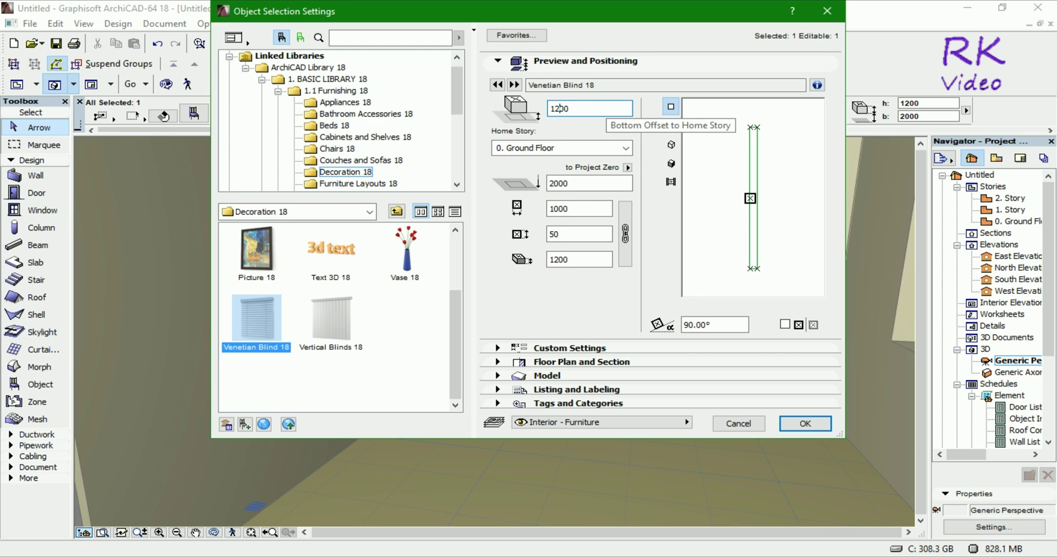
{"action": "left_click", "coordinate": [810, 425]}
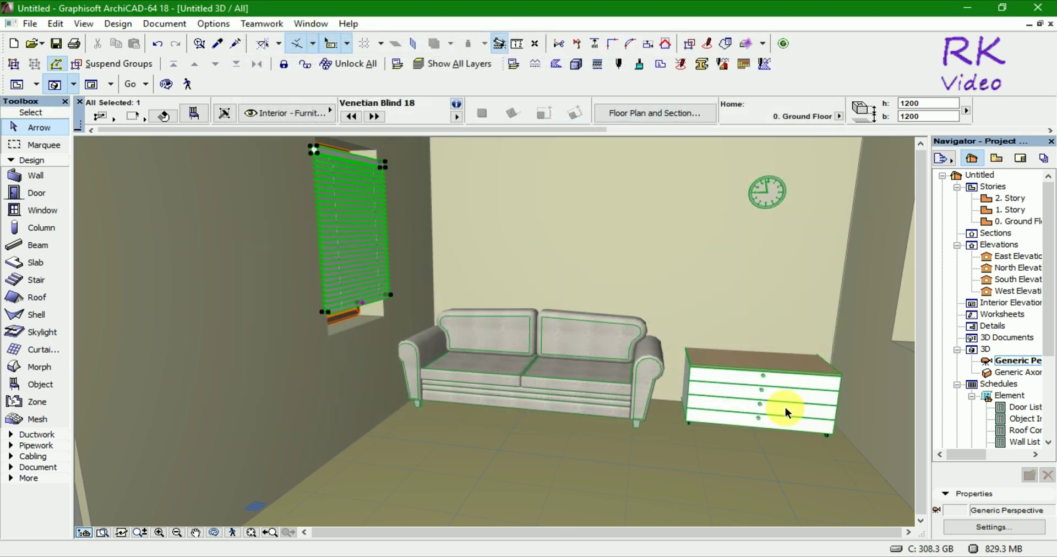
Deselect the Venetian blind and return to the 0. Ground Floor plan
{"action": "scroll", "coordinate": [417, 217], "scroll_direction": "down", "scroll_amount": 3}
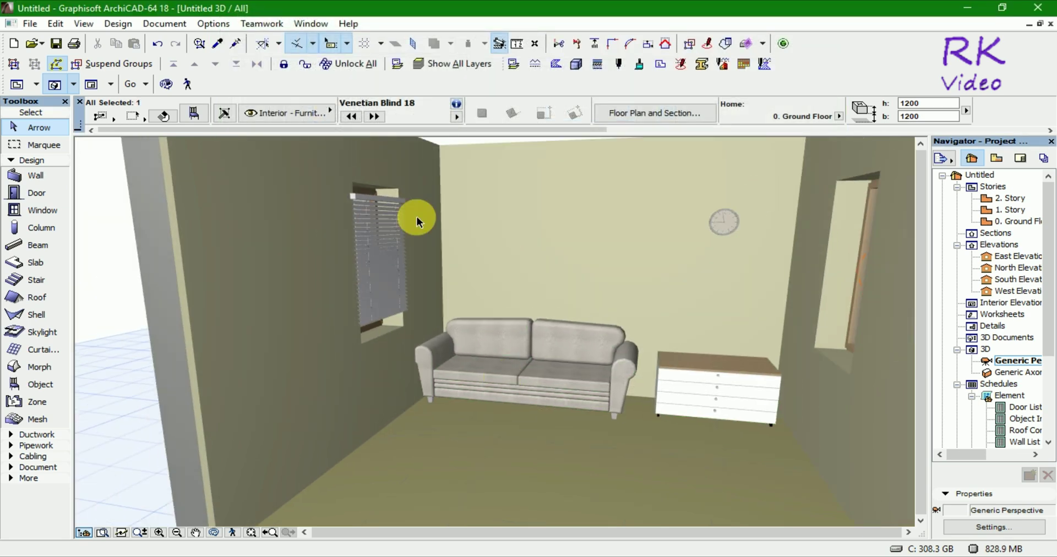
{"action": "scroll", "coordinate": [398, 179], "scroll_direction": "up", "scroll_amount": 2}
{"action": "scroll", "coordinate": [385, 226], "scroll_direction": "up", "scroll_amount": 2}
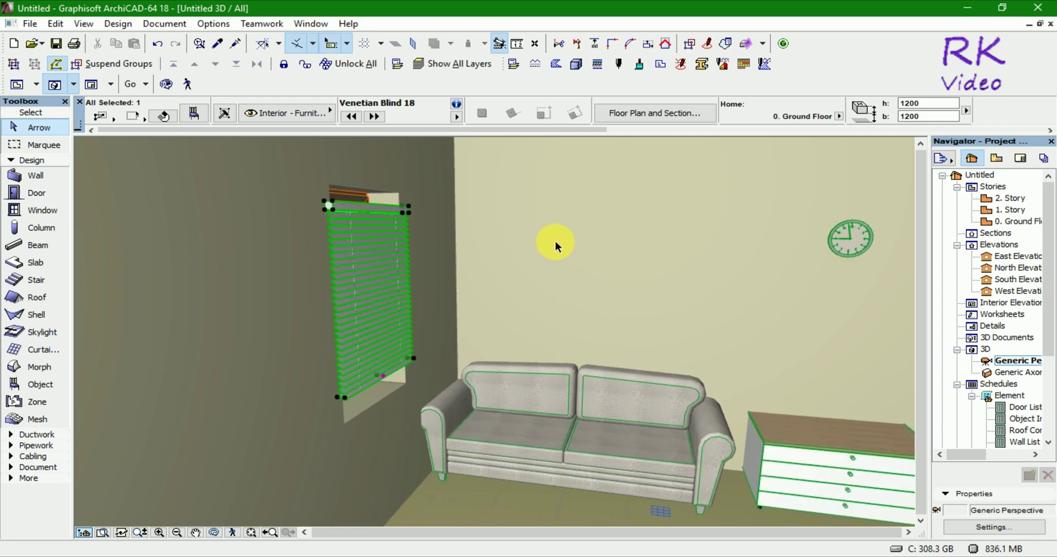
{"action": "scroll", "coordinate": [551, 248], "scroll_direction": "down", "scroll_amount": 2}
{"action": "scroll", "coordinate": [546, 260], "scroll_direction": "down", "scroll_amount": 2}
{"action": "scroll", "coordinate": [551, 259], "scroll_direction": "down", "scroll_amount": 2}
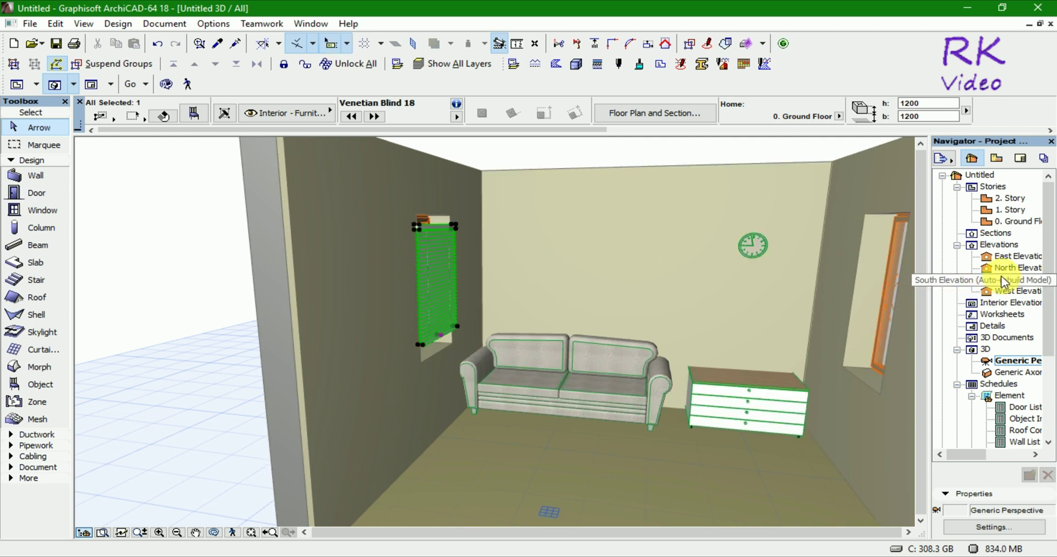
{"action": "key", "text": "Escape"}
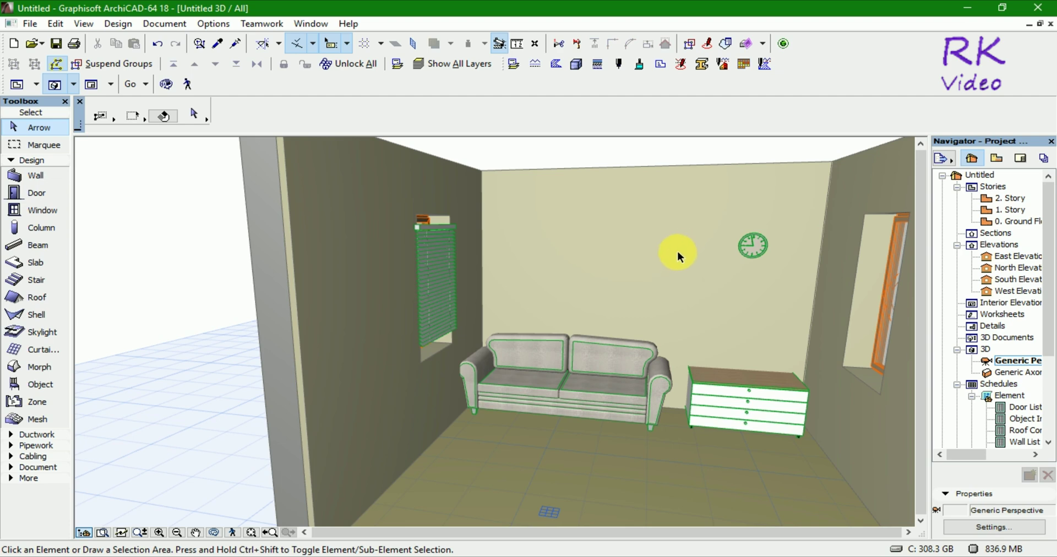
{"action": "key", "text": "F2"}
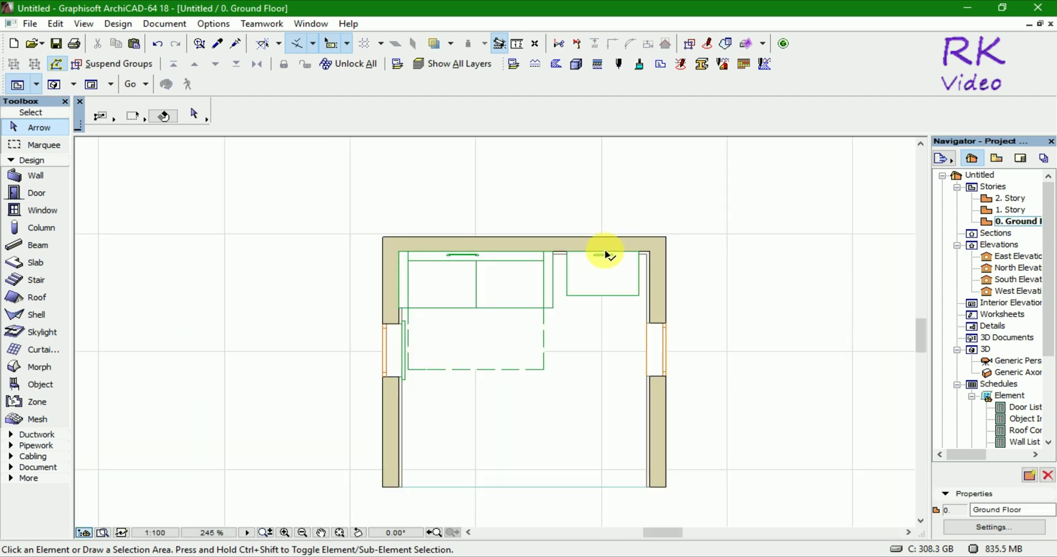
{"action": "double_click", "coordinate": [1010, 268]}
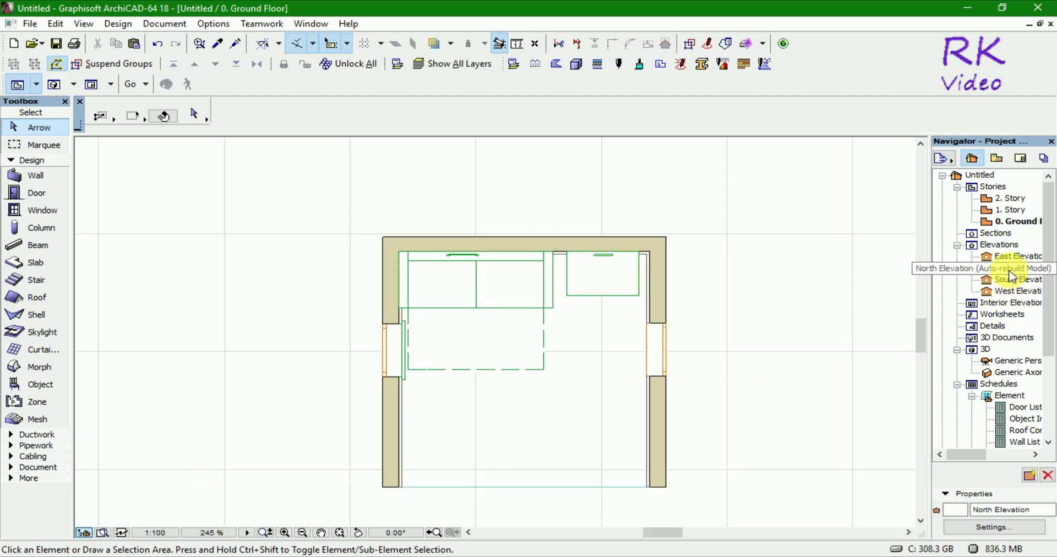
{"action": "scroll", "coordinate": [633, 369], "scroll_direction": "up", "scroll_amount": 2}
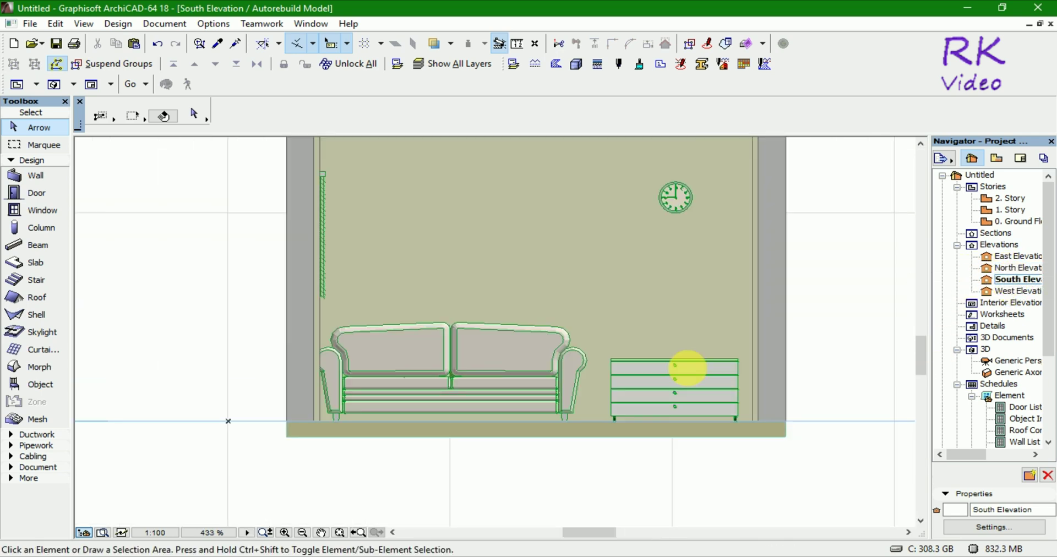
{"action": "scroll", "coordinate": [484, 463], "scroll_direction": "down", "scroll_amount": 2}
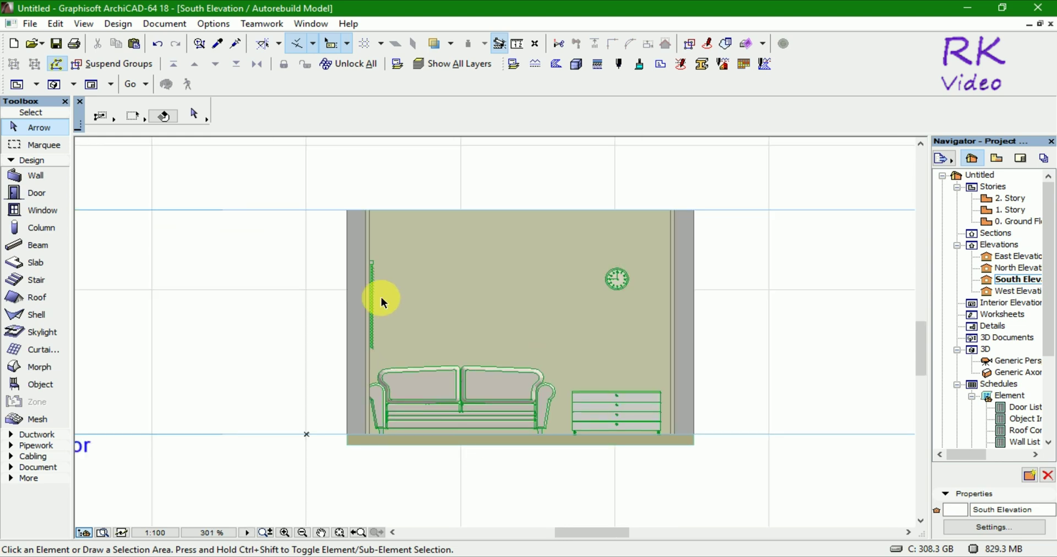
{"action": "scroll", "coordinate": [373, 272], "scroll_direction": "up", "scroll_amount": 3}
{"action": "scroll", "coordinate": [372, 270], "scroll_direction": "up", "scroll_amount": 2}
{"action": "scroll", "coordinate": [308, 340], "scroll_direction": "down", "scroll_amount": 1}
{"action": "scroll", "coordinate": [311, 348], "scroll_direction": "down", "scroll_amount": 2}
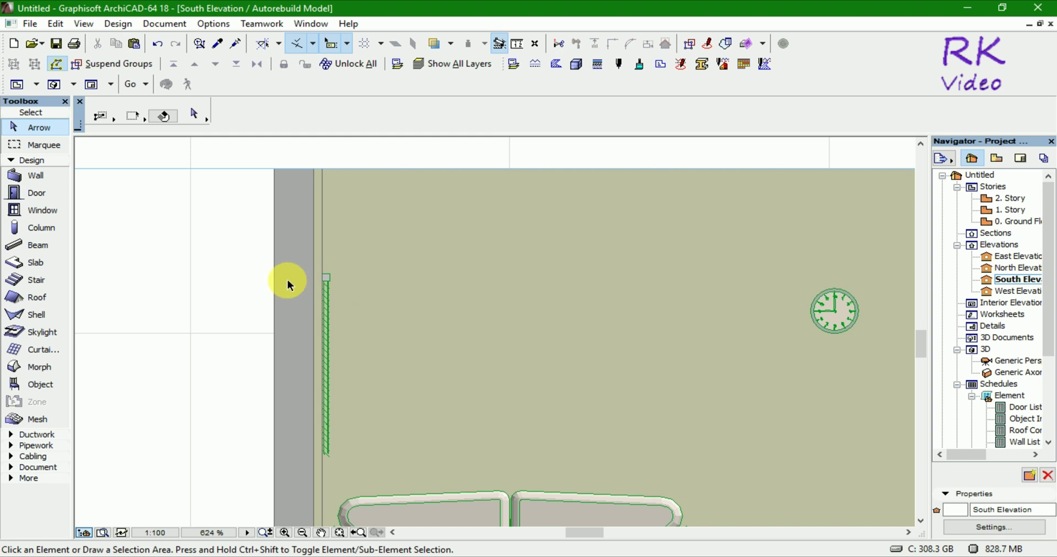
{"action": "scroll", "coordinate": [319, 257], "scroll_direction": "down", "scroll_amount": 2}
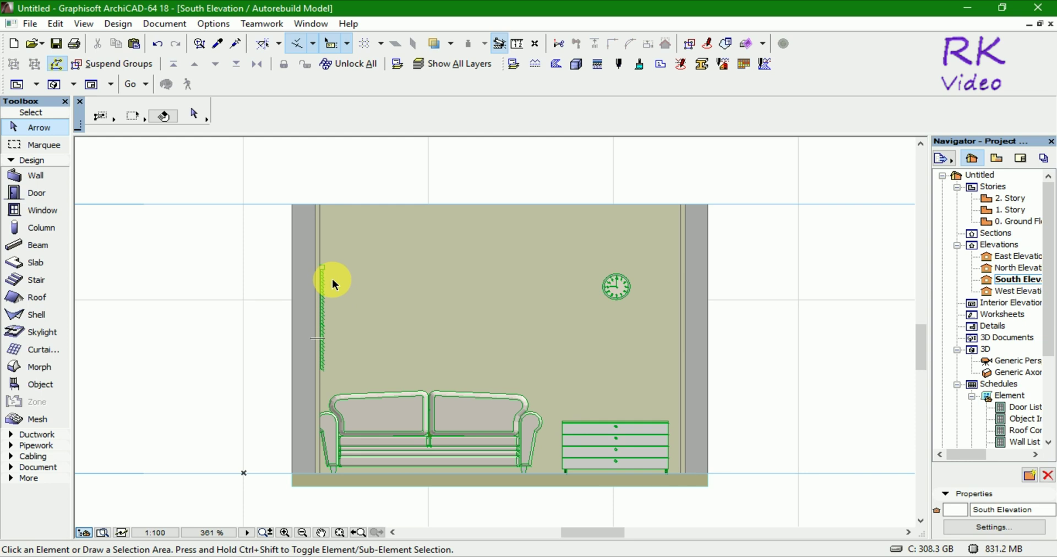
{"action": "key", "text": "F2"}
{"action": "scroll", "coordinate": [402, 357], "scroll_direction": "up", "scroll_amount": 2}
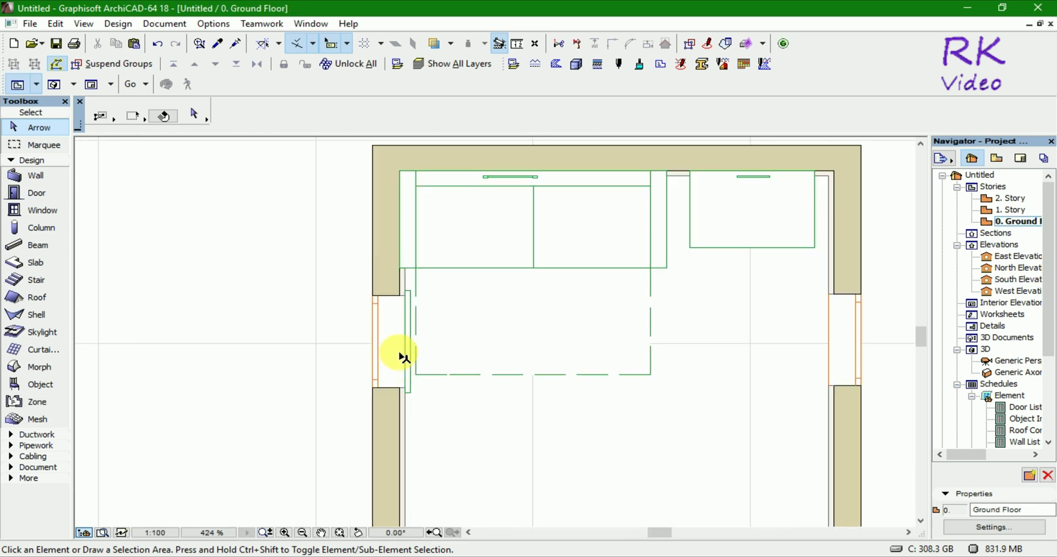
{"action": "scroll", "coordinate": [402, 356], "scroll_direction": "up", "scroll_amount": 3}
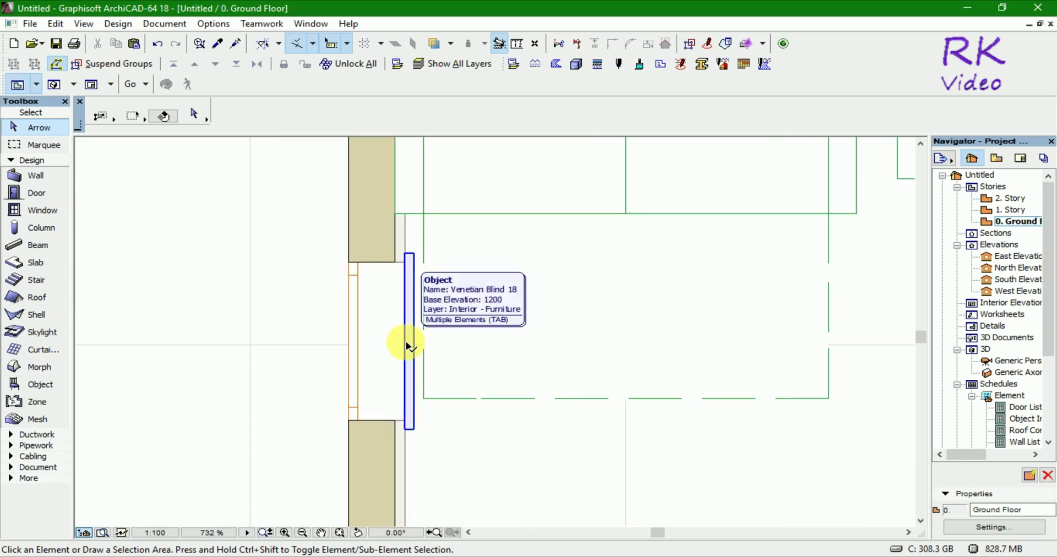
Switch to the 3D view and select only the Venetian blind at the window
{"action": "key", "text": "F3"}
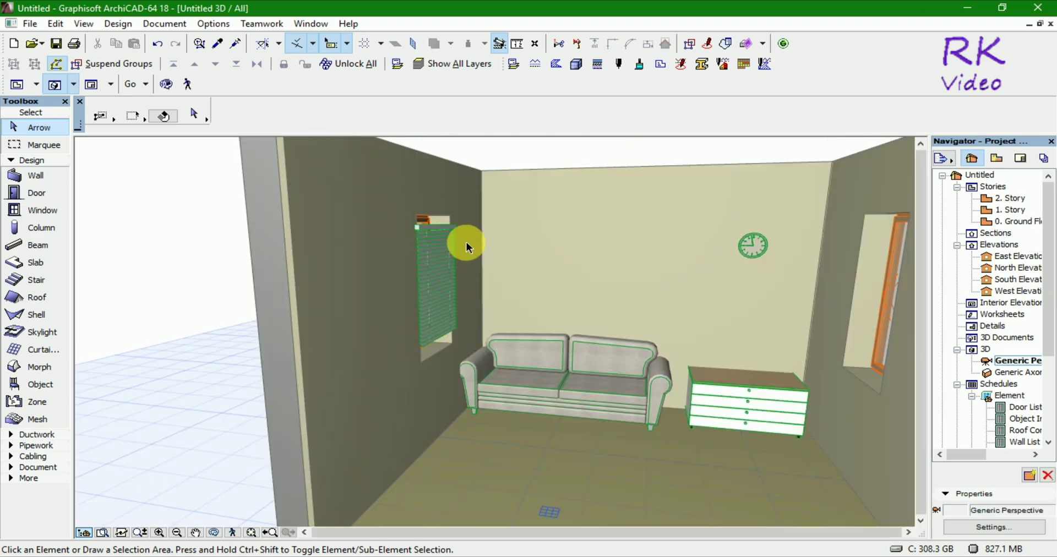
{"action": "scroll", "coordinate": [491, 203], "scroll_direction": "up", "scroll_amount": 3}
{"action": "scroll", "coordinate": [402, 250], "scroll_direction": "up", "scroll_amount": 3}
{"action": "scroll", "coordinate": [402, 250], "scroll_direction": "up", "scroll_amount": 2}
{"action": "scroll", "coordinate": [366, 233], "scroll_direction": "up", "scroll_amount": 3}
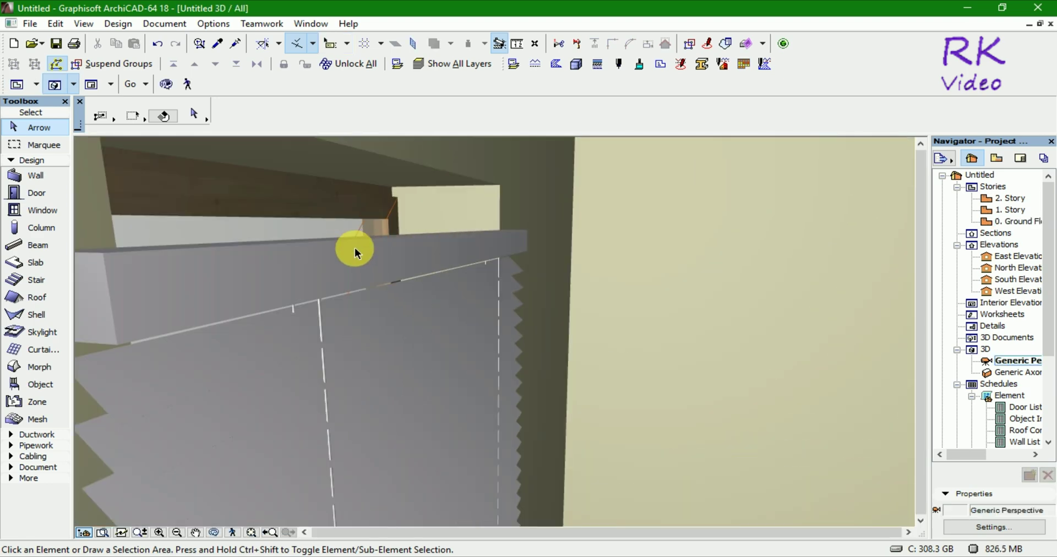
{"action": "left_click", "coordinate": [217, 263]}
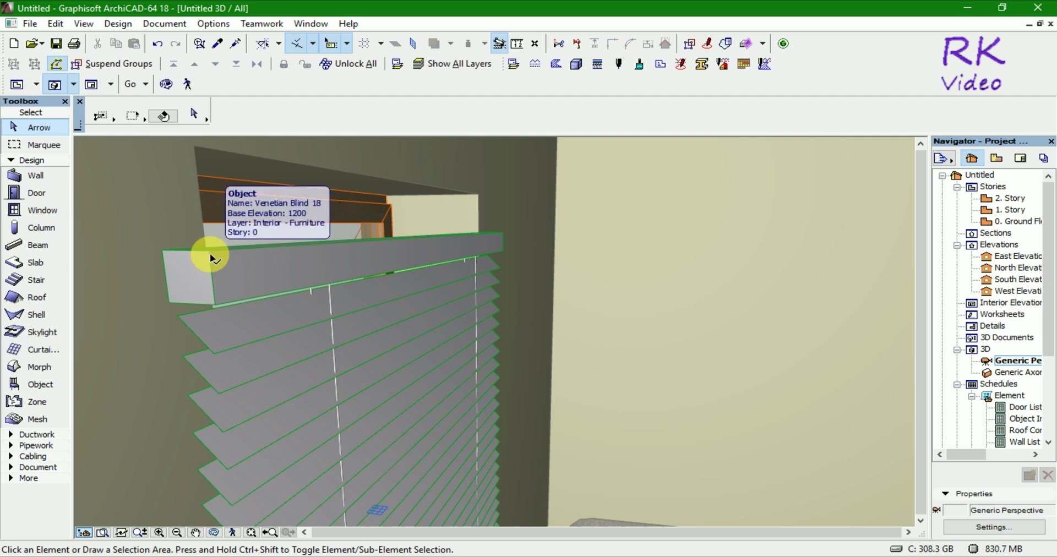
{"action": "left_click", "coordinate": [211, 257]}
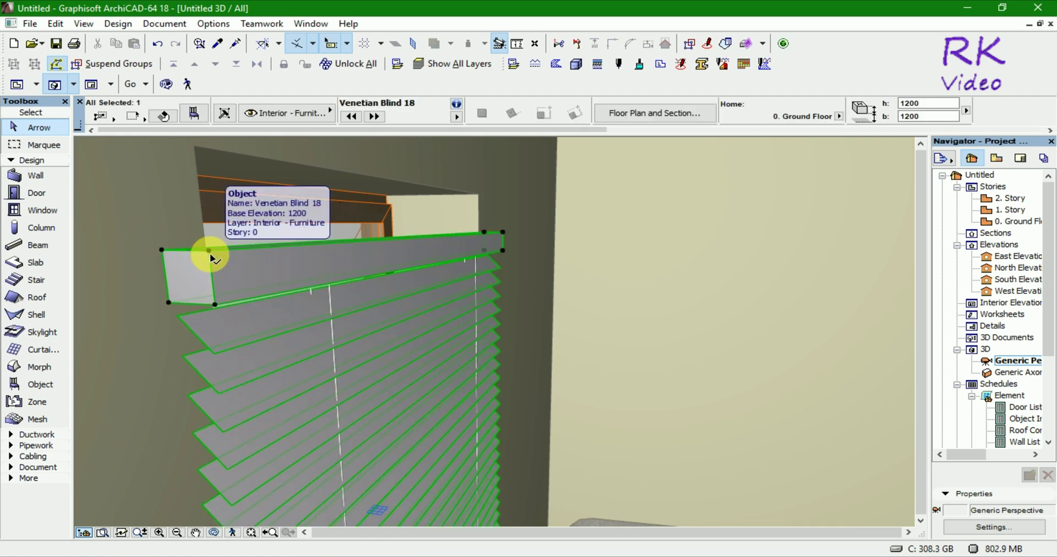
Move the blind up 125 from its top corner so its base reaches 1325
{"action": "key", "text": "ctrl+d"}
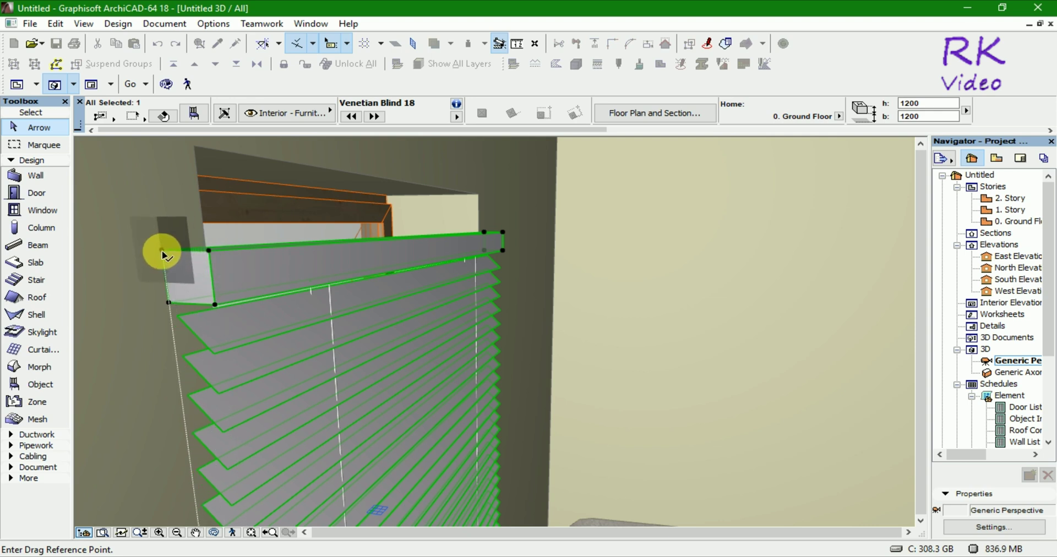
{"action": "left_click", "coordinate": [162, 251]}
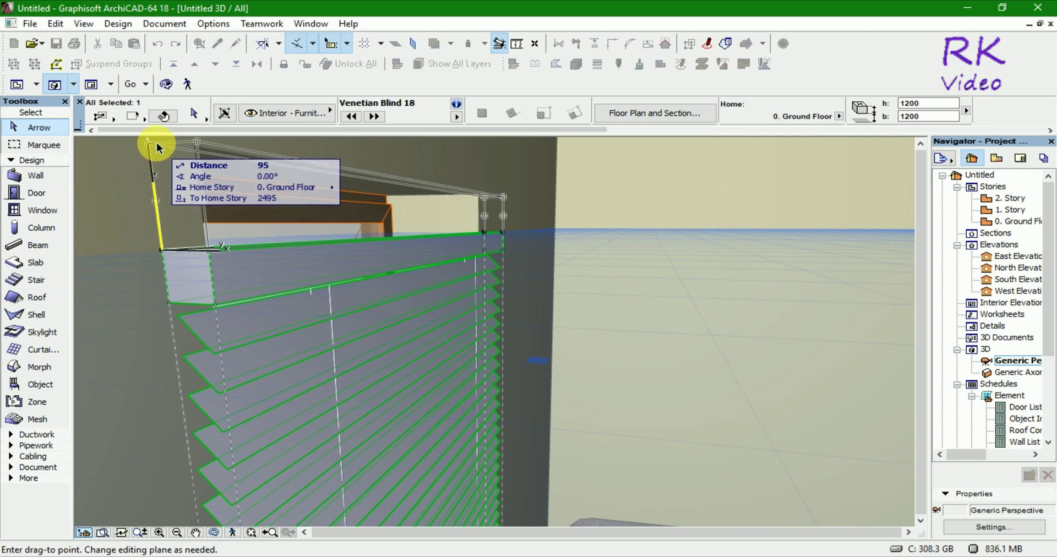
{"action": "scroll", "coordinate": [166, 161], "scroll_direction": "down", "scroll_amount": 2}
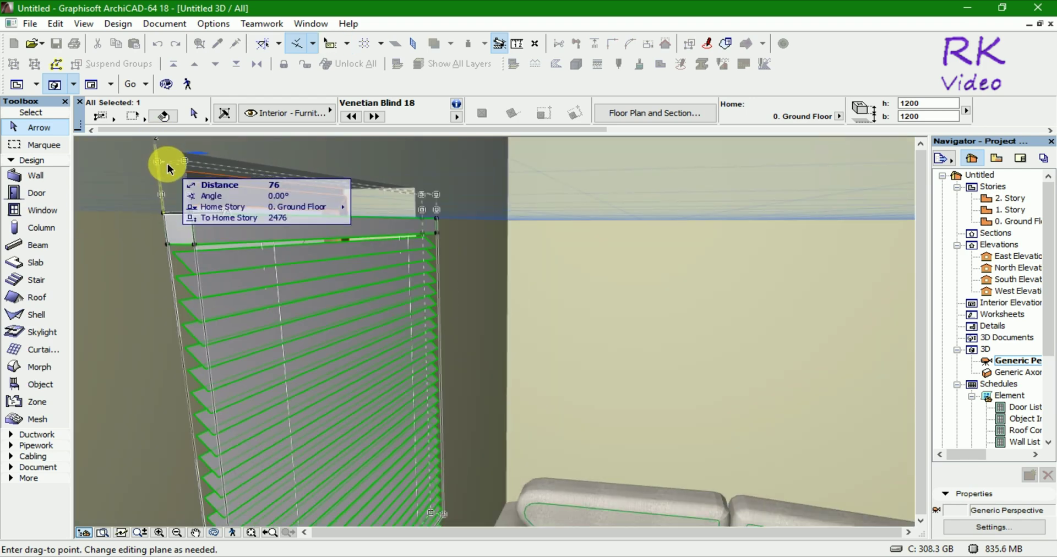
{"action": "scroll", "coordinate": [167, 164], "scroll_direction": "down", "scroll_amount": 2}
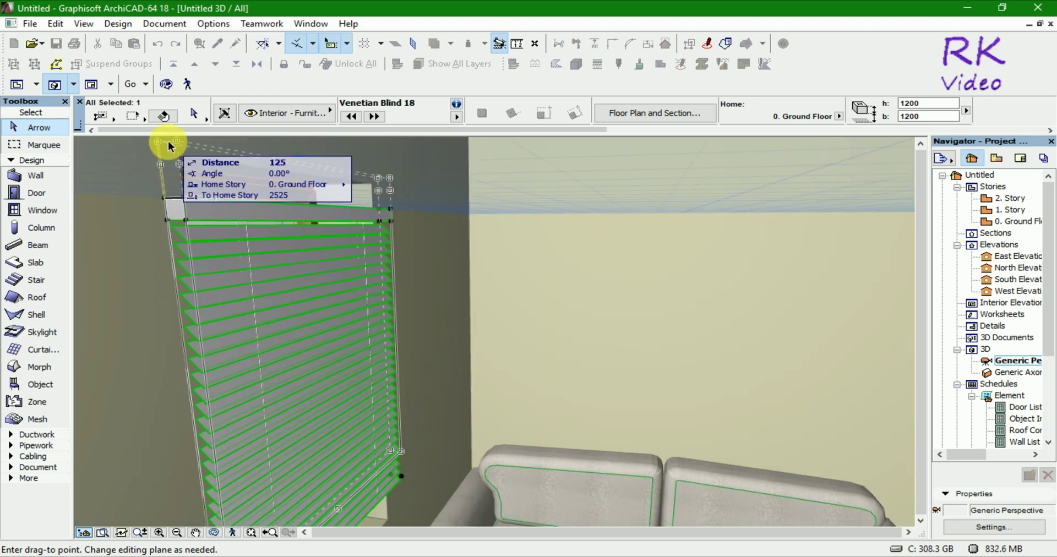
{"action": "left_click", "coordinate": [168, 143]}
Stretch the blind's edge down, reducing its b dimension from 1325 to 946
{"action": "scroll", "coordinate": [223, 242], "scroll_direction": "down", "scroll_amount": 2}
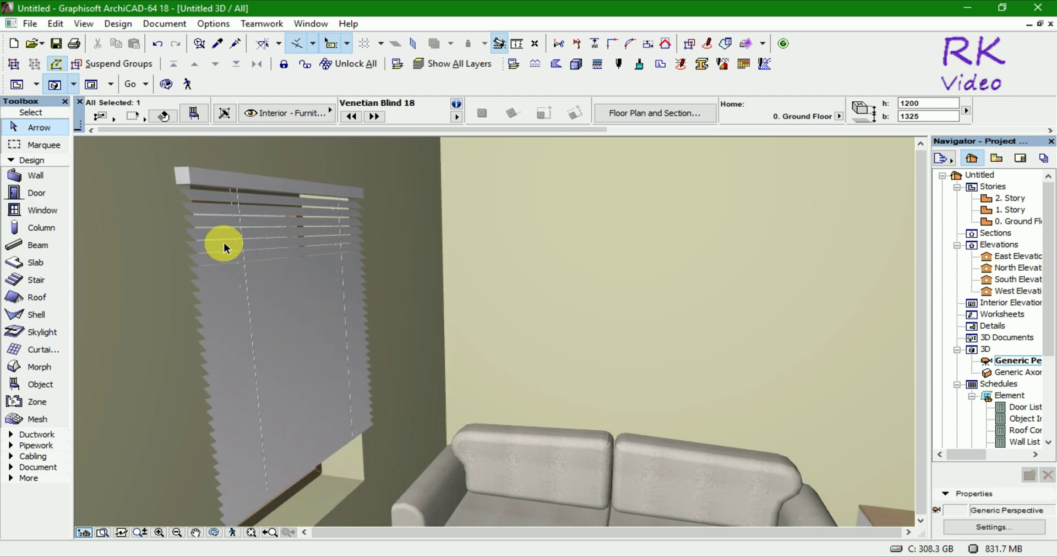
{"action": "scroll", "coordinate": [223, 242], "scroll_direction": "down", "scroll_amount": 2}
{"action": "scroll", "coordinate": [224, 242], "scroll_direction": "down", "scroll_amount": 2}
{"action": "scroll", "coordinate": [248, 275], "scroll_direction": "down", "scroll_amount": 2}
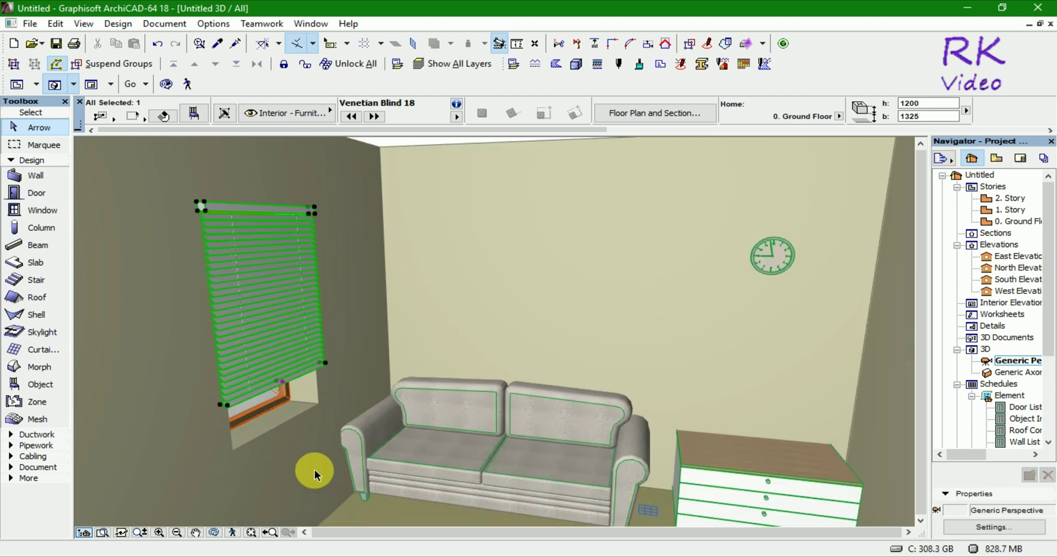
{"action": "scroll", "coordinate": [267, 455], "scroll_direction": "up", "scroll_amount": 2}
{"action": "scroll", "coordinate": [222, 418], "scroll_direction": "up", "scroll_amount": 2}
{"action": "scroll", "coordinate": [259, 384], "scroll_direction": "up", "scroll_amount": 2}
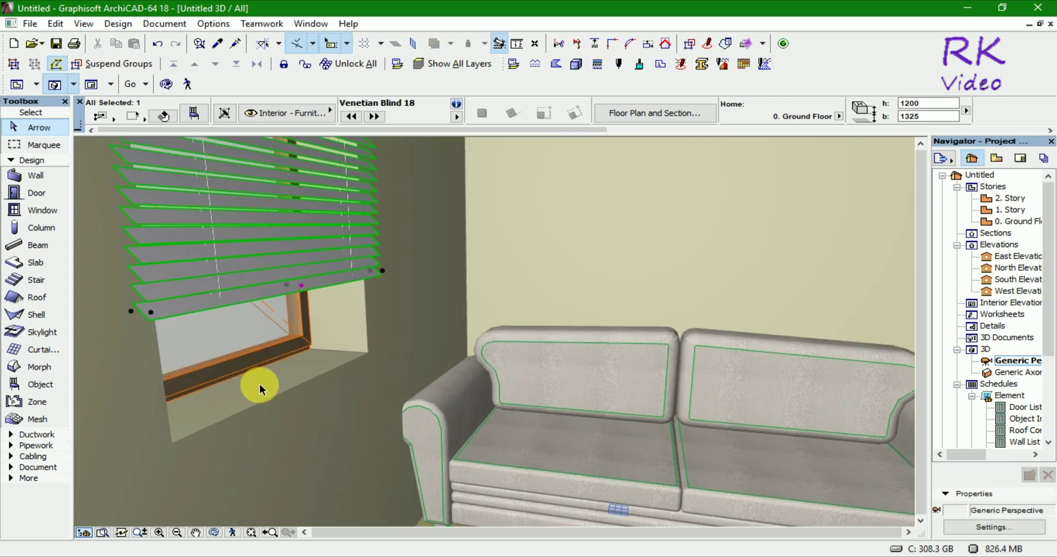
{"action": "left_click", "coordinate": [304, 289]}
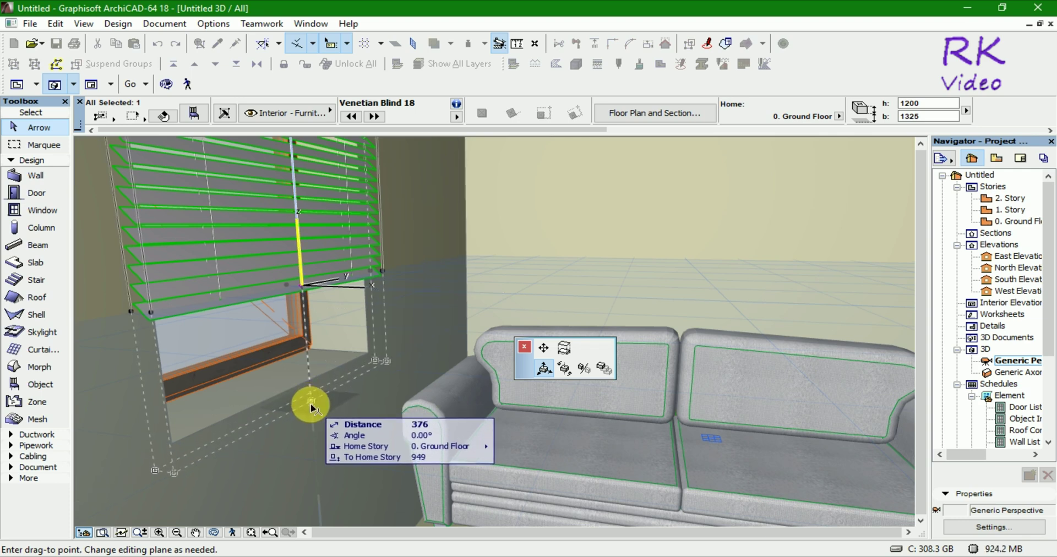
{"action": "left_click", "coordinate": [310, 404]}
Pick the blind's top corner to begin raising its elevation
{"action": "scroll", "coordinate": [309, 435], "scroll_direction": "down", "scroll_amount": 2}
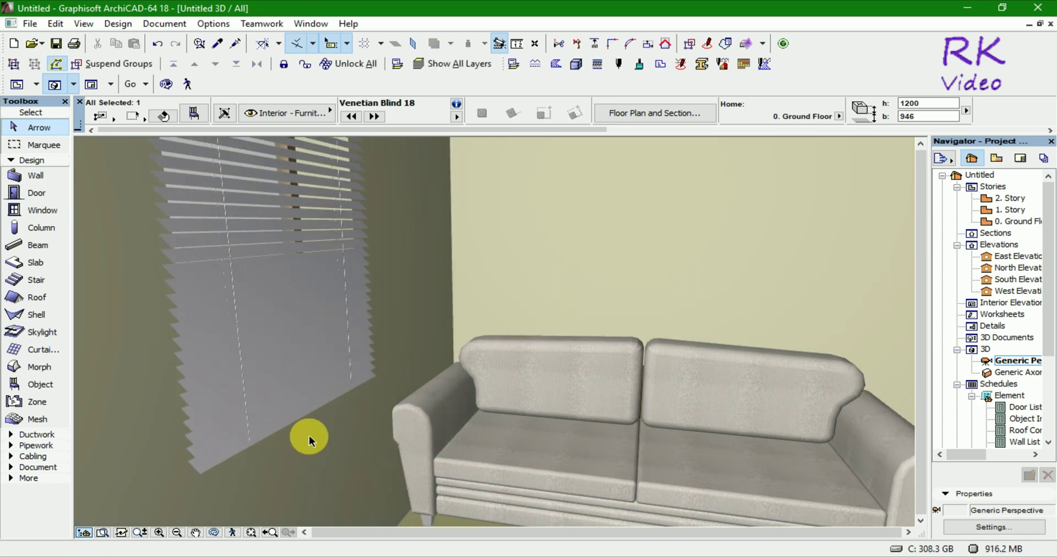
{"action": "scroll", "coordinate": [309, 437], "scroll_direction": "down", "scroll_amount": 2}
{"action": "scroll", "coordinate": [309, 437], "scroll_direction": "down", "scroll_amount": 2}
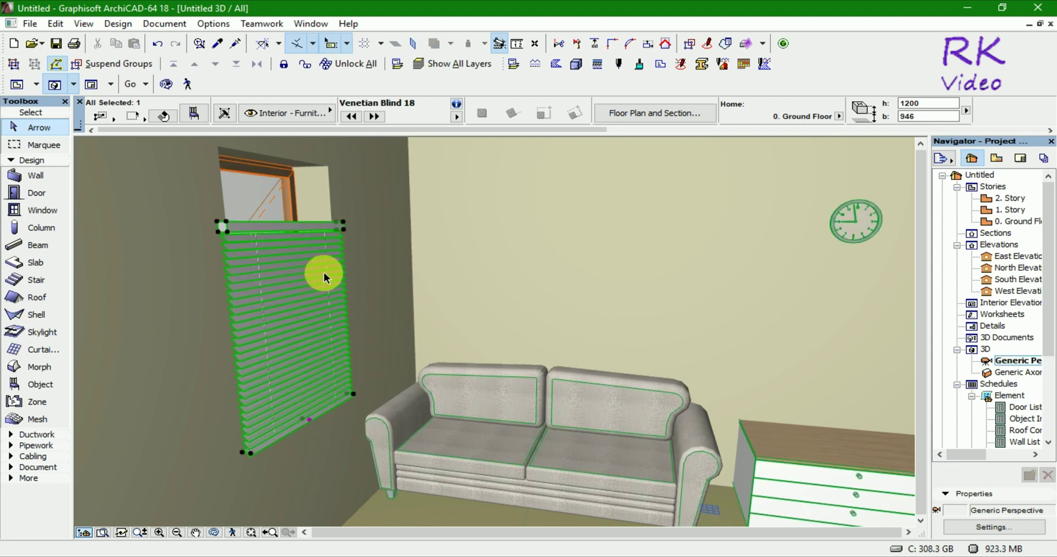
{"action": "scroll", "coordinate": [244, 213], "scroll_direction": "up", "scroll_amount": 2}
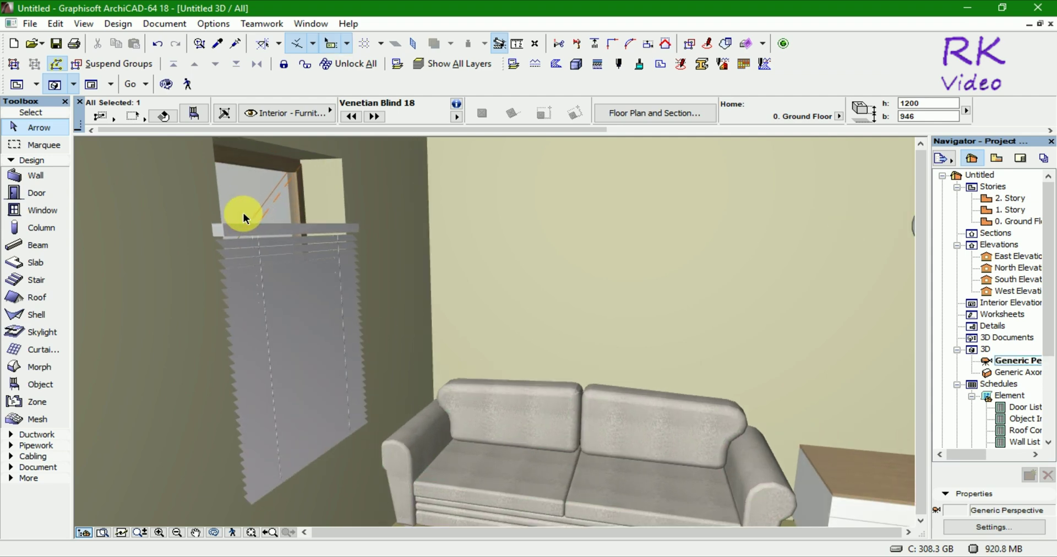
{"action": "scroll", "coordinate": [243, 213], "scroll_direction": "up", "scroll_amount": 2}
{"action": "scroll", "coordinate": [244, 212], "scroll_direction": "up", "scroll_amount": 1}
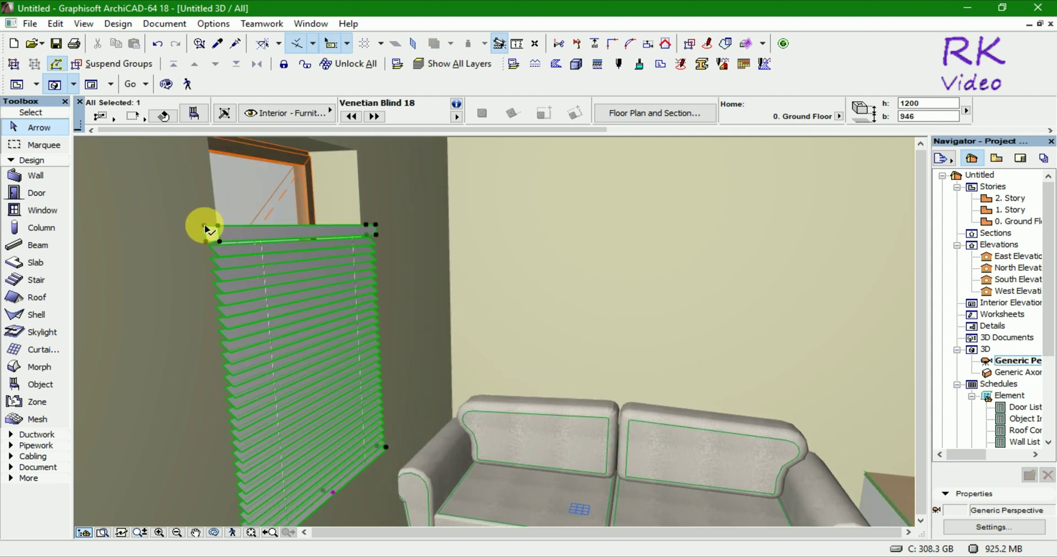
{"action": "left_click", "coordinate": [207, 228]}
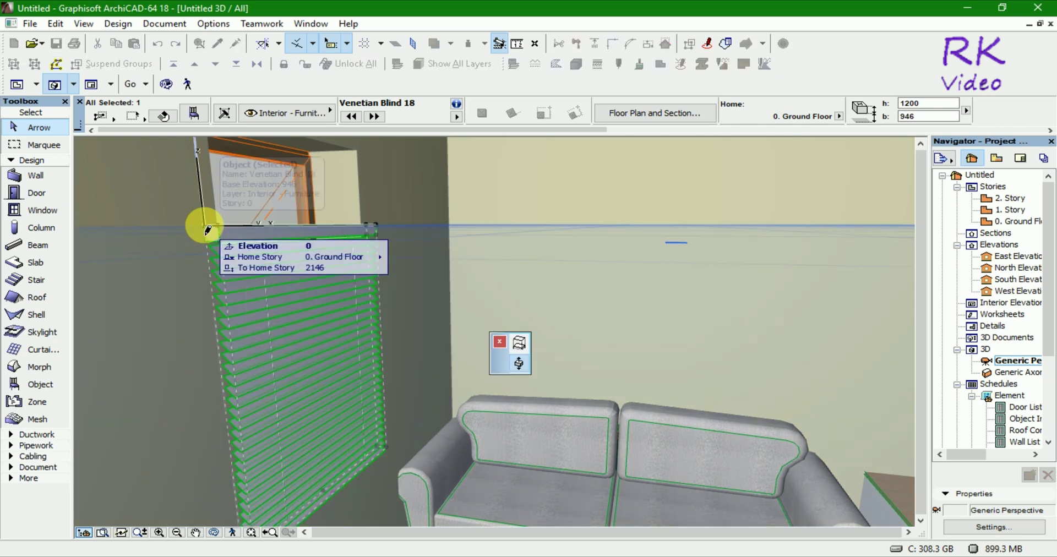
Commit the raised elevation and stretch the blind's height down to the windowsill
{"action": "left_click", "coordinate": [217, 177]}
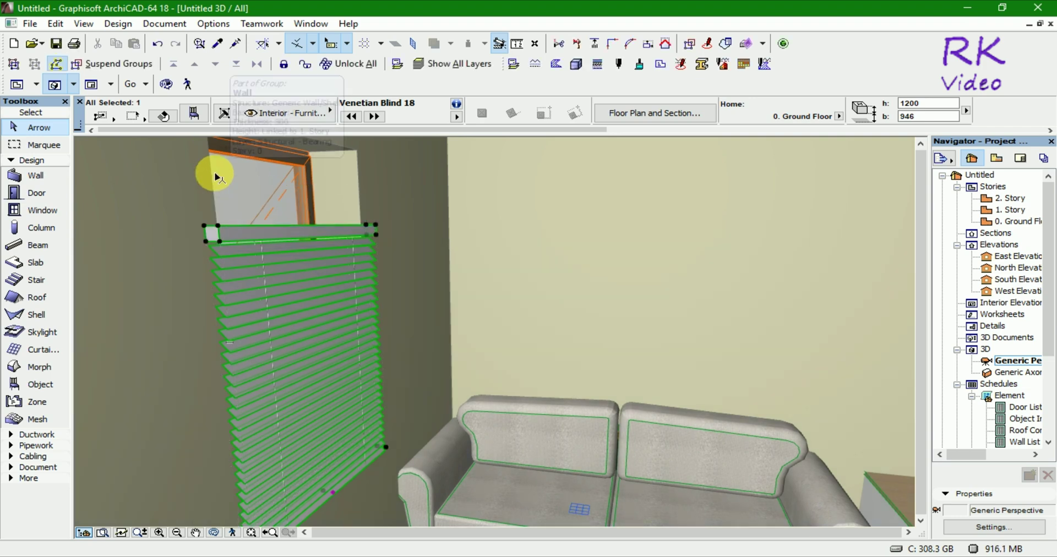
{"action": "scroll", "coordinate": [249, 253], "scroll_direction": "down", "scroll_amount": 3}
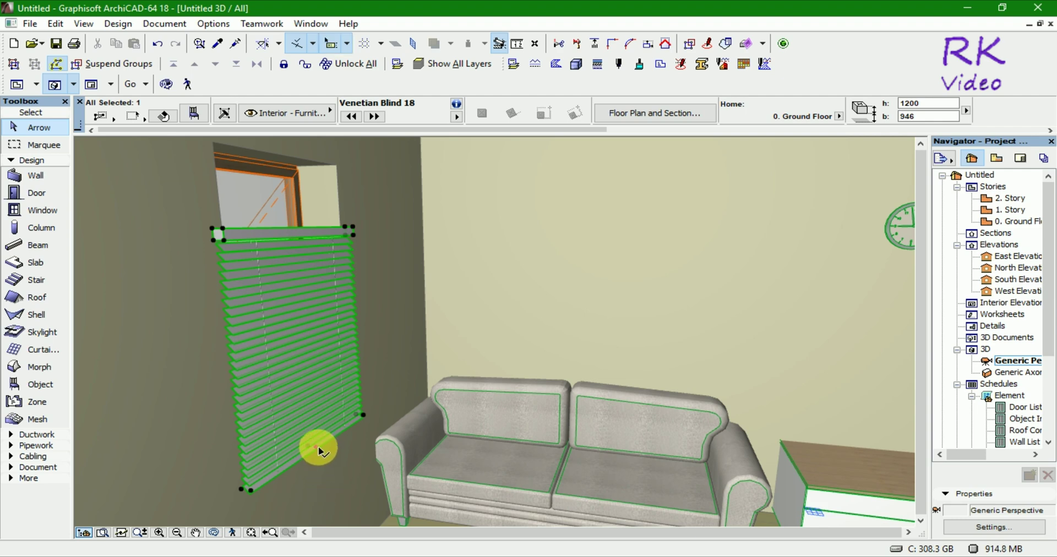
{"action": "left_click", "coordinate": [319, 450]}
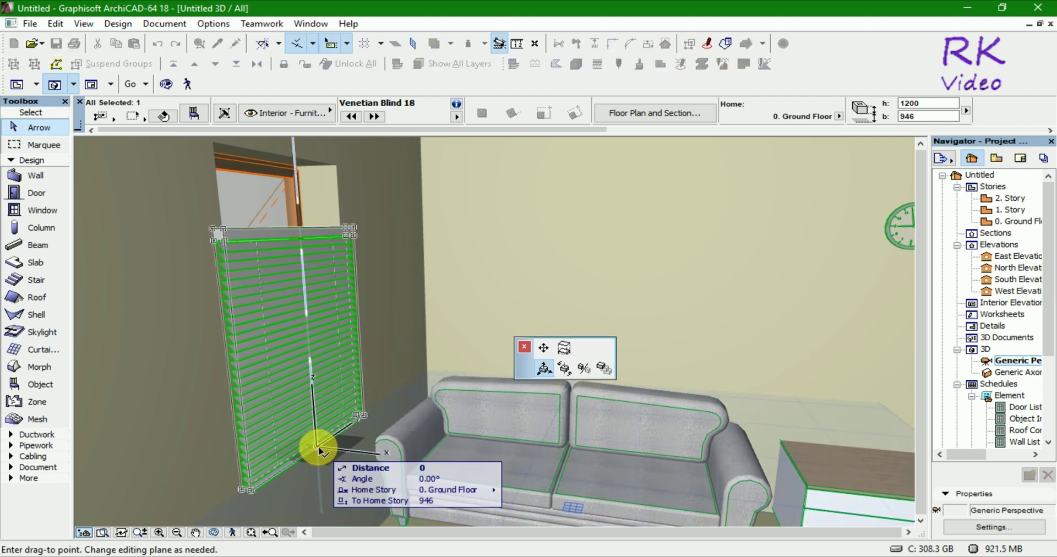
{"action": "left_click", "coordinate": [544, 350]}
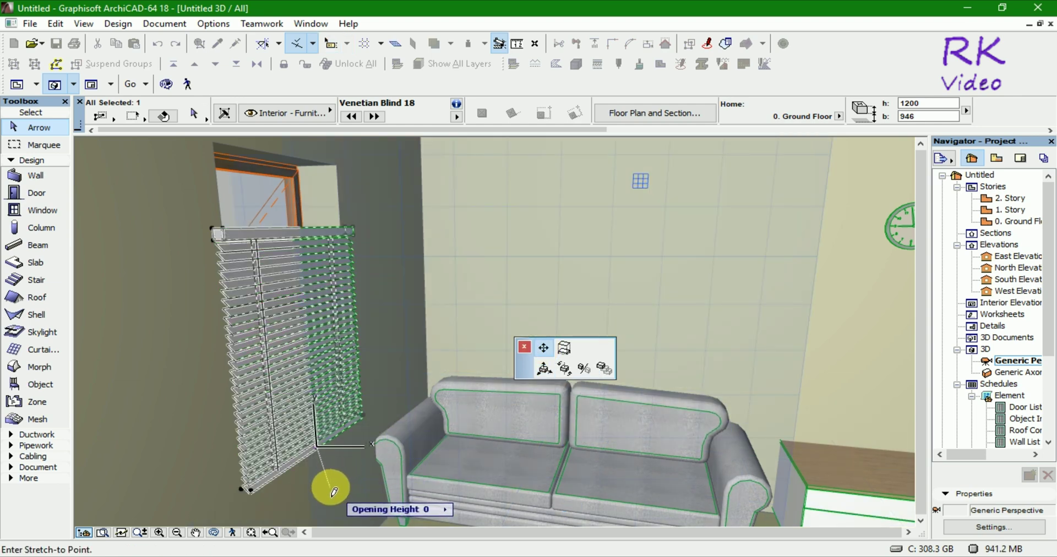
{"action": "left_click", "coordinate": [329, 442]}
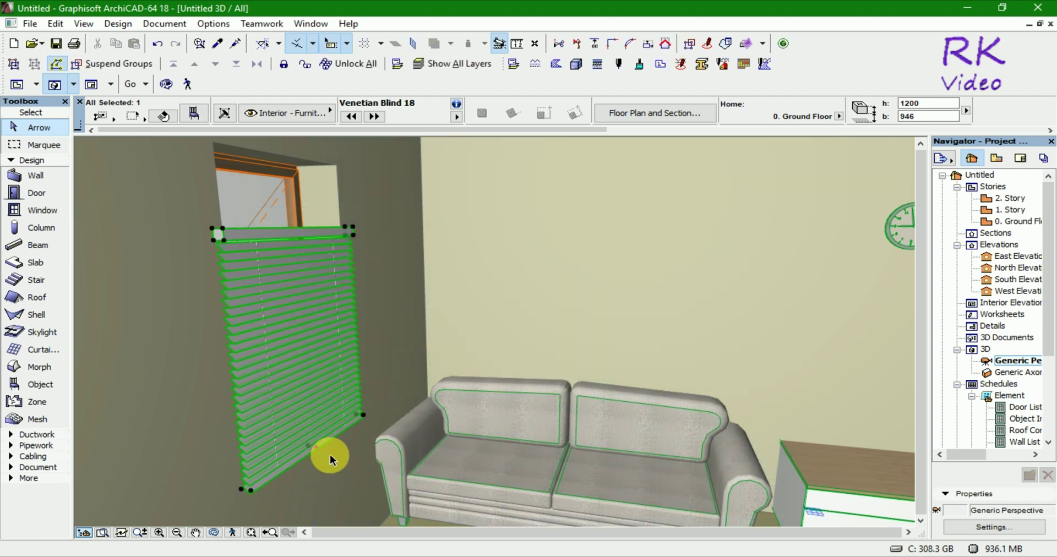
Undo the stretch so the blind's b dimension is back at 1325
{"action": "scroll", "coordinate": [309, 424], "scroll_direction": "down", "scroll_amount": 3}
{"action": "scroll", "coordinate": [294, 399], "scroll_direction": "down", "scroll_amount": 5}
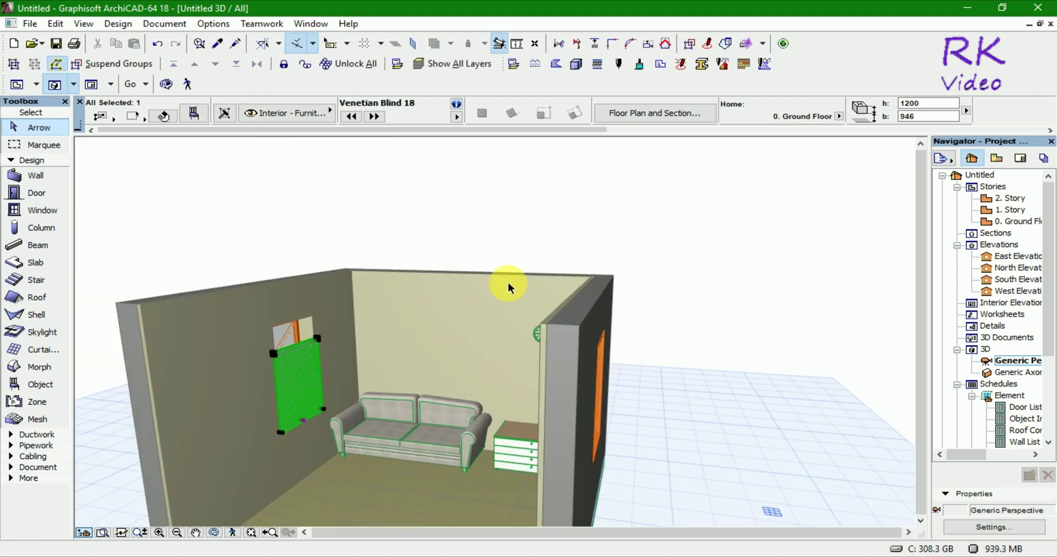
{"action": "scroll", "coordinate": [349, 324], "scroll_direction": "up", "scroll_amount": 3}
{"action": "scroll", "coordinate": [300, 302], "scroll_direction": "up", "scroll_amount": 3}
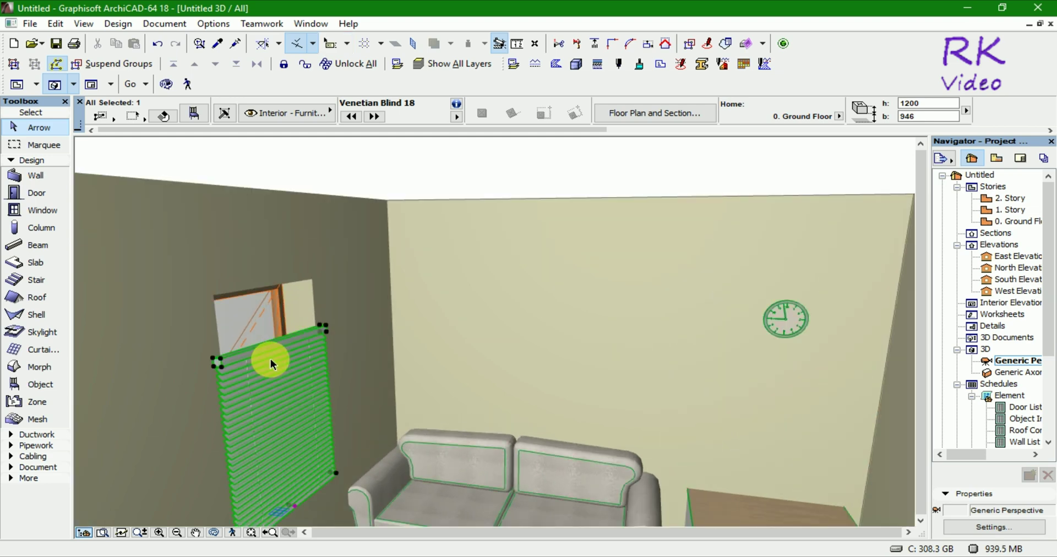
{"action": "key", "text": "ctrl+z"}
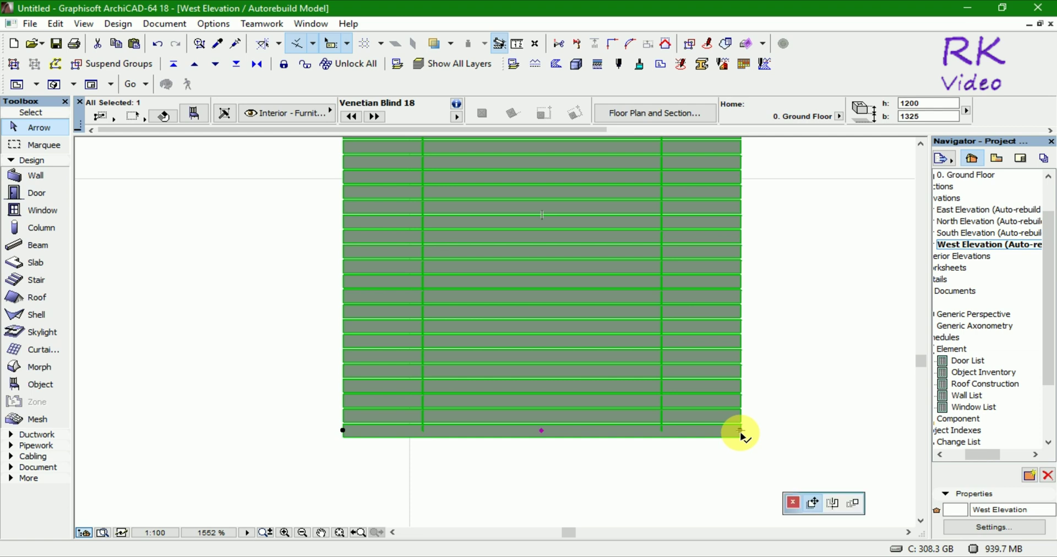
{"action": "left_click", "coordinate": [741, 433]}
Cancel the move and show the selected Venetian blind alone in 3D
{"action": "key", "text": "Escape"}
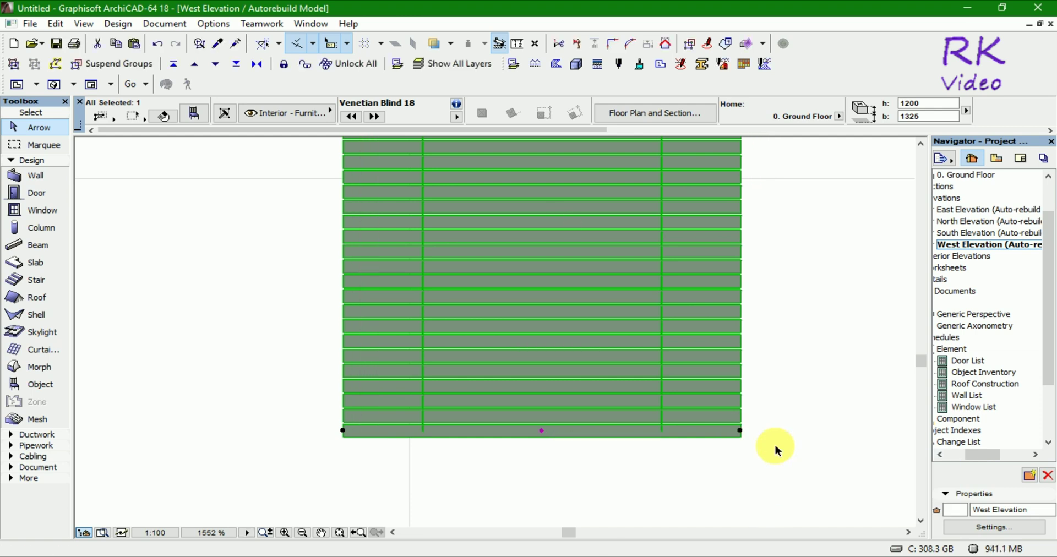
{"action": "key", "text": "F5"}
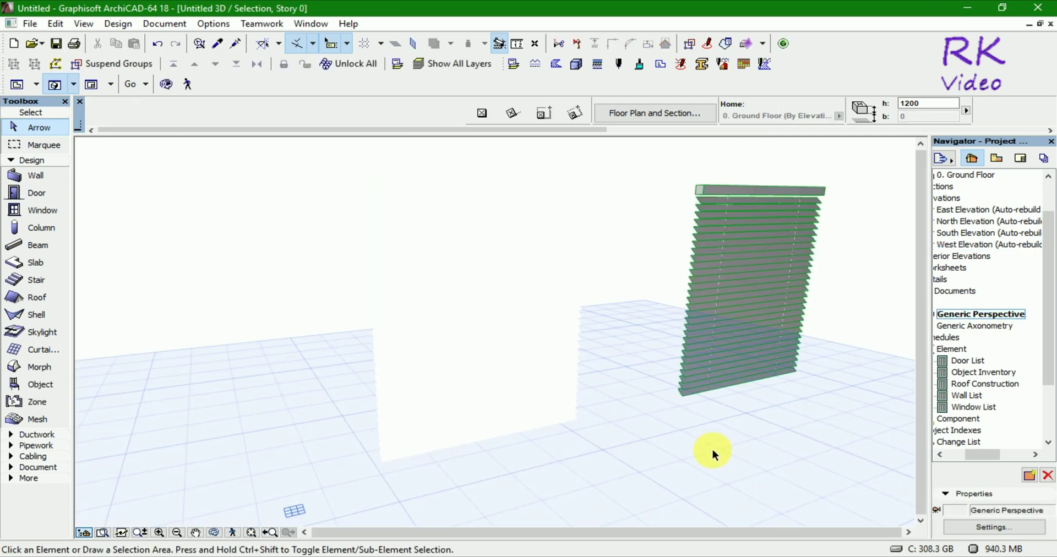
{"action": "left_click", "coordinate": [689, 391]}
{"action": "left_click", "coordinate": [641, 427]}
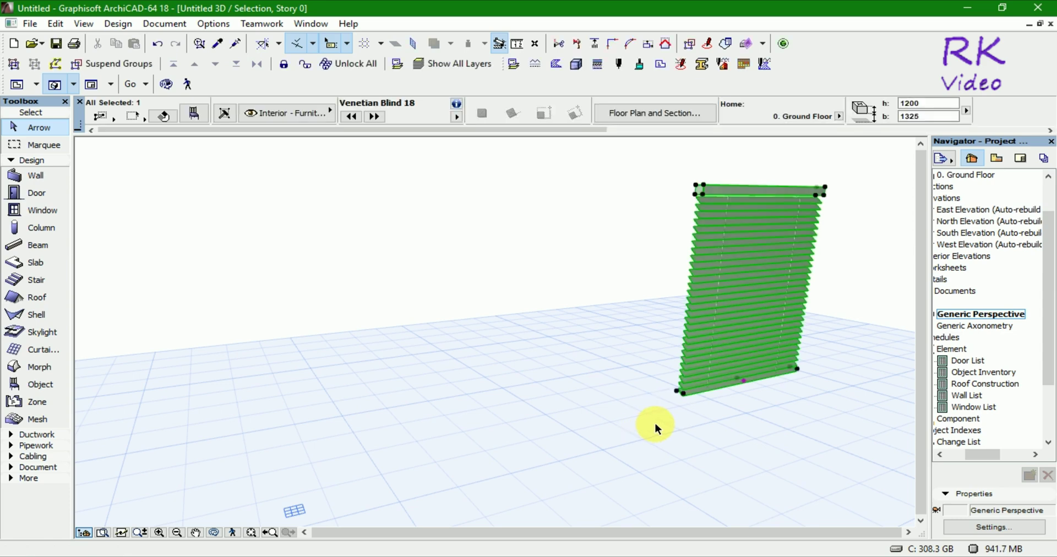
{"action": "scroll", "coordinate": [835, 350], "scroll_direction": "up", "scroll_amount": 2}
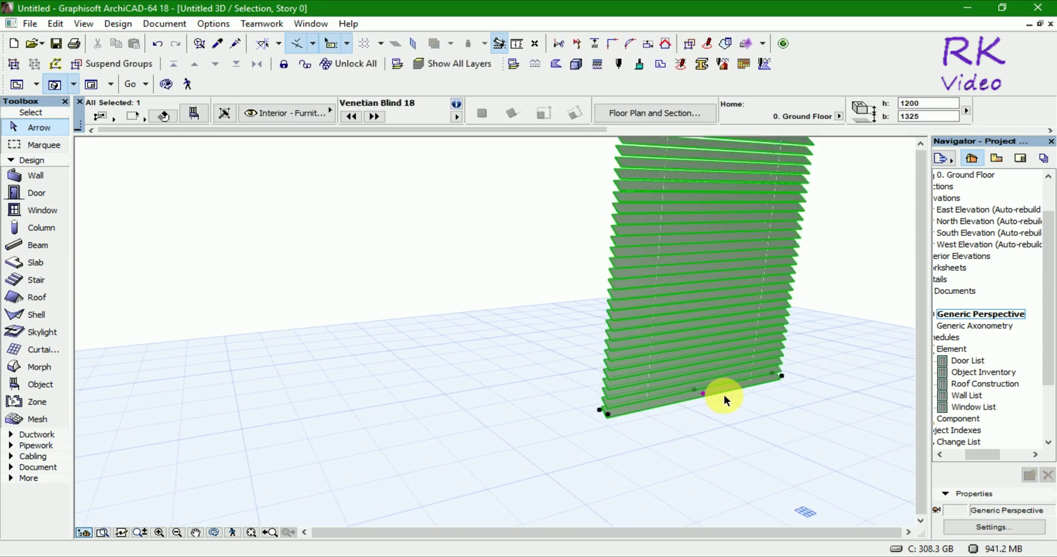
Stretch the blind's height to 1546 and deselect it
{"action": "left_click", "coordinate": [708, 399]}
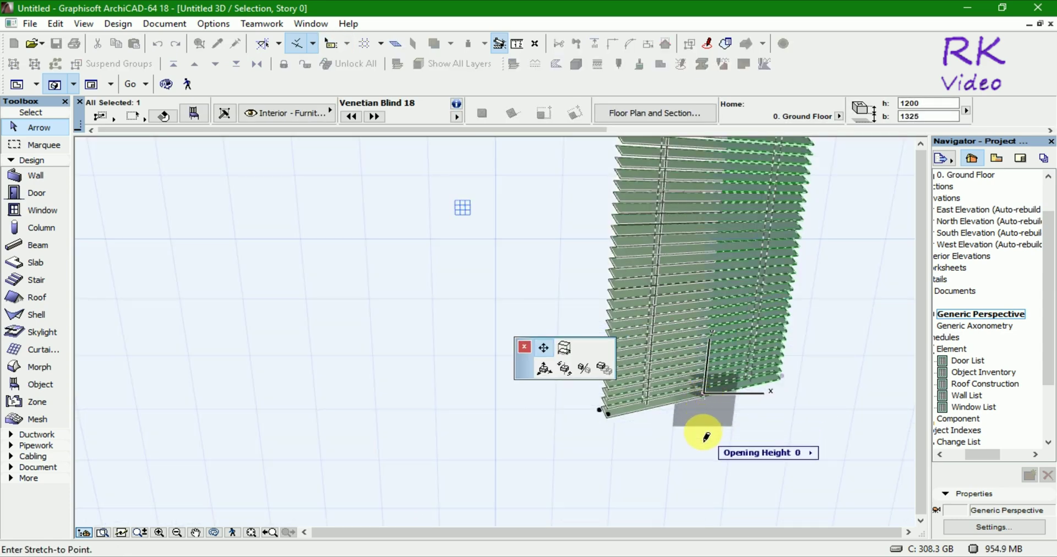
{"action": "left_click", "coordinate": [567, 348]}
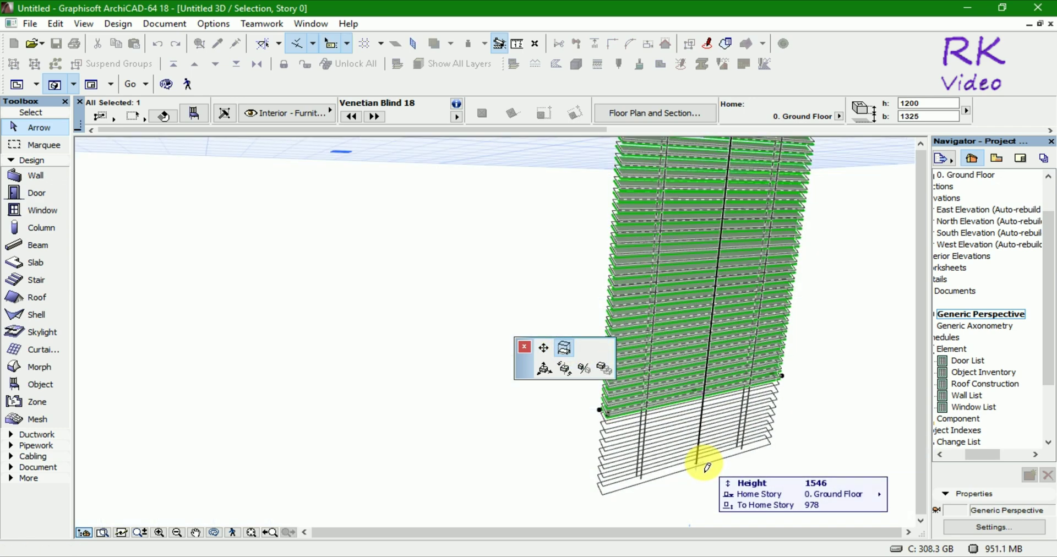
{"action": "left_click", "coordinate": [708, 467]}
{"action": "scroll", "coordinate": [574, 442], "scroll_direction": "down", "scroll_amount": 3}
{"action": "scroll", "coordinate": [538, 439], "scroll_direction": "down", "scroll_amount": 2}
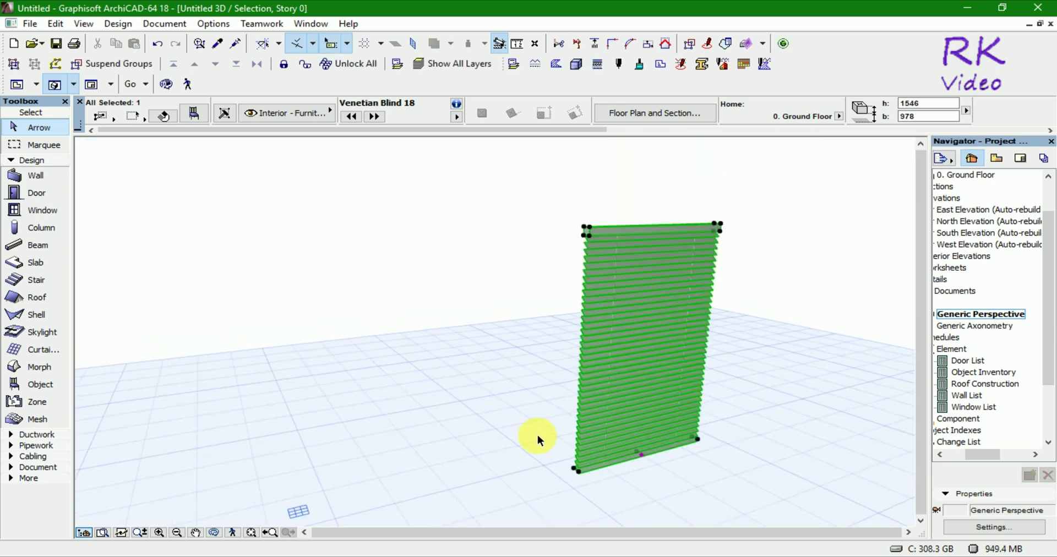
{"action": "left_click", "coordinate": [479, 237]}
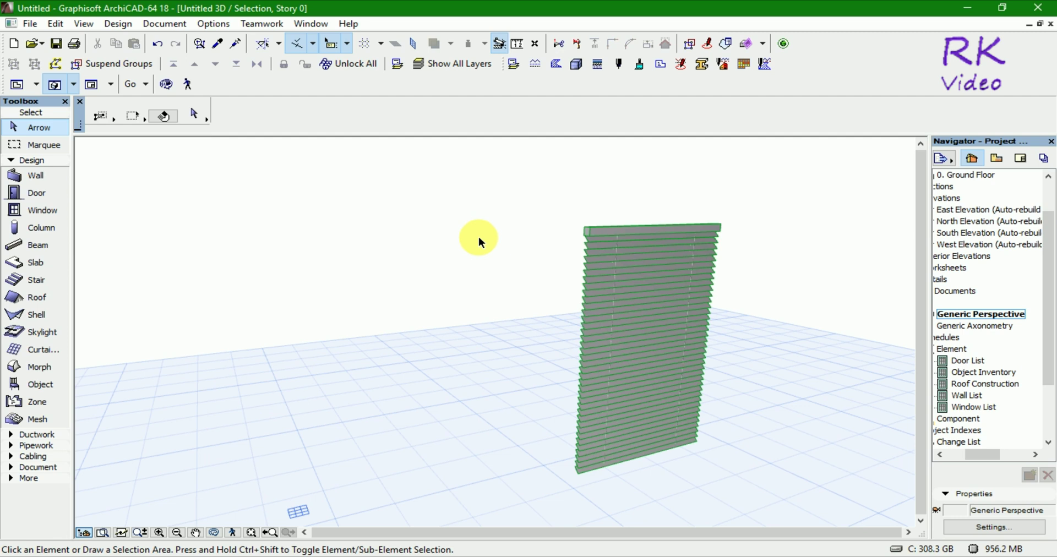
In the Ground Floor plan, move the blind from its centre onto the wall face at the left window, then return to 3D
{"action": "key", "text": "F2"}
{"action": "left_click_drag", "start_coordinate": [425, 283], "coordinate": [402, 392]}
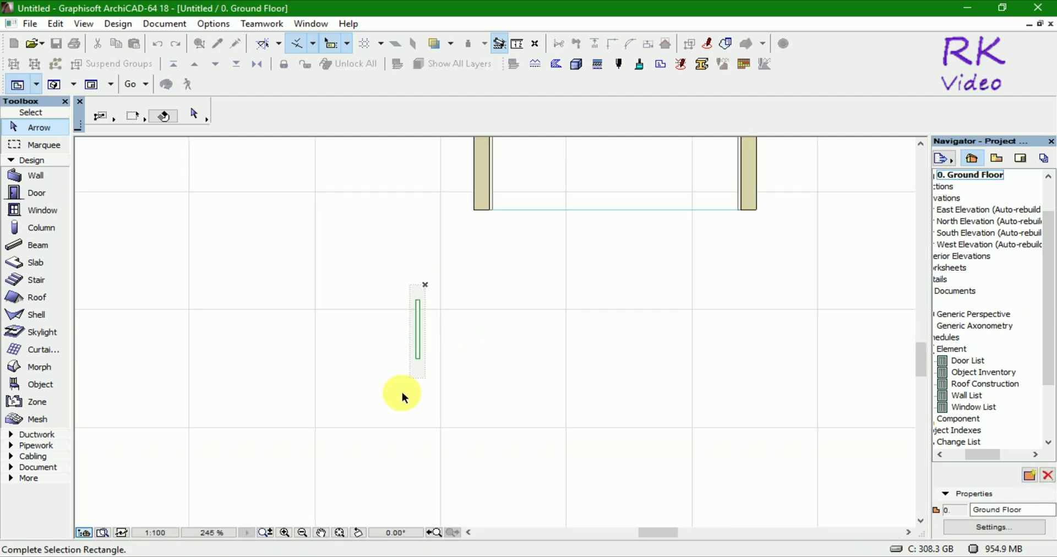
{"action": "left_click", "coordinate": [402, 391]}
{"action": "key", "text": "ctrl+d"}
{"action": "scroll", "coordinate": [415, 344], "scroll_direction": "up", "scroll_amount": 3}
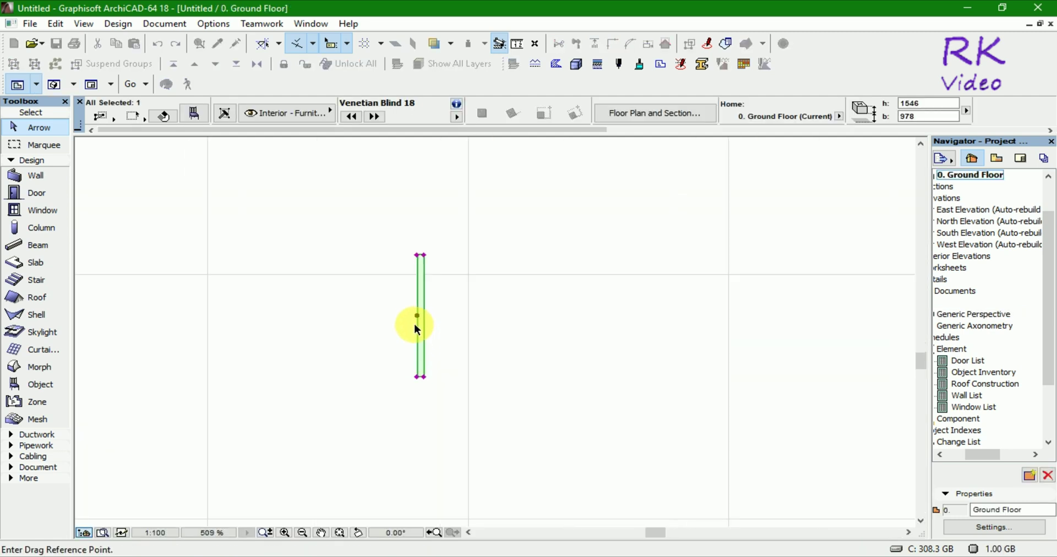
{"action": "left_click", "coordinate": [416, 319]}
{"action": "scroll", "coordinate": [442, 401], "scroll_direction": "down", "scroll_amount": 5}
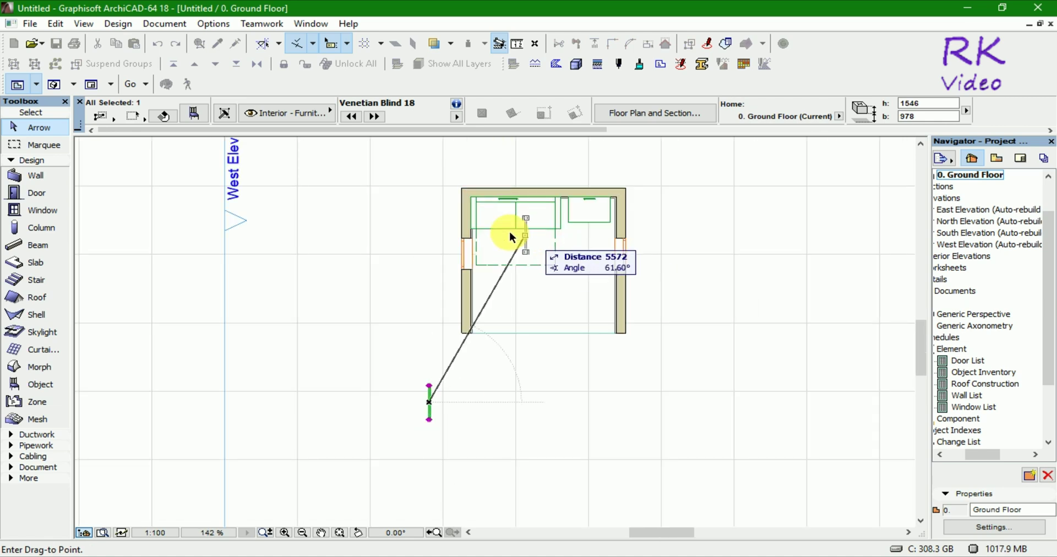
{"action": "scroll", "coordinate": [510, 234], "scroll_direction": "up", "scroll_amount": 3}
{"action": "scroll", "coordinate": [475, 250], "scroll_direction": "up", "scroll_amount": 2}
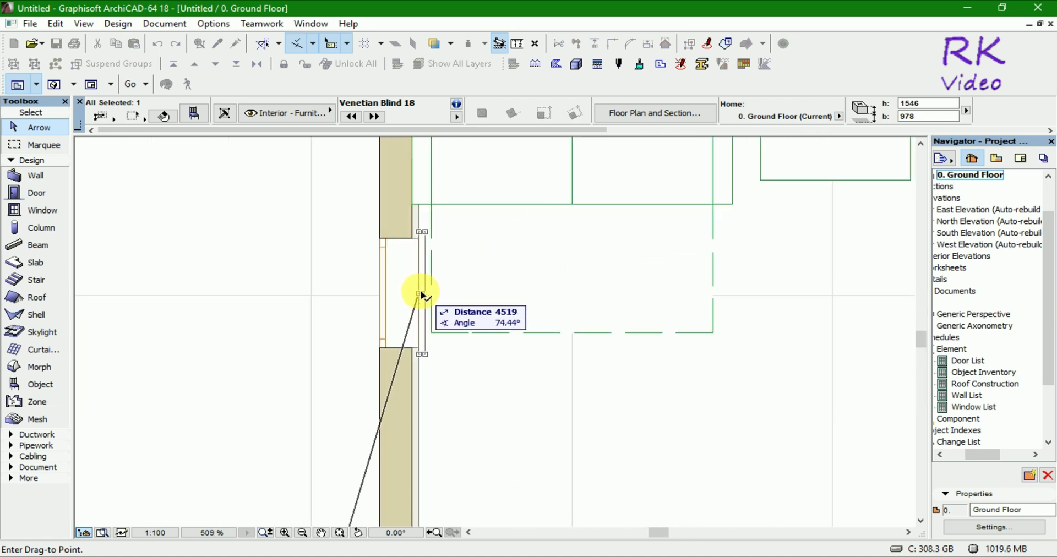
{"action": "left_click", "coordinate": [421, 295]}
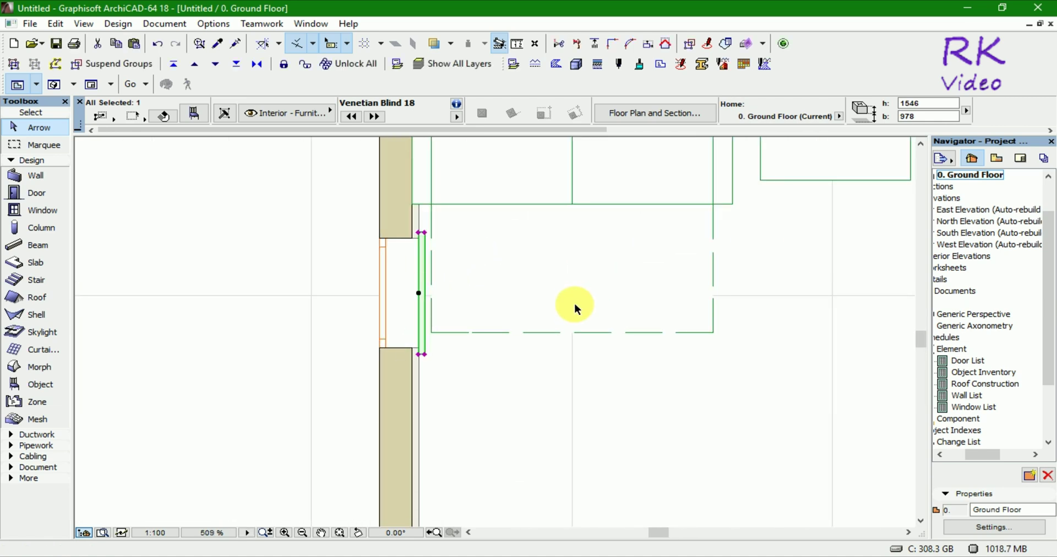
{"action": "left_click", "coordinate": [233, 307]}
{"action": "key", "text": "F3"}
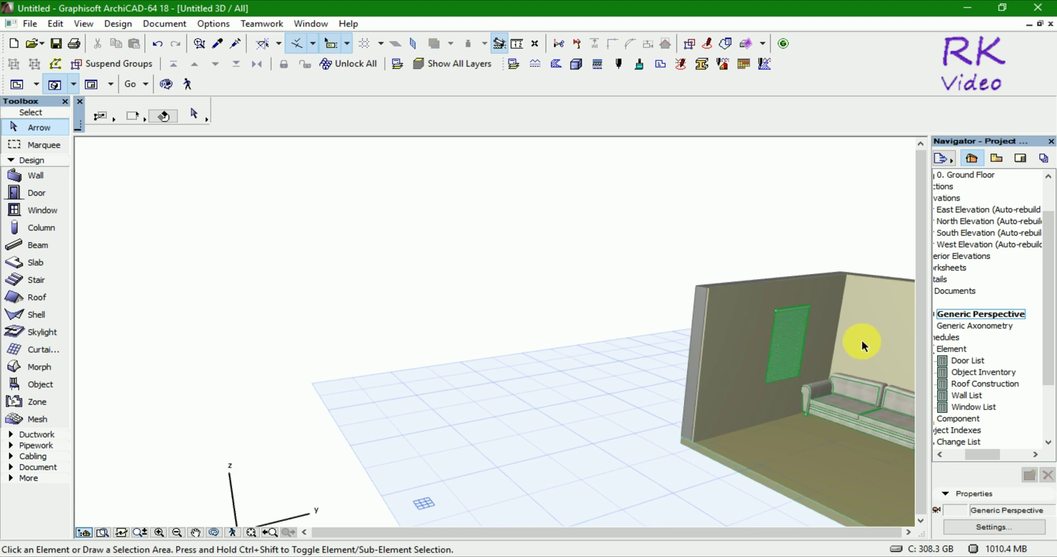
Zoom in and orbit the 3D view to inspect the blind over the left window
{"action": "scroll", "coordinate": [860, 340], "scroll_direction": "up", "scroll_amount": 2}
{"action": "scroll", "coordinate": [860, 340], "scroll_direction": "up", "scroll_amount": 2}
{"action": "scroll", "coordinate": [854, 341], "scroll_direction": "up", "scroll_amount": 2}
{"action": "mouse_move", "coordinate": [854, 340]}
{"action": "middle_mouse_down", "text": "shift"}
{"action": "mouse_move", "coordinate": [812, 355]}
{"action": "mouse_move", "coordinate": [807, 338]}
{"action": "mouse_move", "coordinate": [883, 320]}
{"action": "mouse_move", "coordinate": [903, 370]}
{"action": "mouse_move", "coordinate": [909, 432]}
{"action": "mouse_move", "coordinate": [779, 342]}
{"action": "mouse_move", "coordinate": [629, 341]}
{"action": "mouse_move", "coordinate": [879, 378]}
{"action": "middle_mouse_up", "text": "shift"}
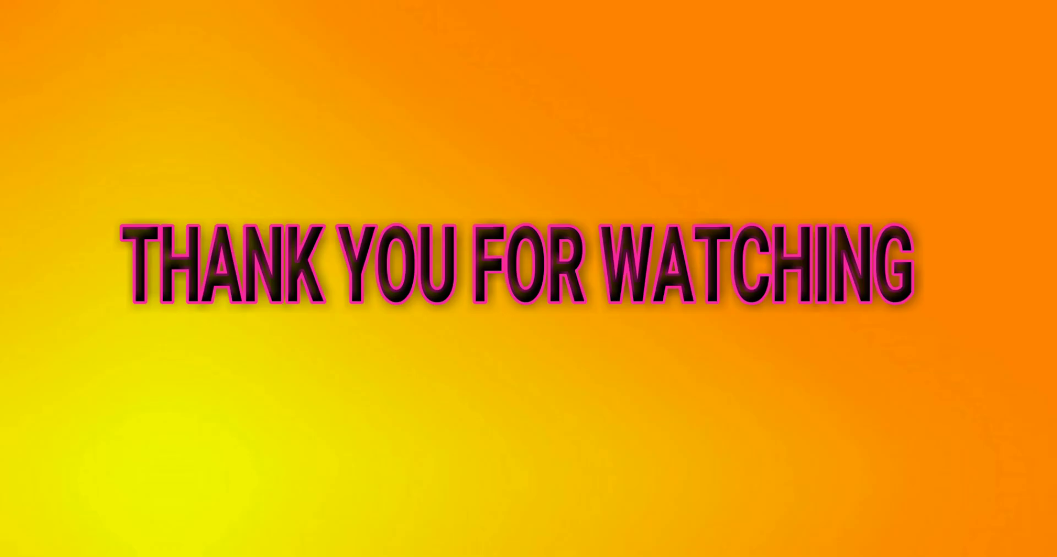